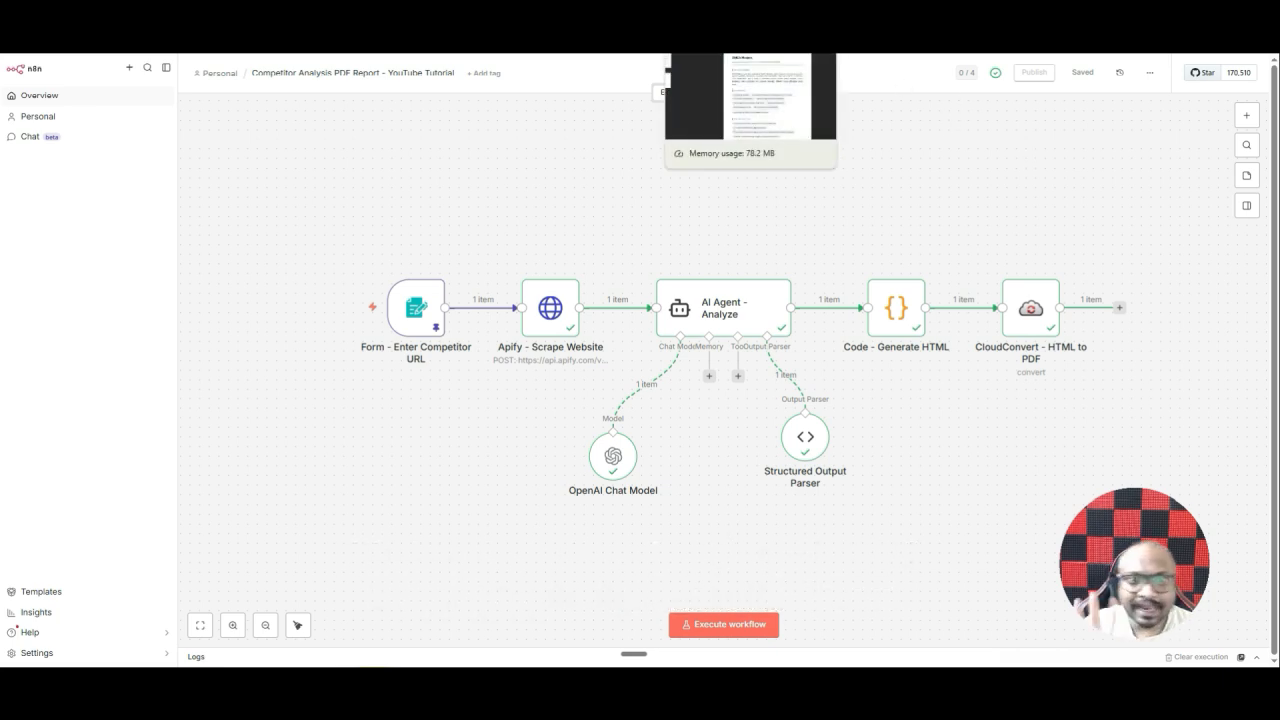
Switch to the DMCA Masters PDF report and examine its summary, offerings, standout points and target audience
{"action": "left_click", "coordinate": [700, 55]}
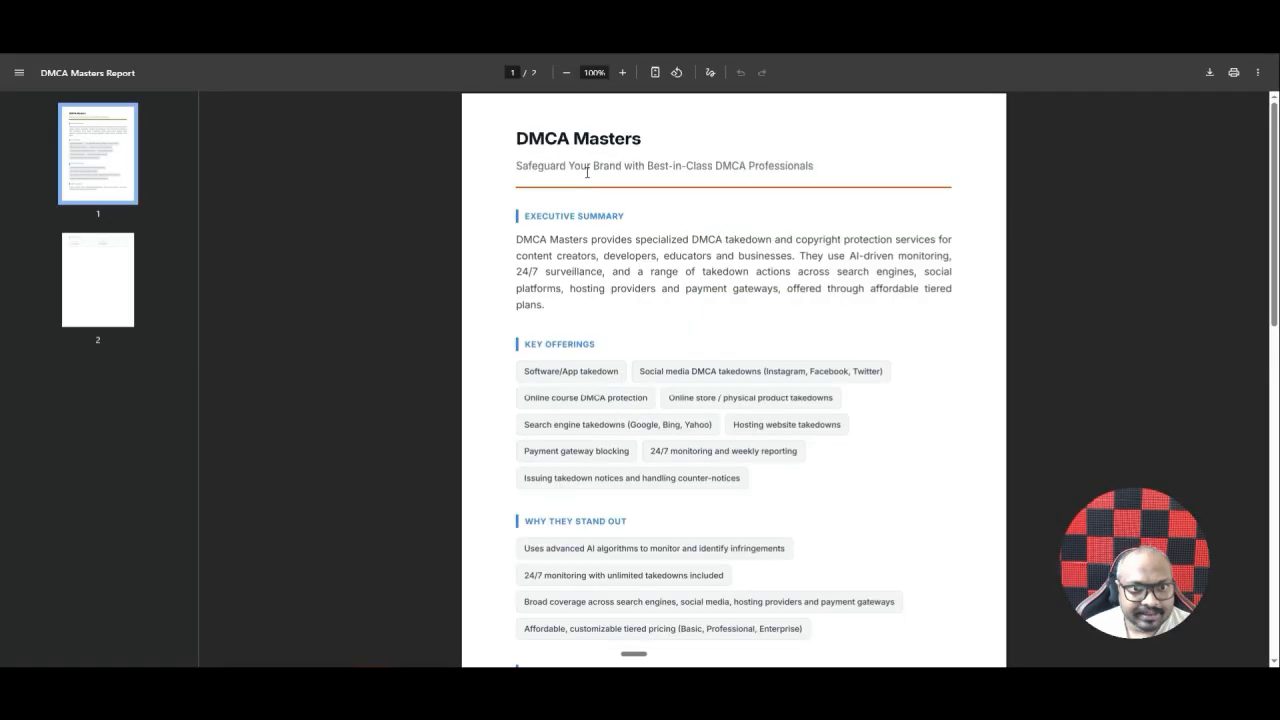
{"action": "scroll", "coordinate": [607, 227], "scroll_direction": "down", "scroll_amount": 4}
{"action": "scroll", "coordinate": [737, 226], "scroll_direction": "up", "scroll_amount": 3}
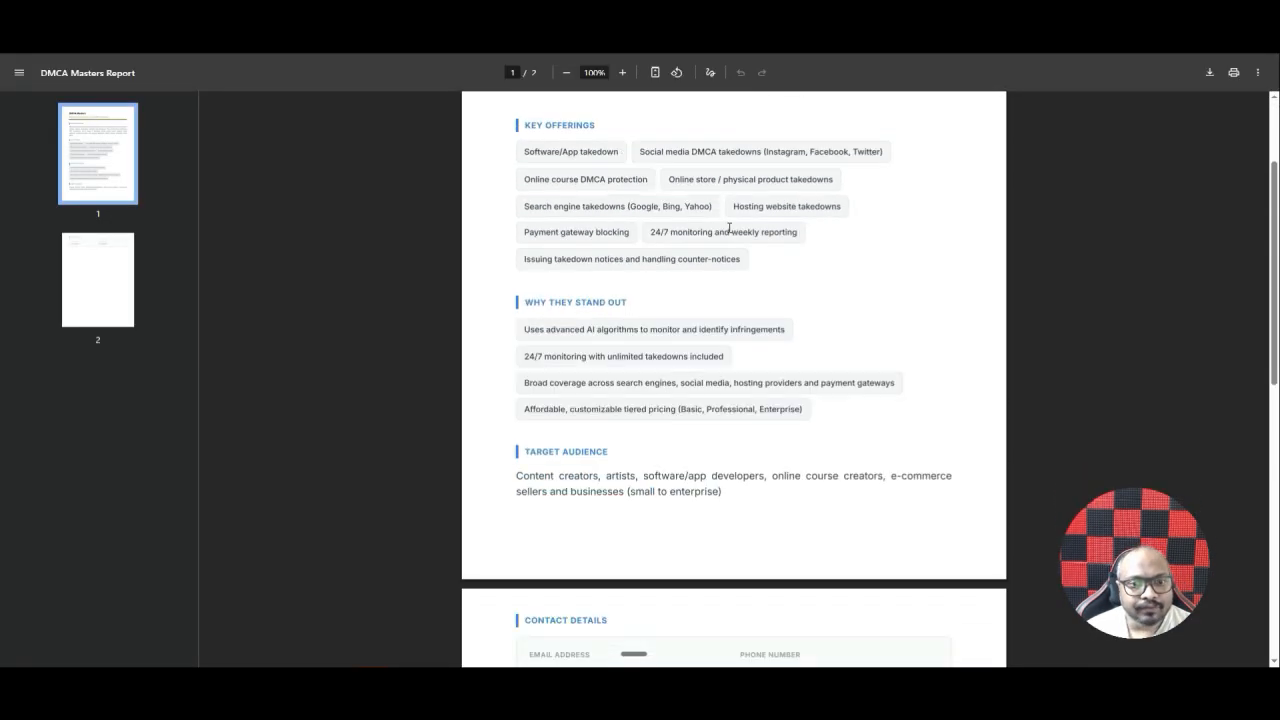
{"action": "scroll", "coordinate": [730, 227], "scroll_direction": "up", "scroll_amount": 1}
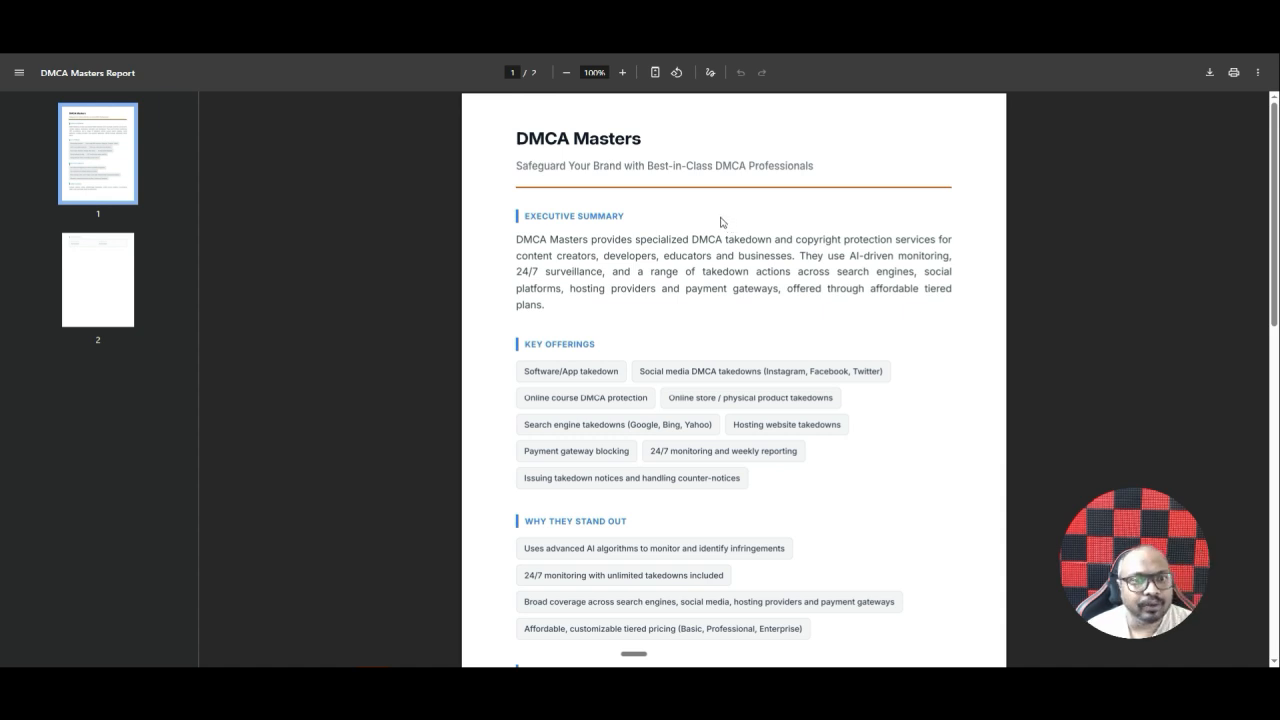
{"action": "scroll", "coordinate": [745, 316], "scroll_direction": "down", "scroll_amount": 2}
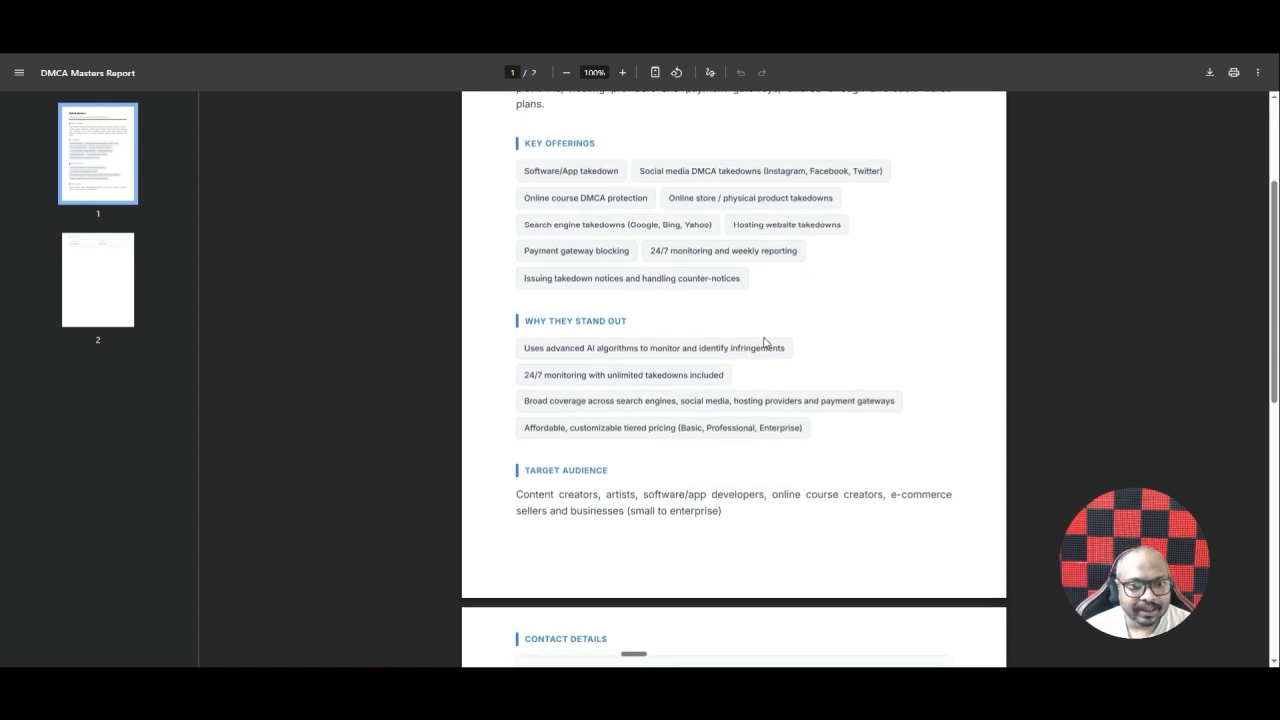
{"action": "scroll", "coordinate": [631, 473], "scroll_direction": "up", "scroll_amount": 2}
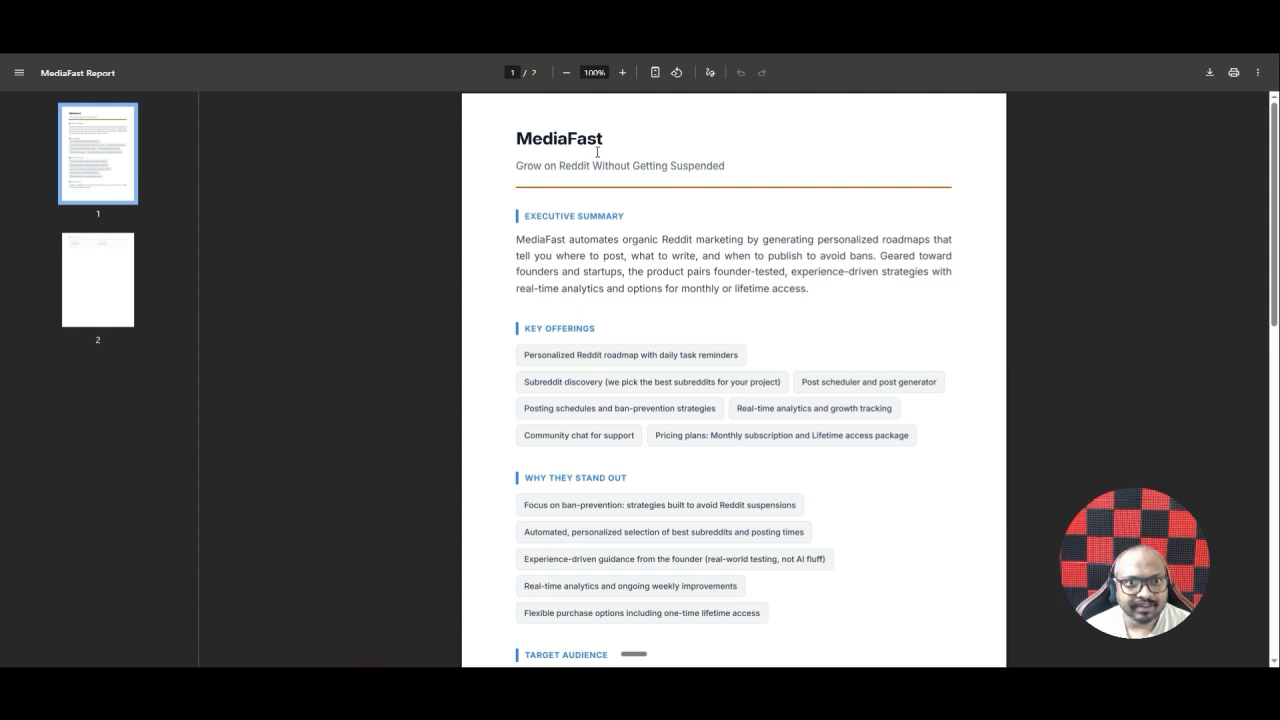
Examine the MediaFast PDF report from its executive summary to its contact details, alongside the DMCA Masters report
{"action": "scroll", "coordinate": [632, 255], "scroll_direction": "down", "scroll_amount": 5}
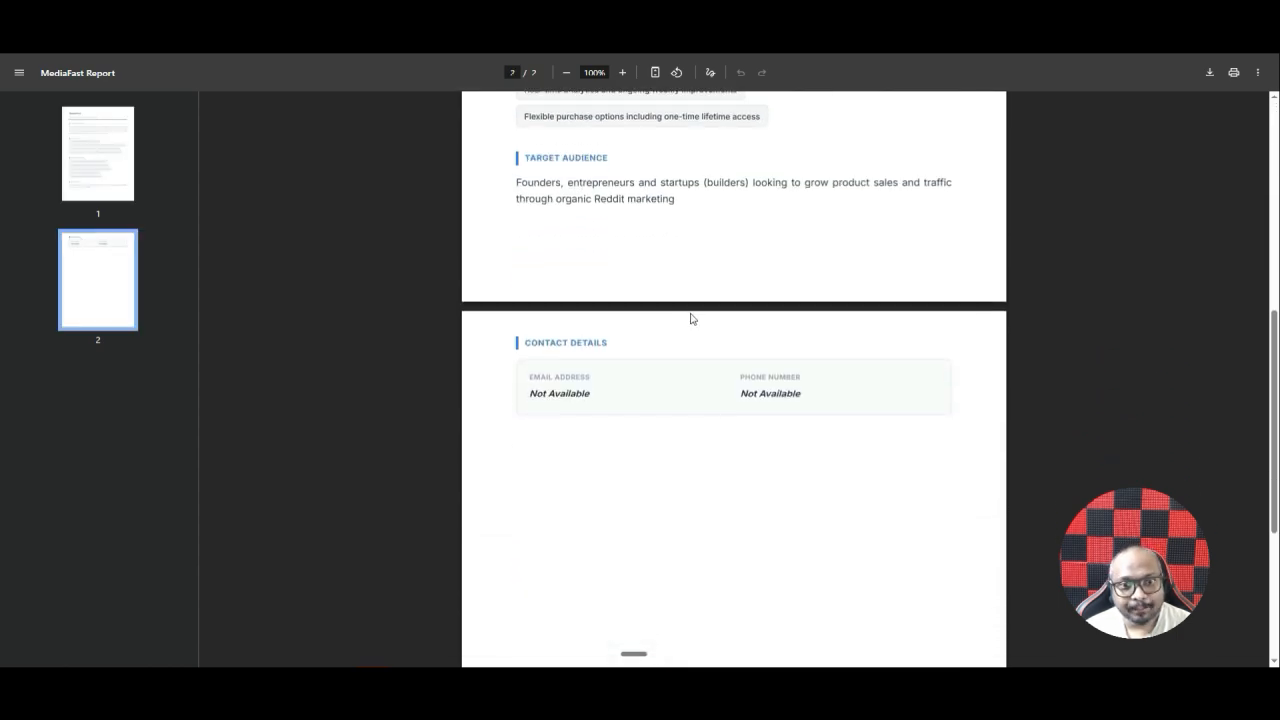
{"action": "scroll", "coordinate": [715, 334], "scroll_direction": "up", "scroll_amount": 5}
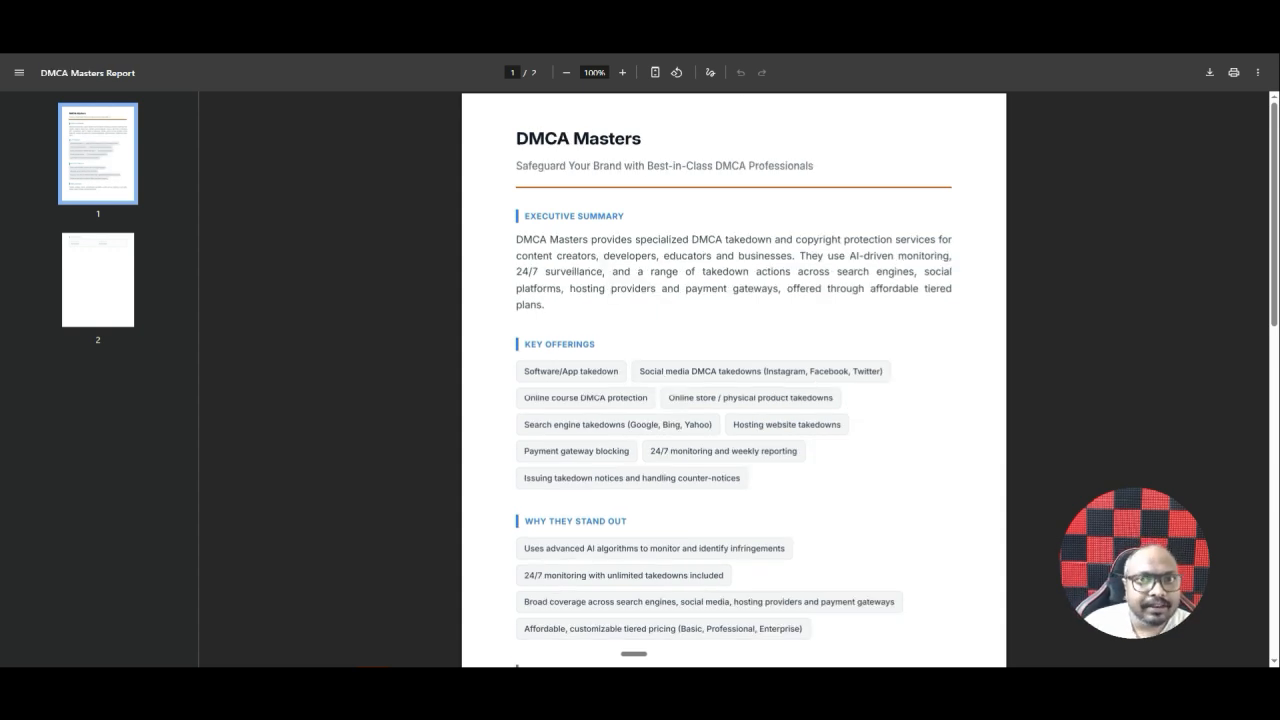
{"action": "key", "text": "ctrl+Tab"}
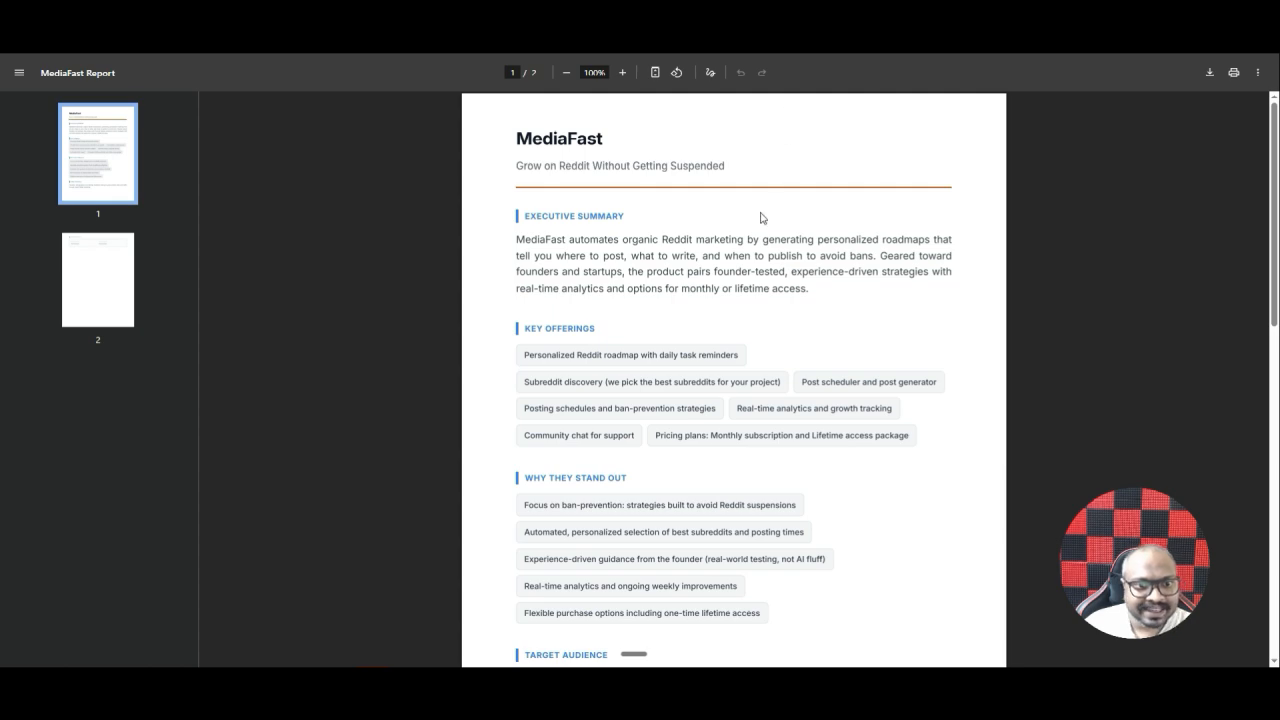
{"action": "scroll", "coordinate": [765, 250], "scroll_direction": "down", "scroll_amount": 5}
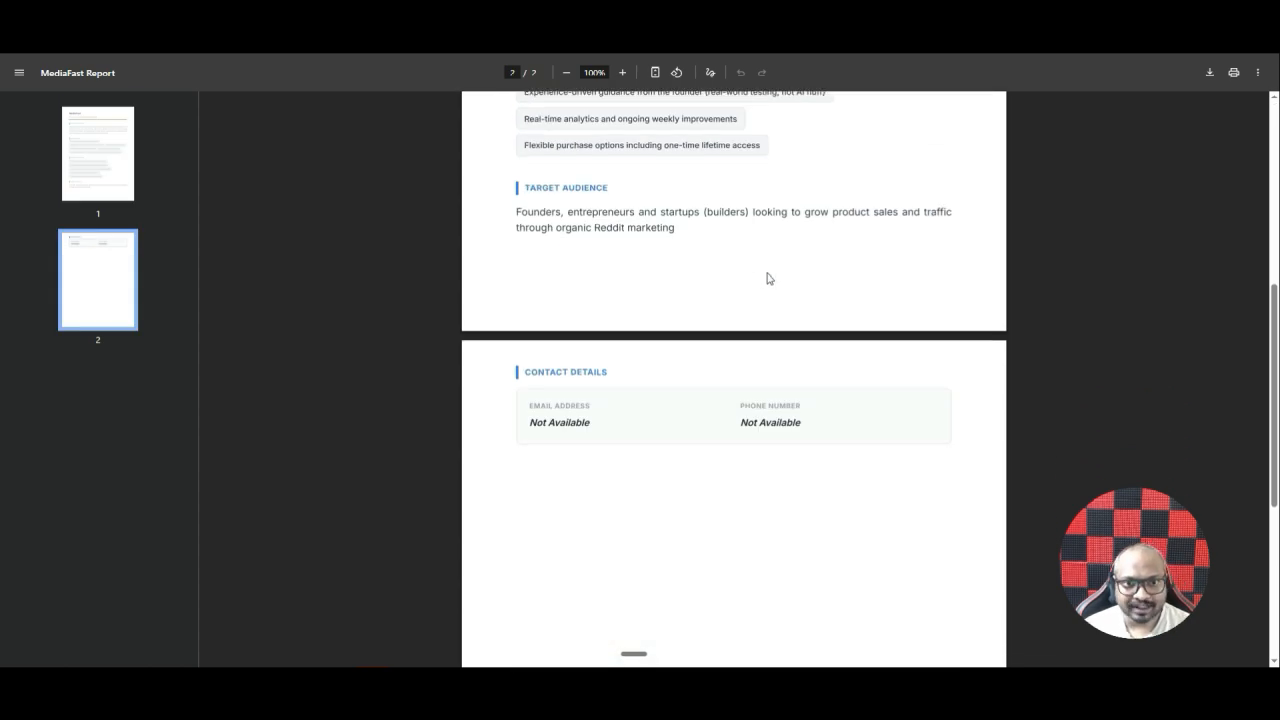
{"action": "scroll", "coordinate": [781, 323], "scroll_direction": "up", "scroll_amount": 5}
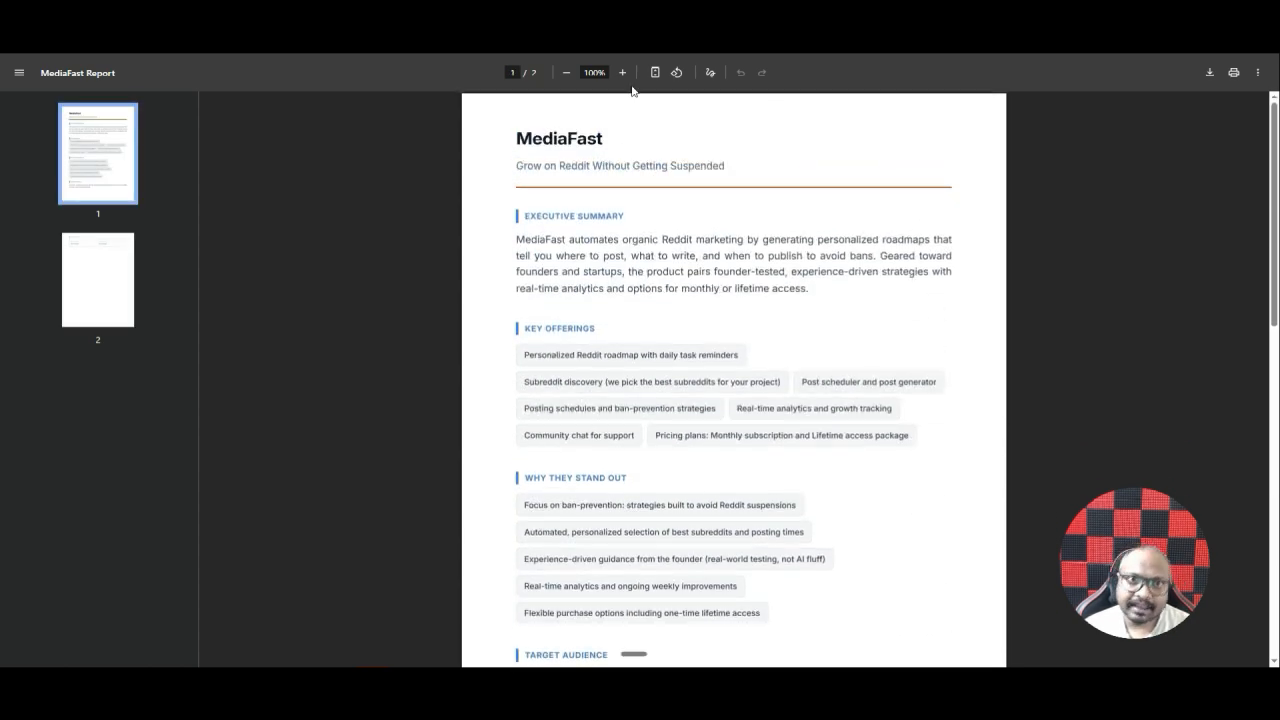
{"action": "key", "text": "ctrl+Tab"}
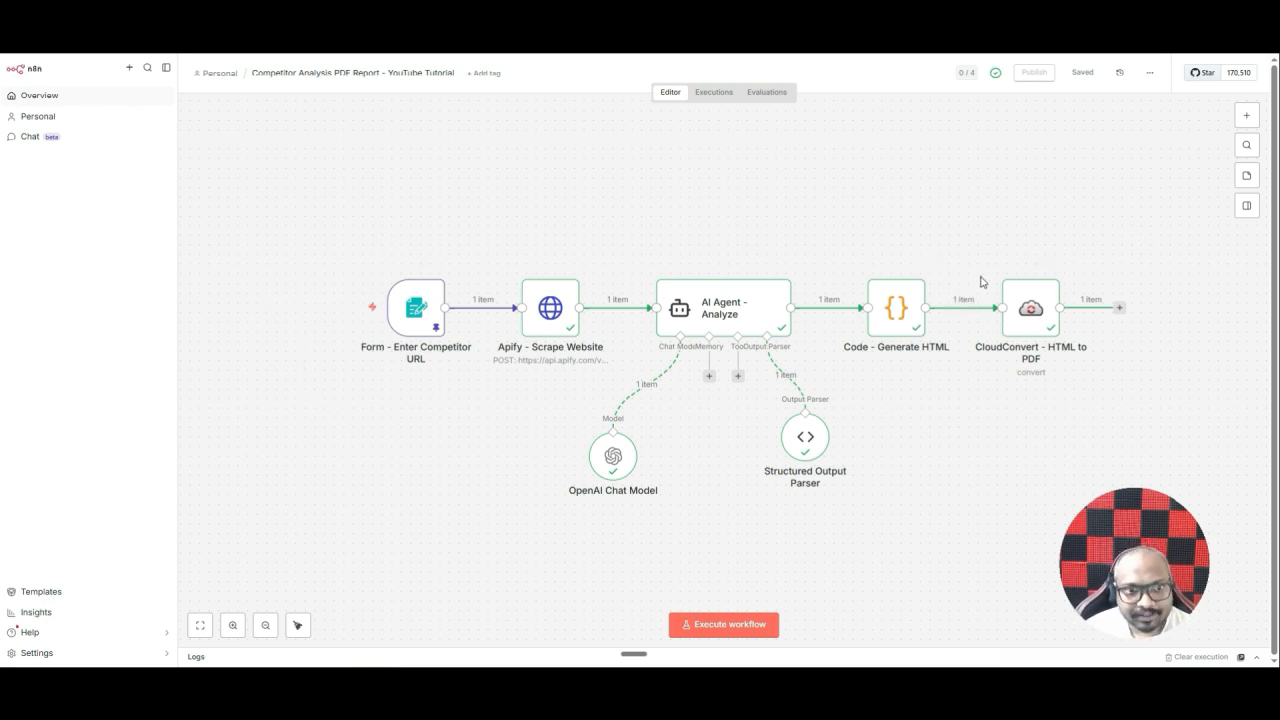
Search the n8n node library for "form" and review the parameters of the Form - Enter Competitor URL node
{"action": "left_click", "coordinate": [1247, 113]}
{"action": "type", "text": "form"}
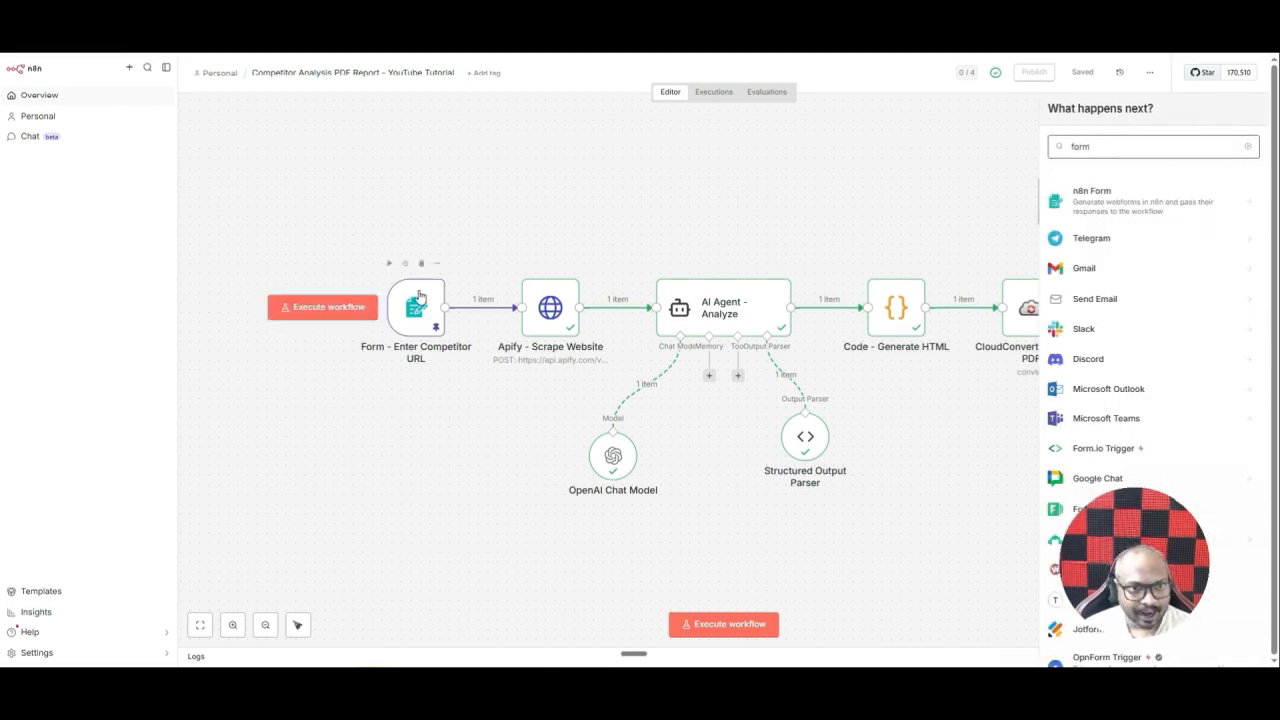
{"action": "left_click", "coordinate": [419, 296]}
{"action": "double_click", "coordinate": [419, 296]}
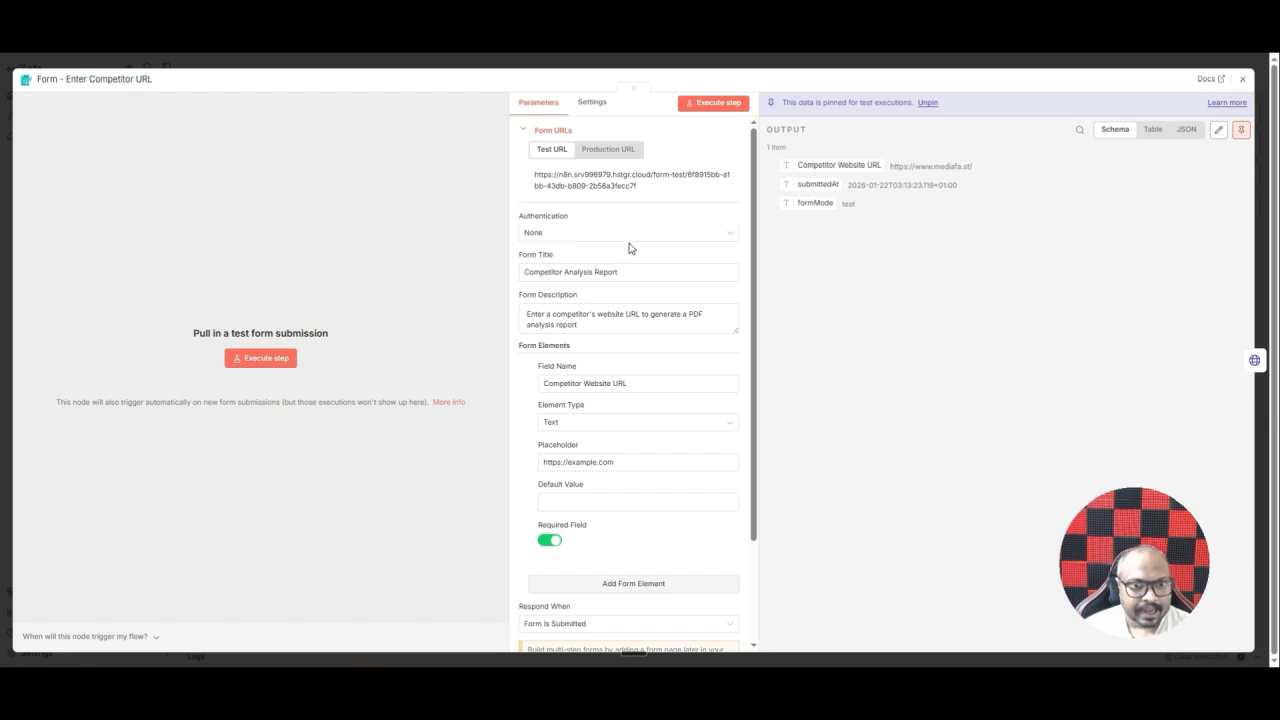
{"action": "scroll", "coordinate": [629, 249], "scroll_direction": "down", "scroll_amount": 2}
{"action": "scroll", "coordinate": [629, 249], "scroll_direction": "up", "scroll_amount": 2}
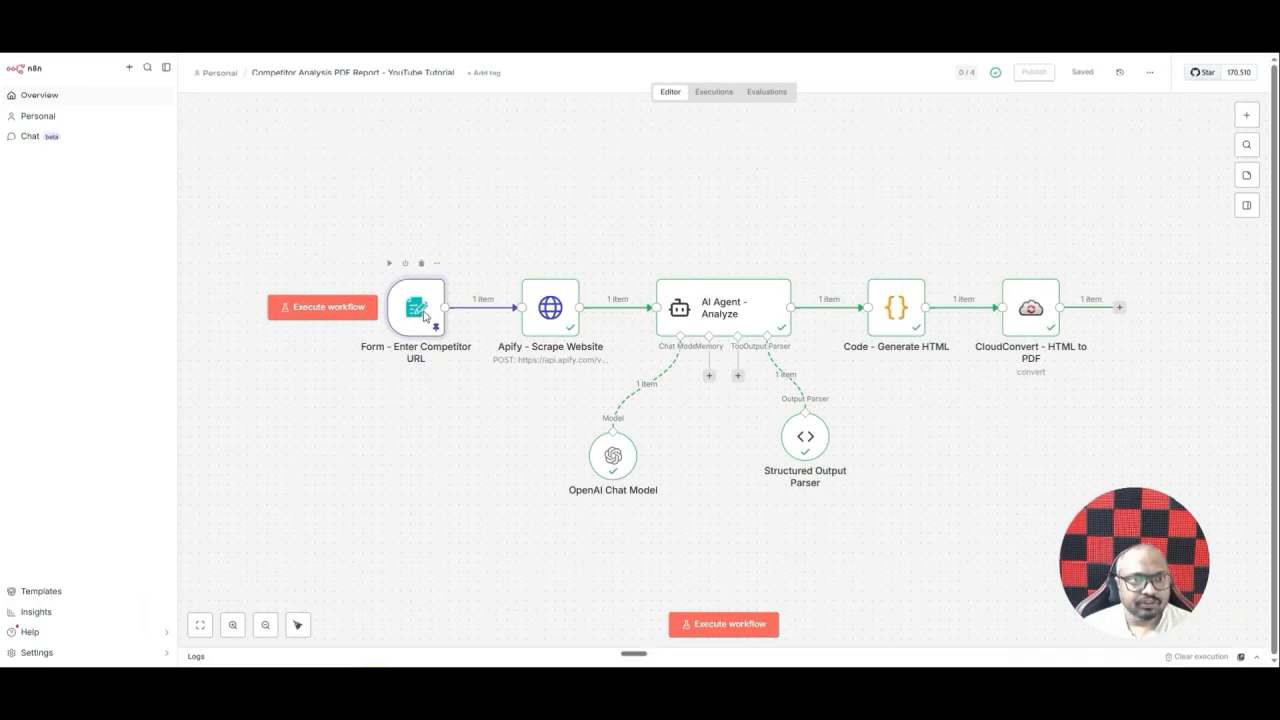
Copy the production URL of the Form - Enter Competitor URL node and load it in the form's browser page
{"action": "double_click", "coordinate": [378, 346]}
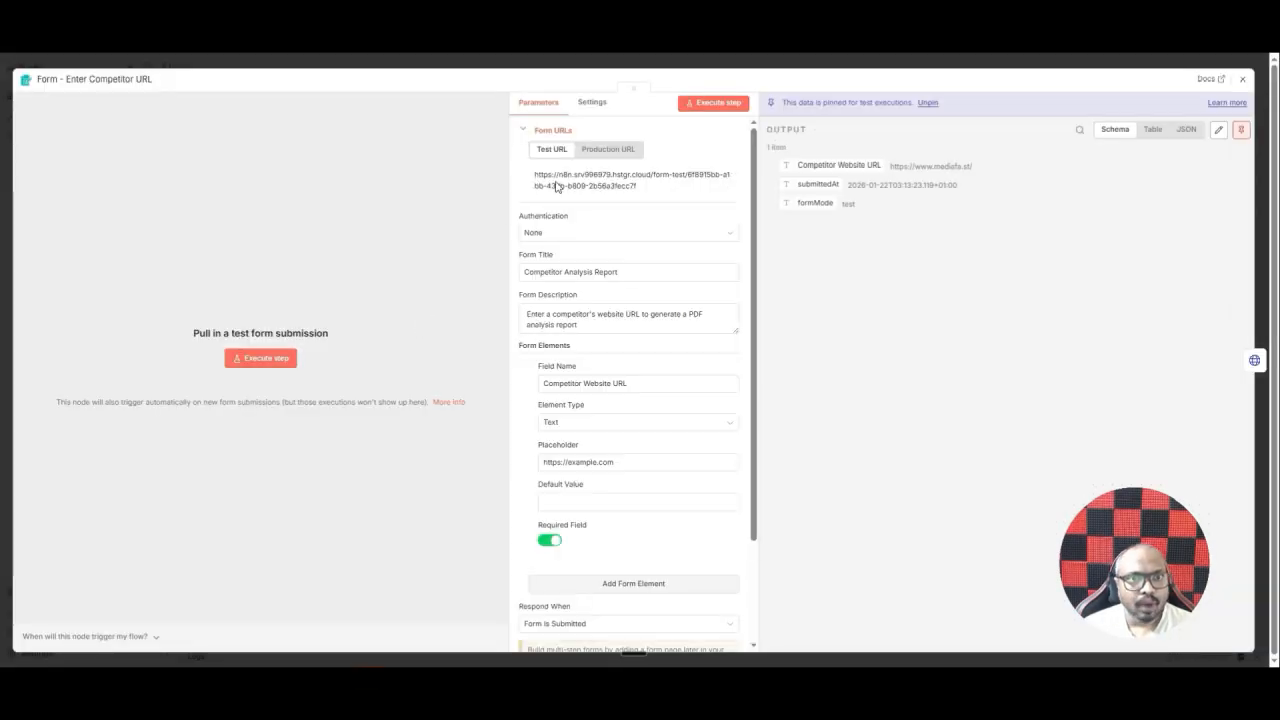
{"action": "left_click", "coordinate": [607, 149]}
{"action": "left_click", "coordinate": [590, 179]}
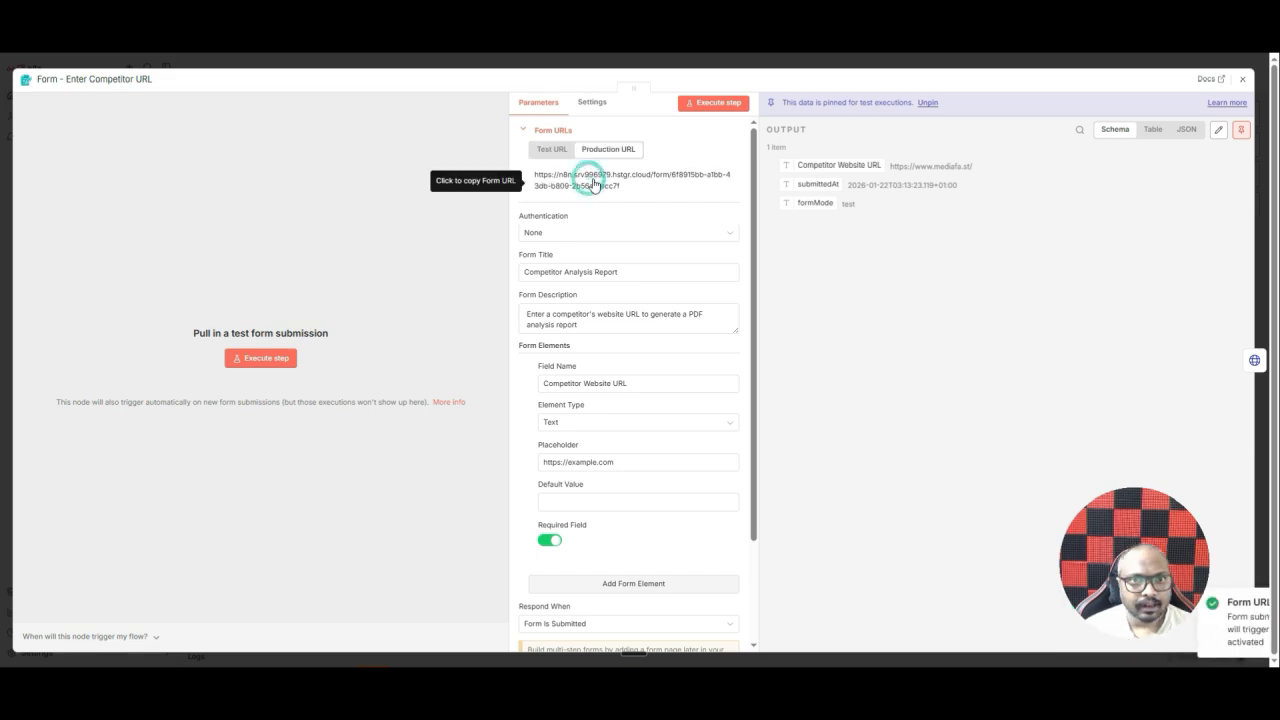
{"action": "key", "text": "ctrl+Tab"}
{"action": "key", "text": "ctrl+l"}
{"action": "key", "text": "ctrl+v"}
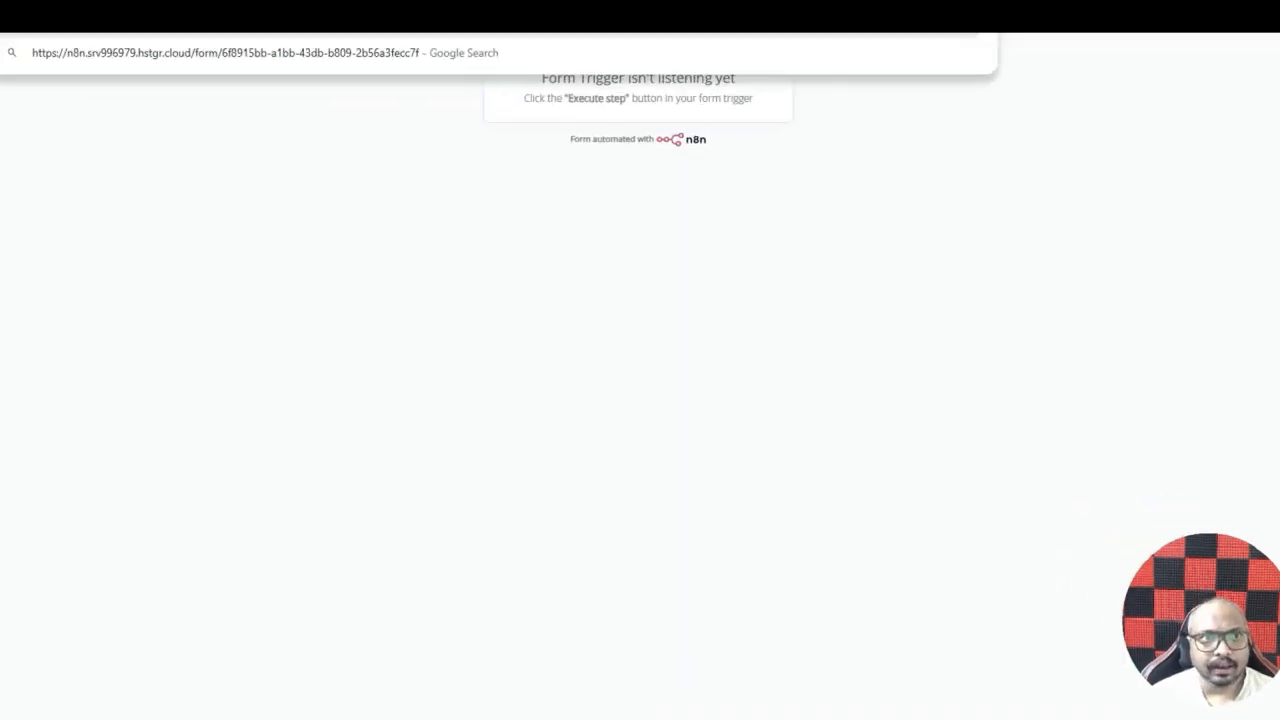
{"action": "key", "text": "Return"}
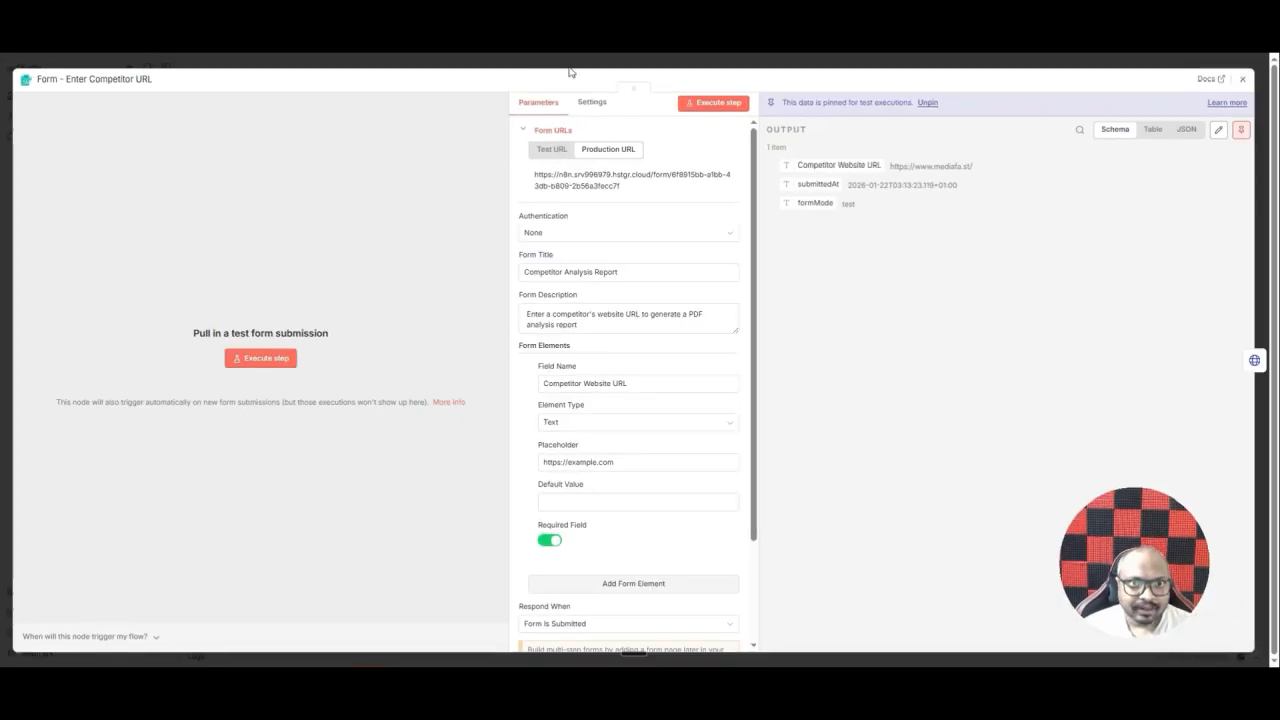
{"action": "left_click", "coordinate": [569, 66]}
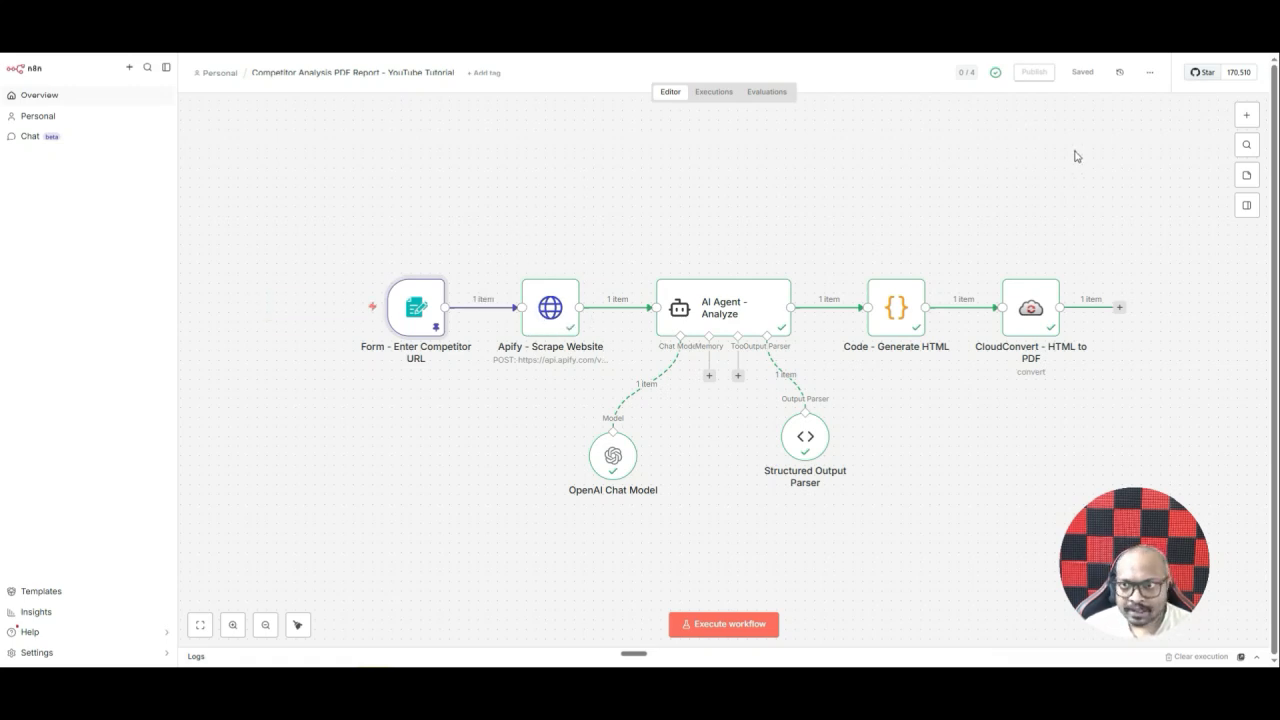
Search the node library for "htt" to locate the HTTP Request node
{"action": "left_click", "coordinate": [1246, 114]}
{"action": "type", "text": "htt"}
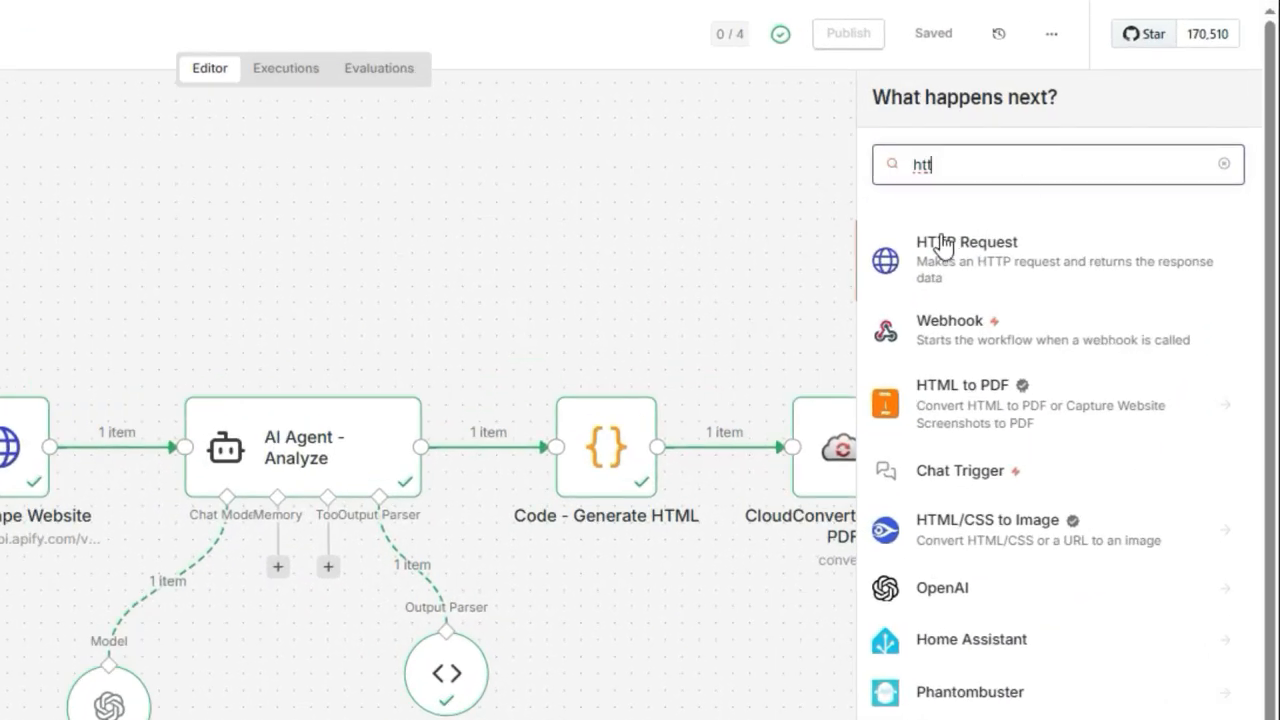
{"action": "left_click", "coordinate": [199, 240]}
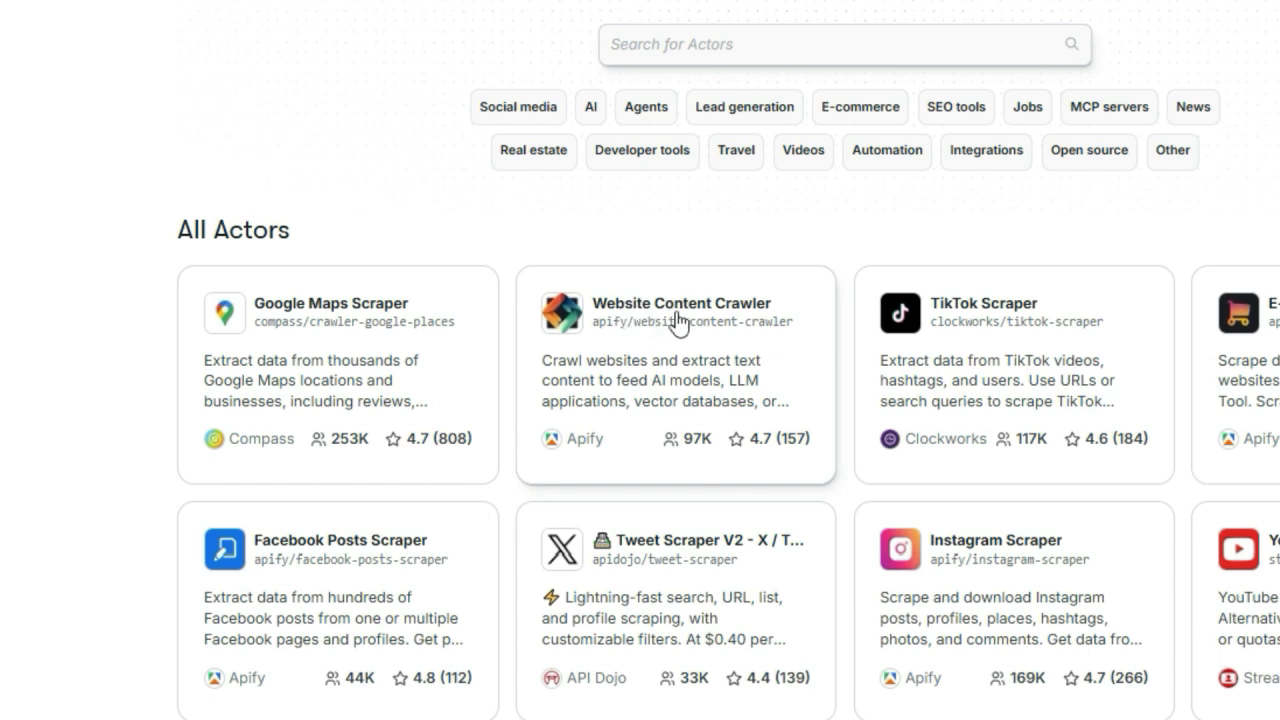
Open the Website Content Crawler actor in the Apify Store, review its recent runs and return to its input settings
{"action": "left_click", "coordinate": [658, 306]}
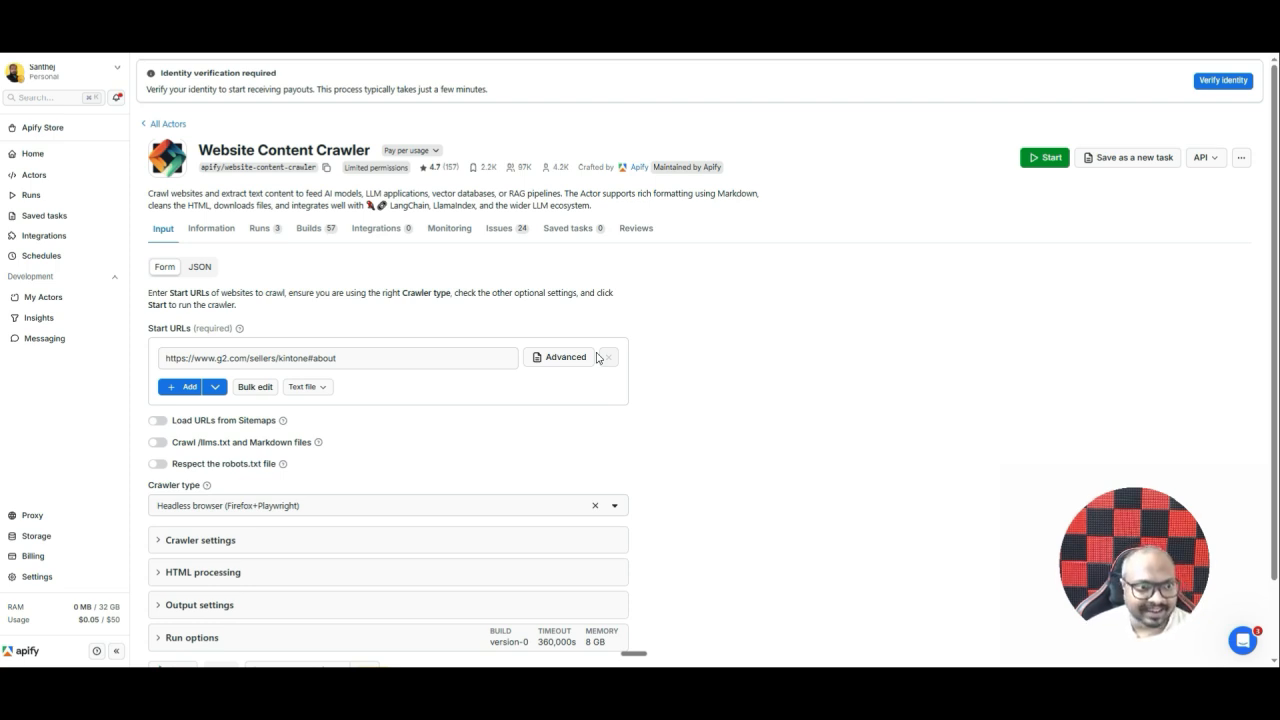
{"action": "left_click", "coordinate": [272, 237]}
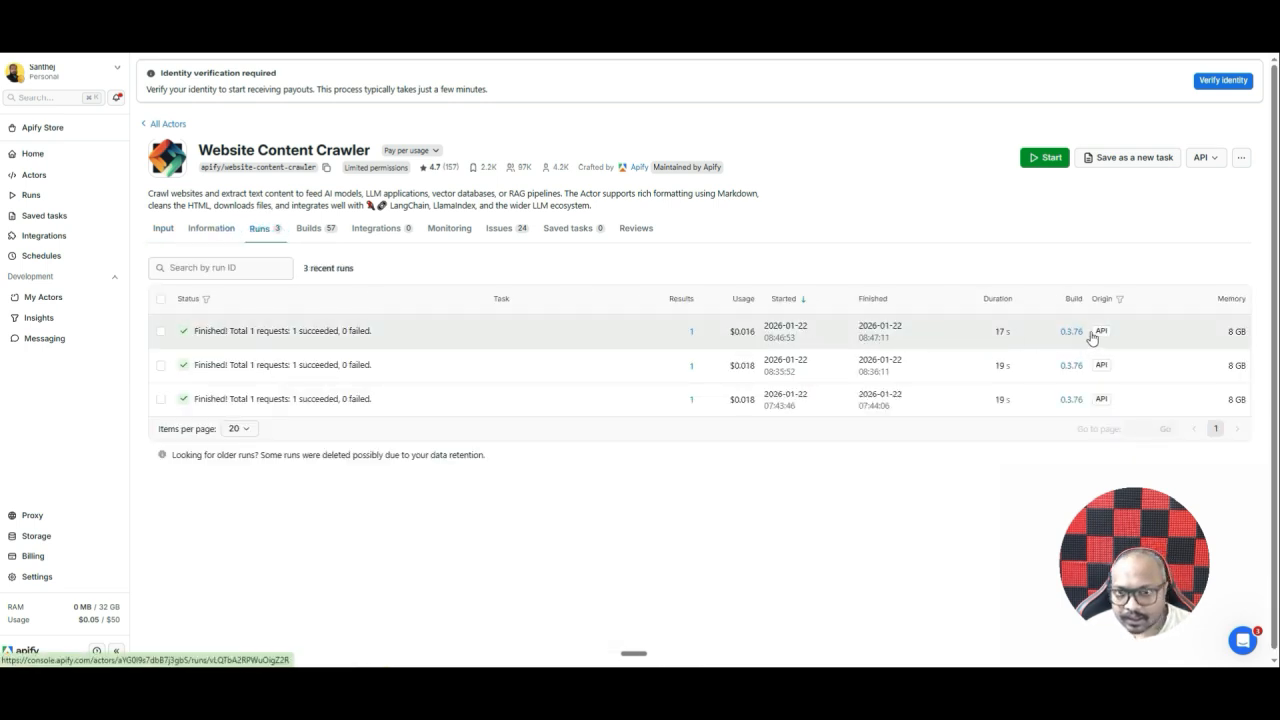
{"action": "mouse_move", "coordinate": [752, 341]}
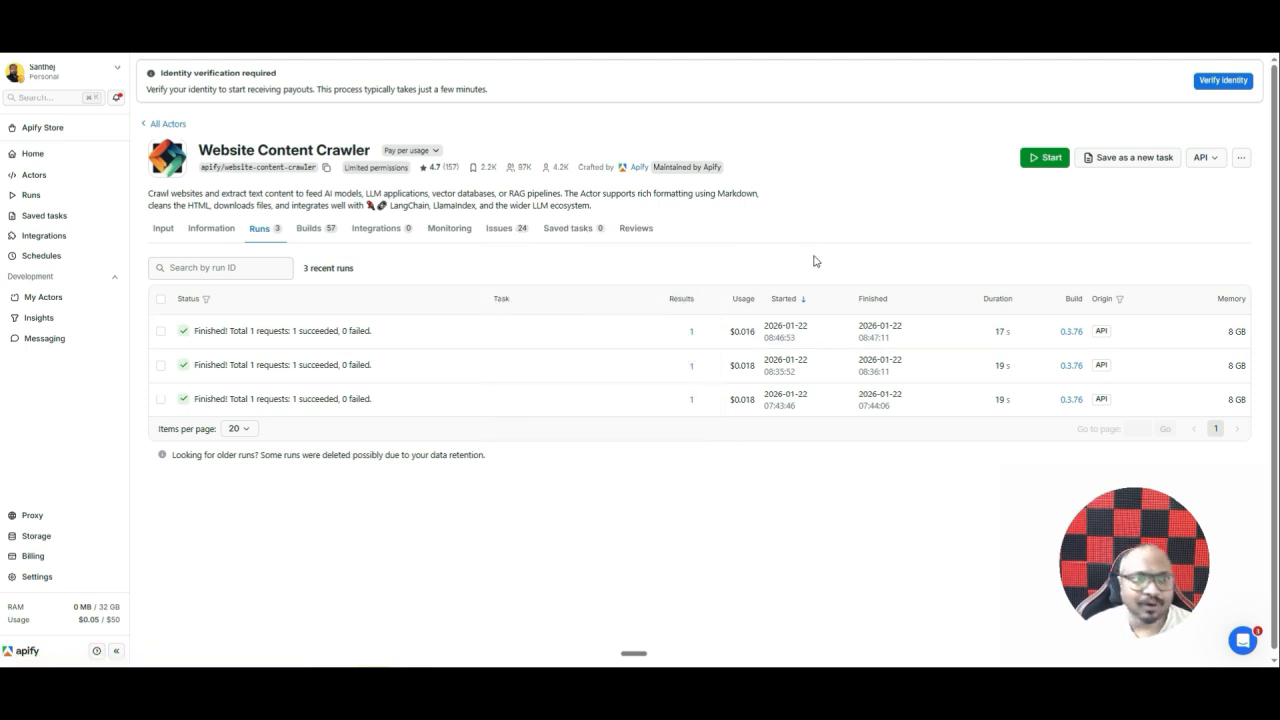
{"action": "left_click", "coordinate": [163, 231]}
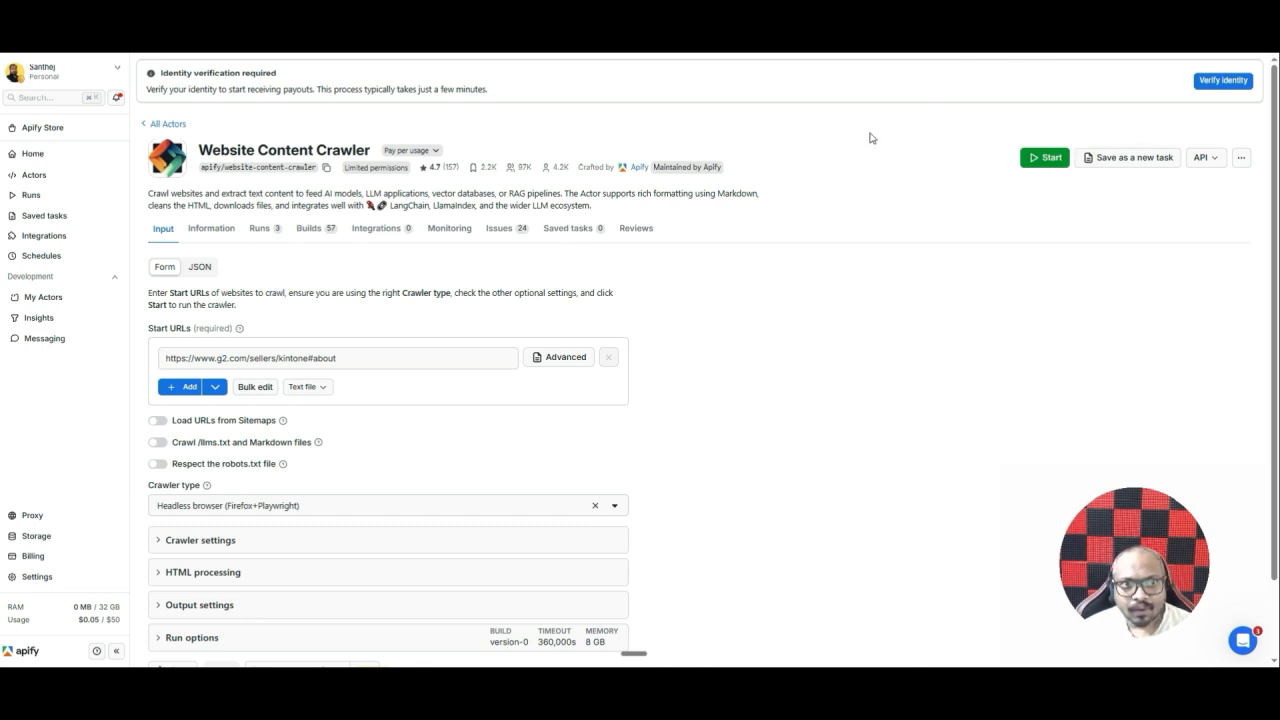
Copy the POST endpoint URL for "Run Actor synchronously and get dataset items" from the crawler's API endpoints
{"action": "left_click", "coordinate": [1205, 157]}
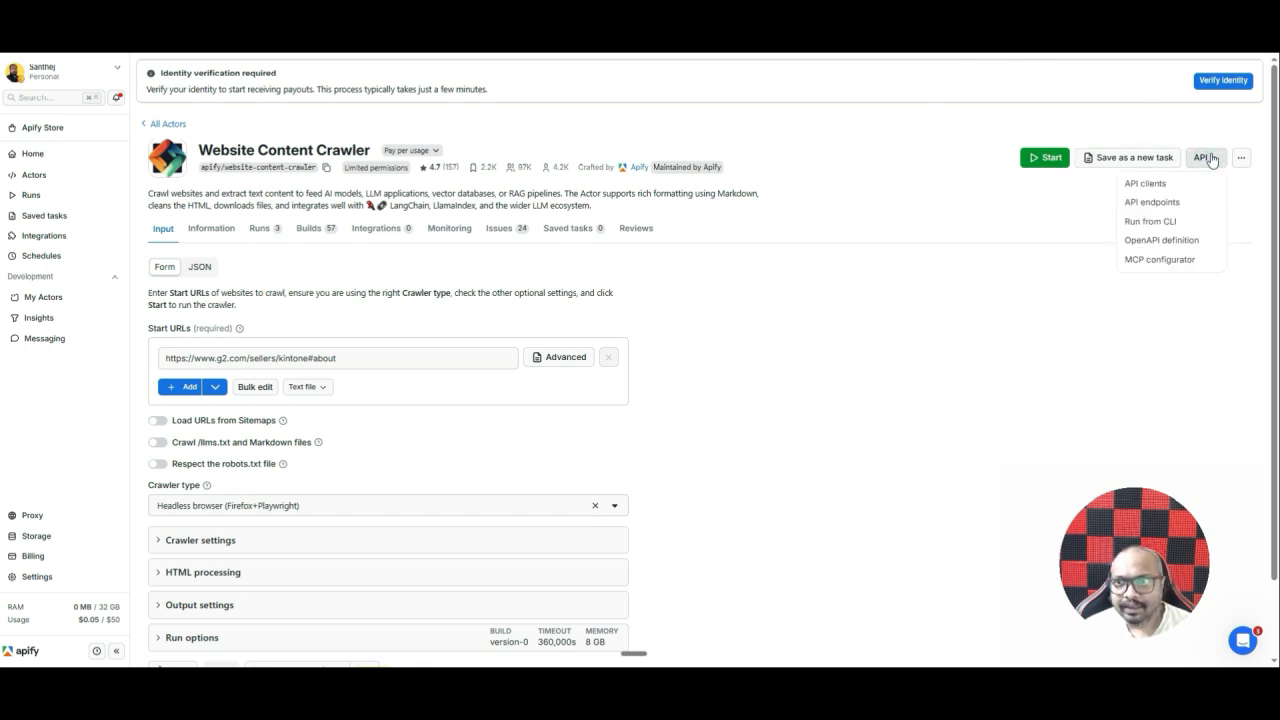
{"action": "left_click", "coordinate": [1139, 204]}
{"action": "scroll", "coordinate": [573, 305], "scroll_direction": "down", "scroll_amount": 5}
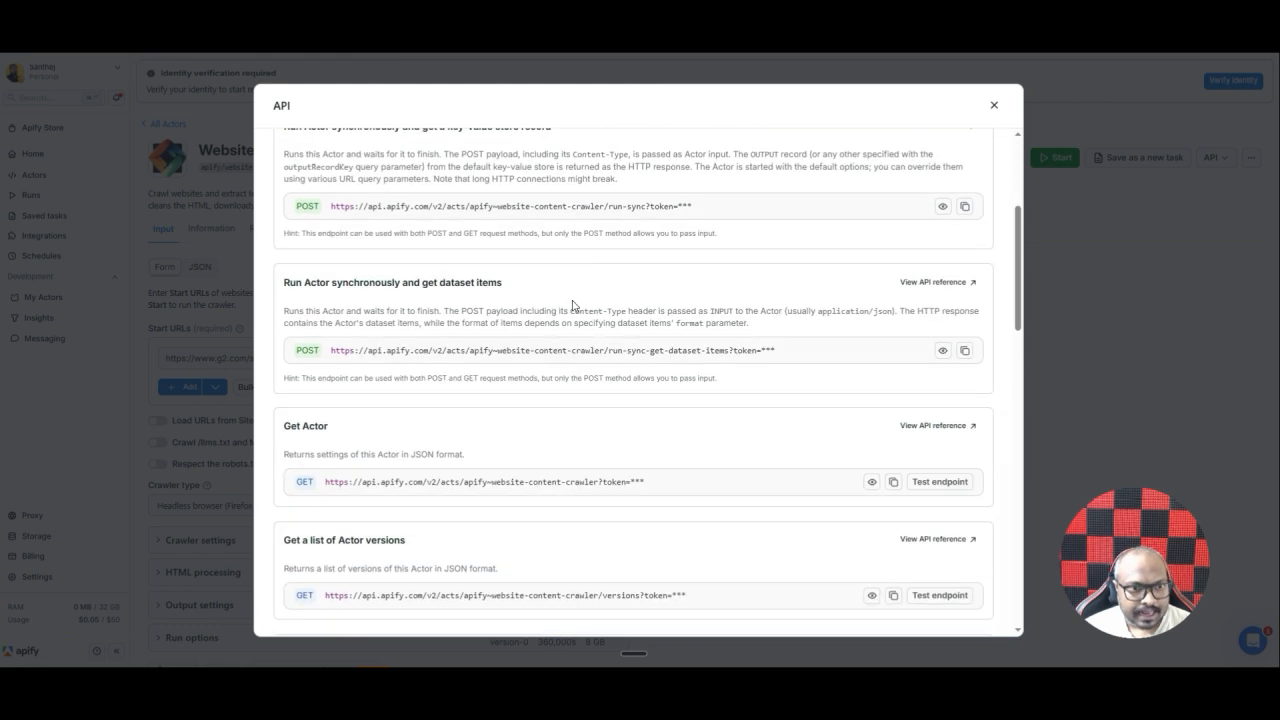
{"action": "scroll", "coordinate": [572, 305], "scroll_direction": "down", "scroll_amount": 1}
{"action": "scroll", "coordinate": [572, 305], "scroll_direction": "up", "scroll_amount": 2}
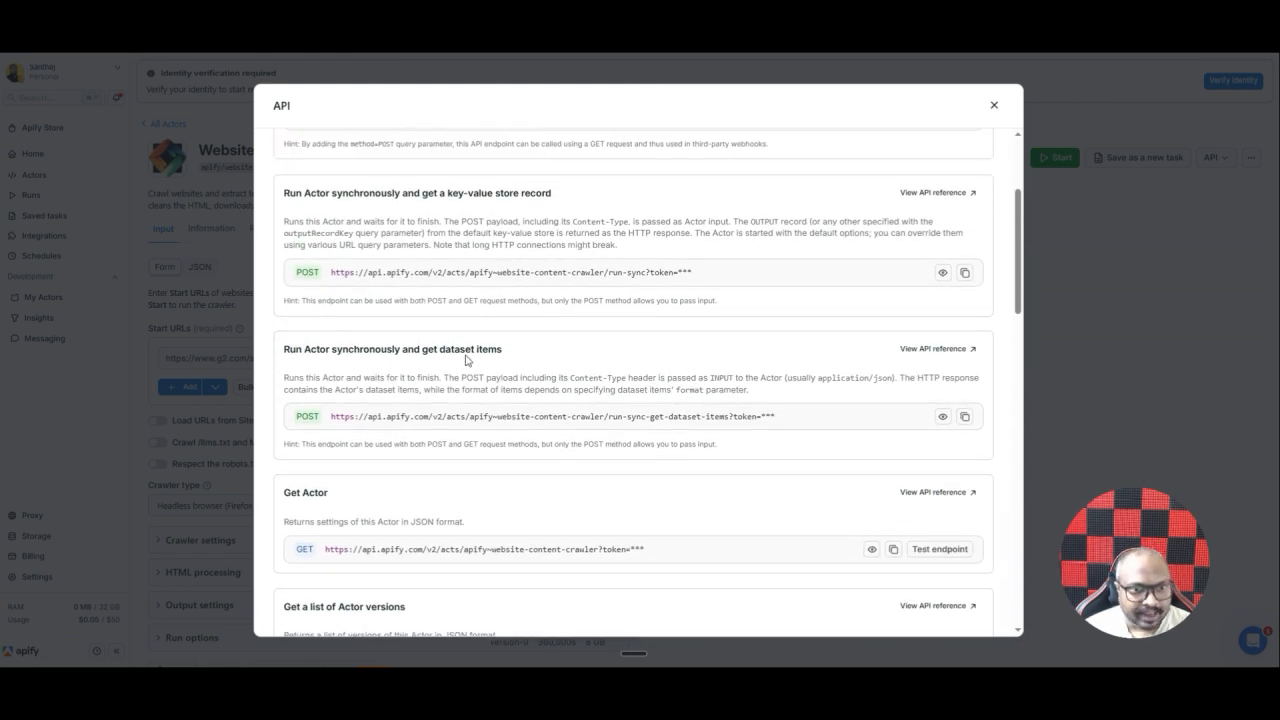
{"action": "left_click", "coordinate": [964, 416]}
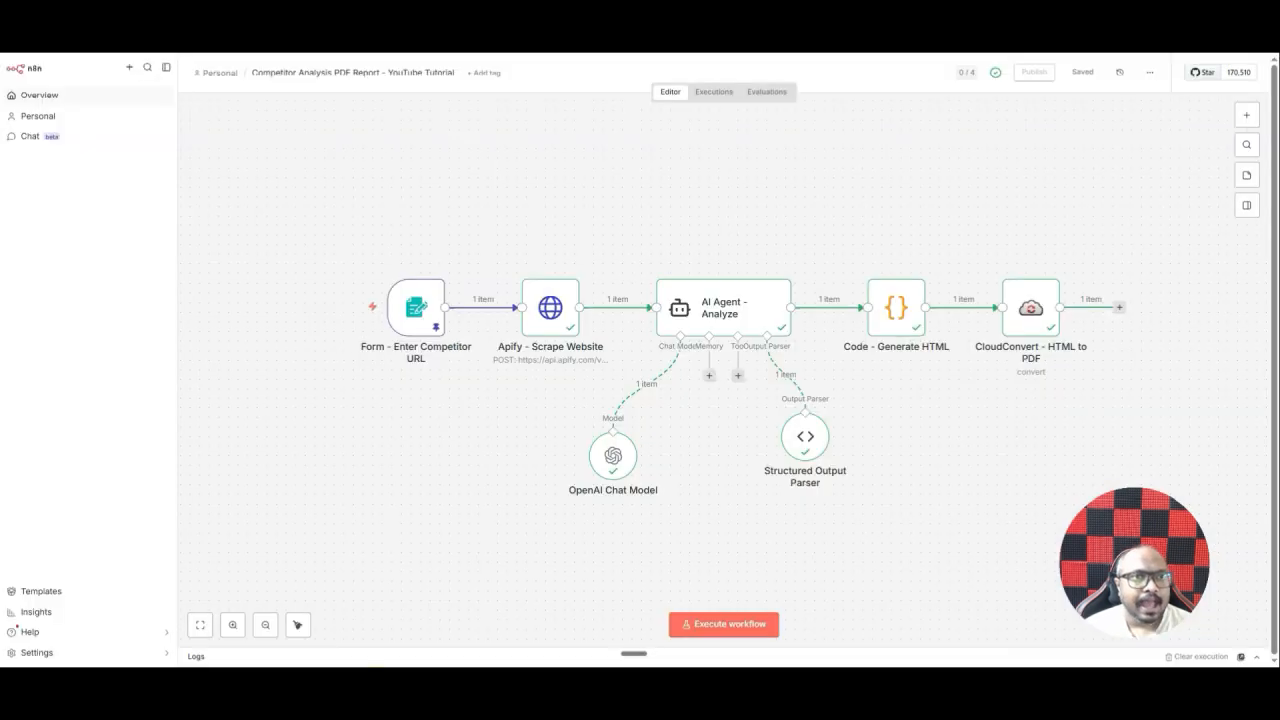
In n8n, set the Apify - Scrape Website node's URL to Fixed mode and open its JSON body expression for full viewing
{"action": "double_click", "coordinate": [557, 312]}
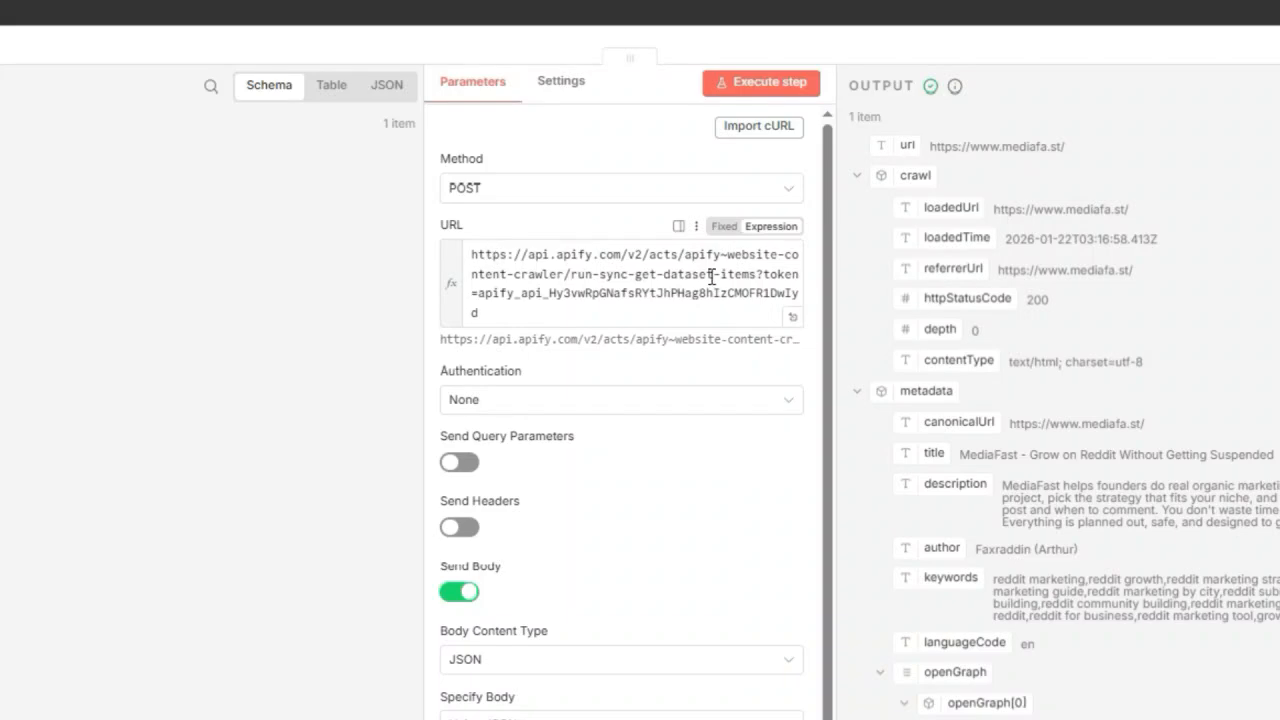
{"action": "left_click", "coordinate": [724, 227]}
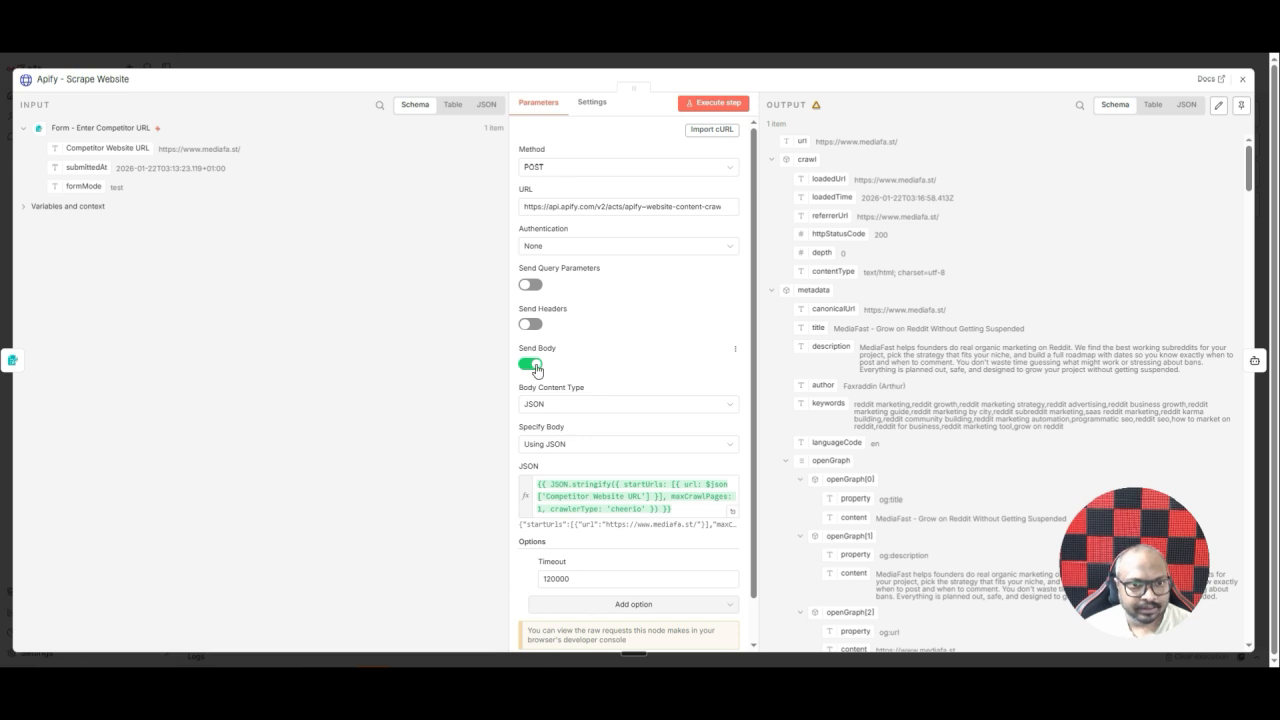
{"action": "scroll", "coordinate": [560, 350], "scroll_direction": "down", "scroll_amount": 1}
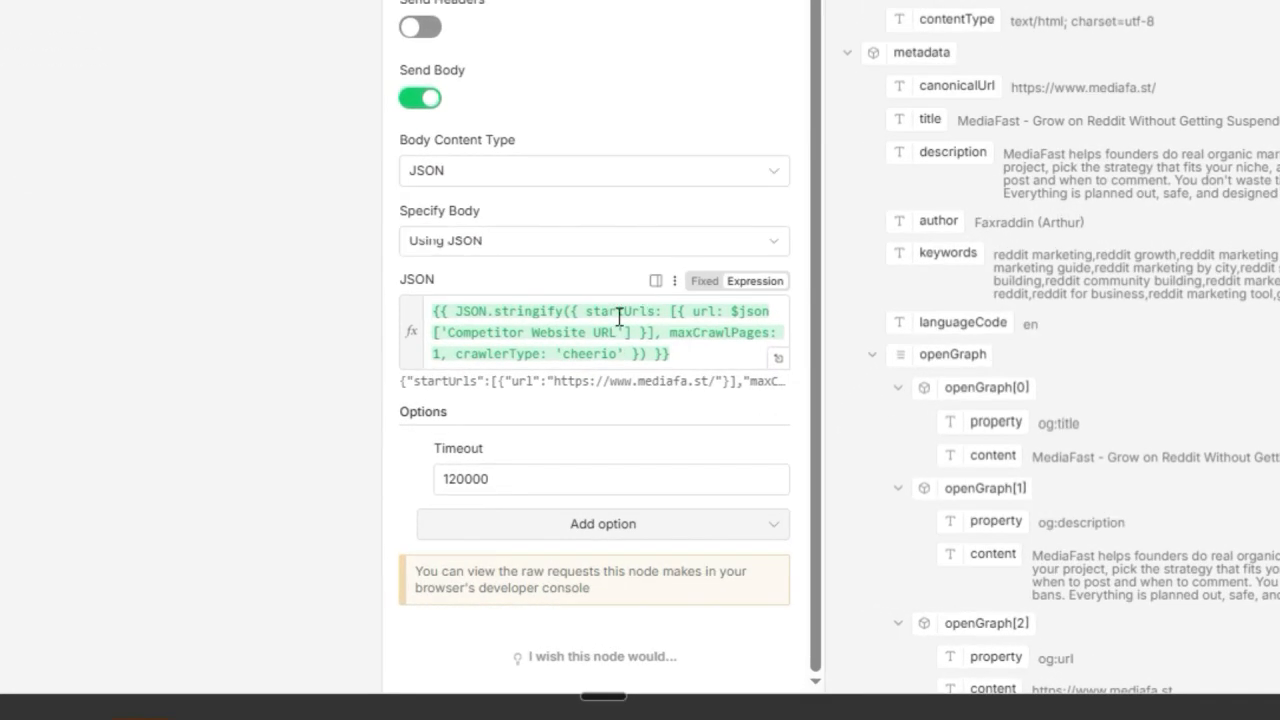
{"action": "left_click", "coordinate": [776, 362]}
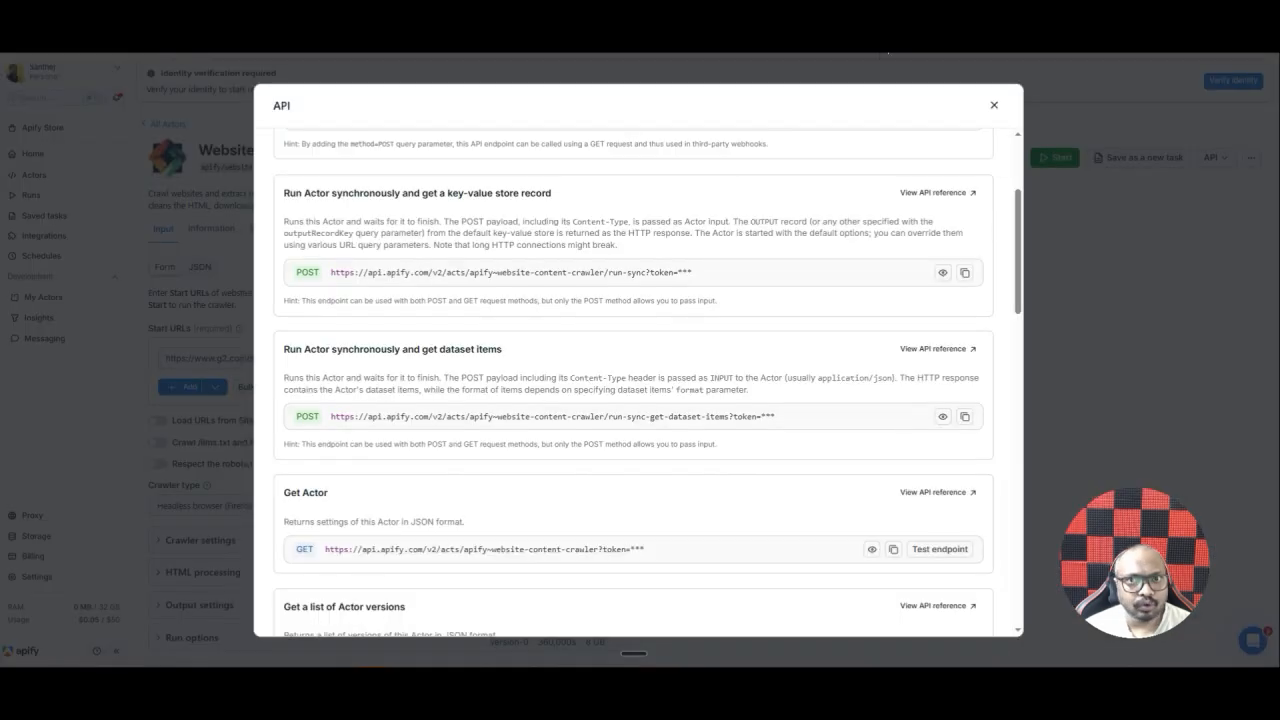
Switch to Apify, dismiss the API endpoints dialog and display the Website Content Crawler input as JSON
{"action": "left_click", "coordinate": [857, 71]}
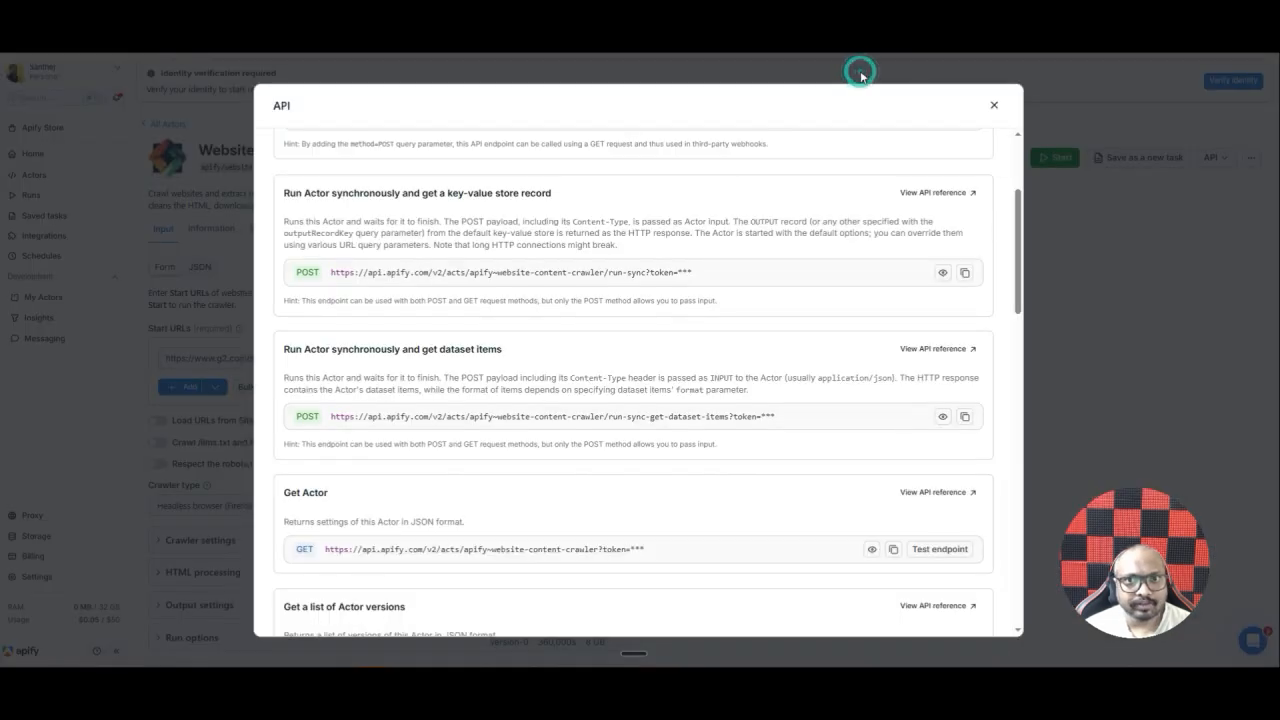
{"action": "left_click", "coordinate": [200, 268]}
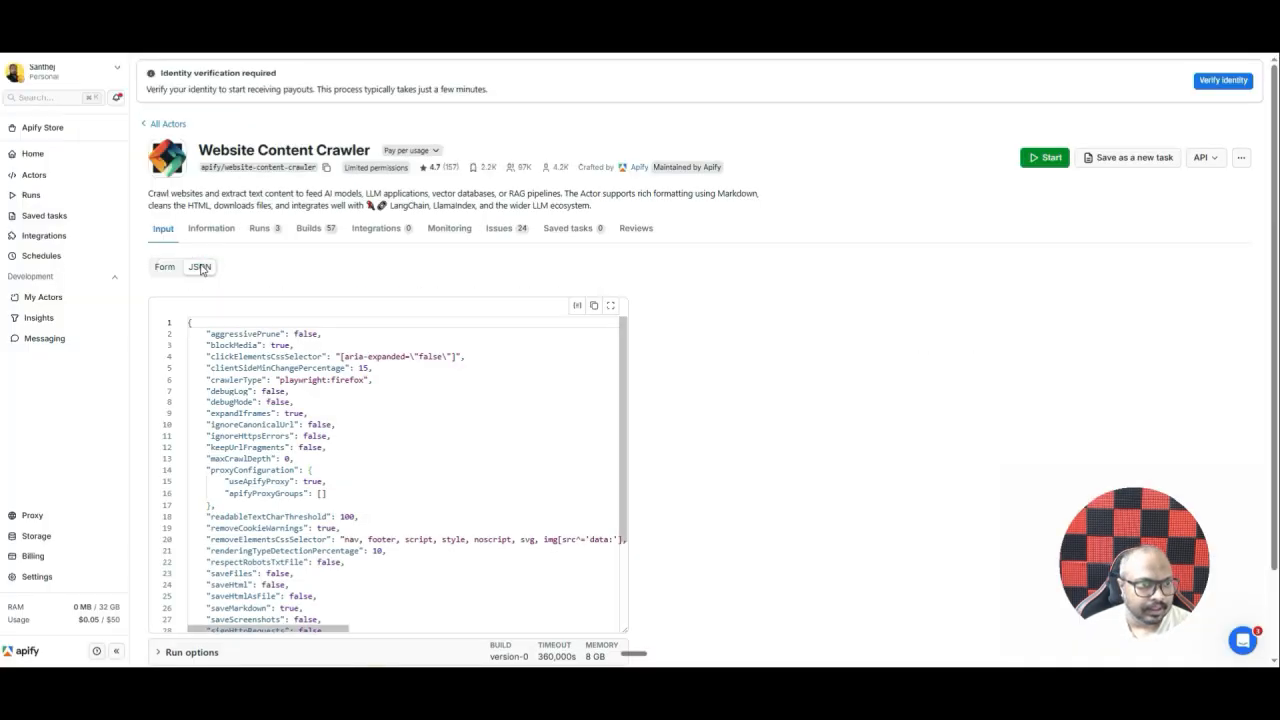
Examine the Website Content Crawler's JSON input in Apify, from the crawler settings down to the start URLs
{"action": "scroll", "coordinate": [385, 340], "scroll_direction": "down", "scroll_amount": 2}
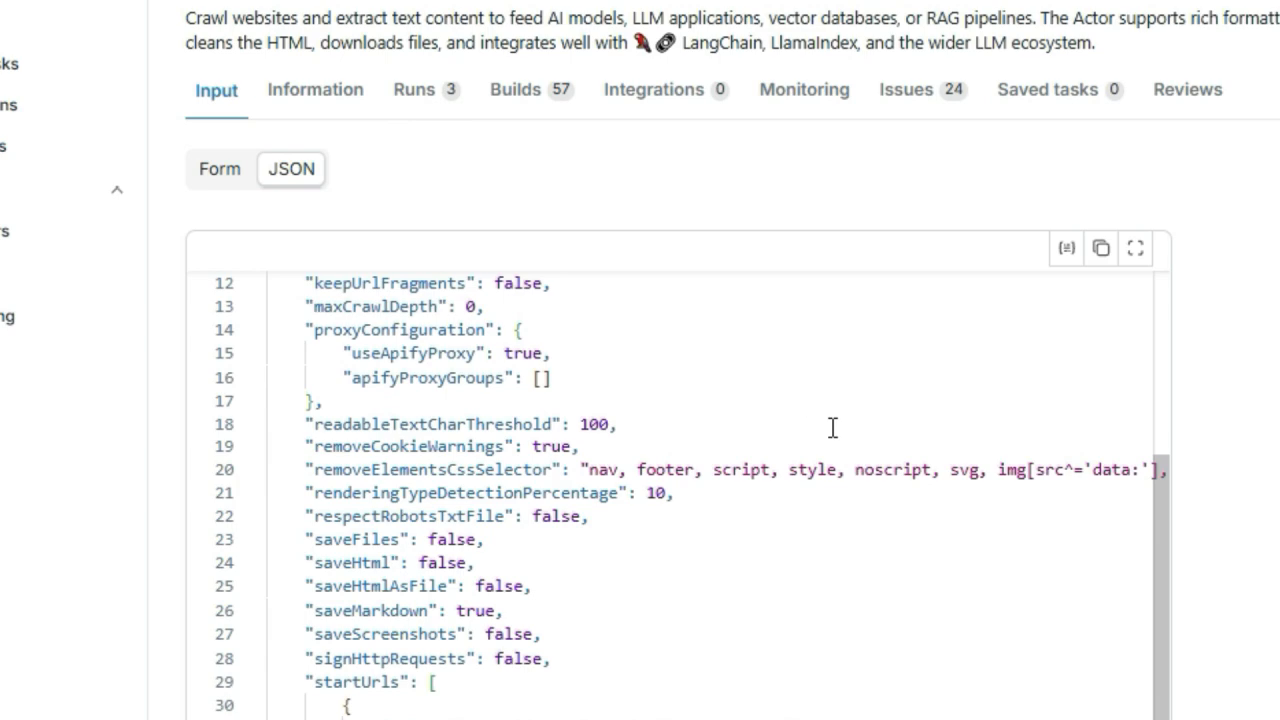
{"action": "scroll", "coordinate": [583, 472], "scroll_direction": "up", "scroll_amount": 2}
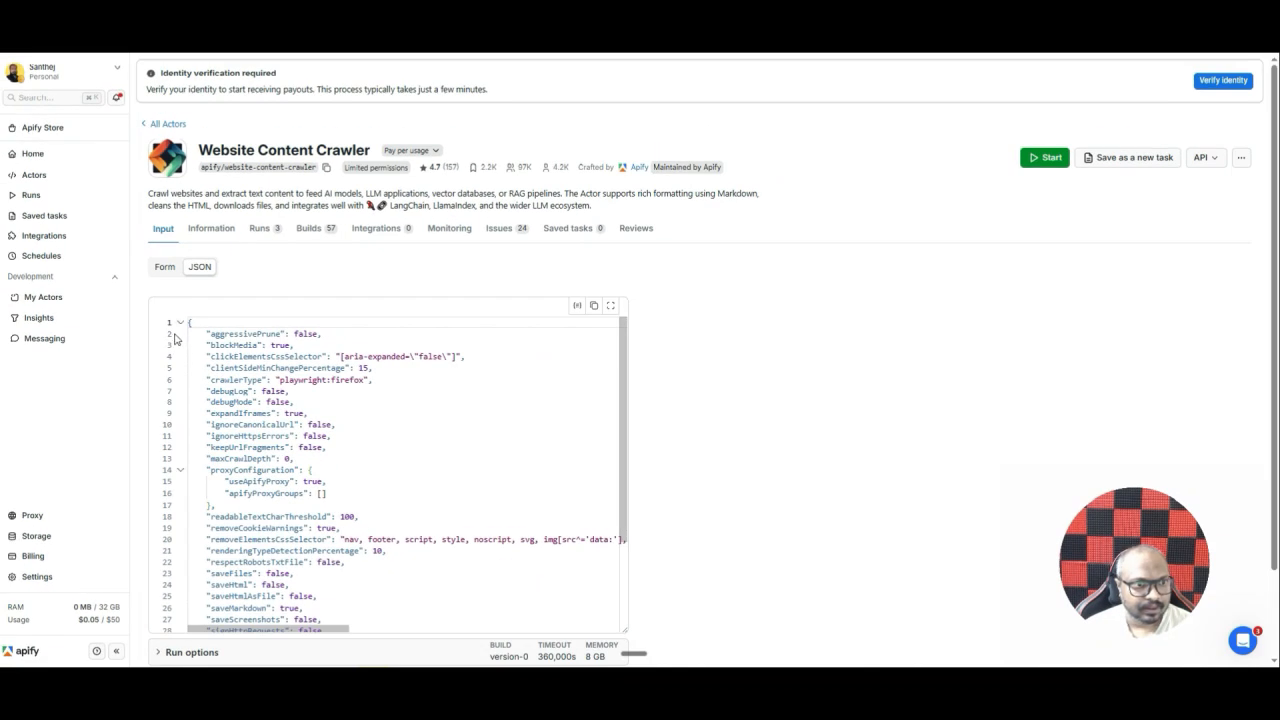
{"action": "scroll", "coordinate": [459, 435], "scroll_direction": "down", "scroll_amount": 3}
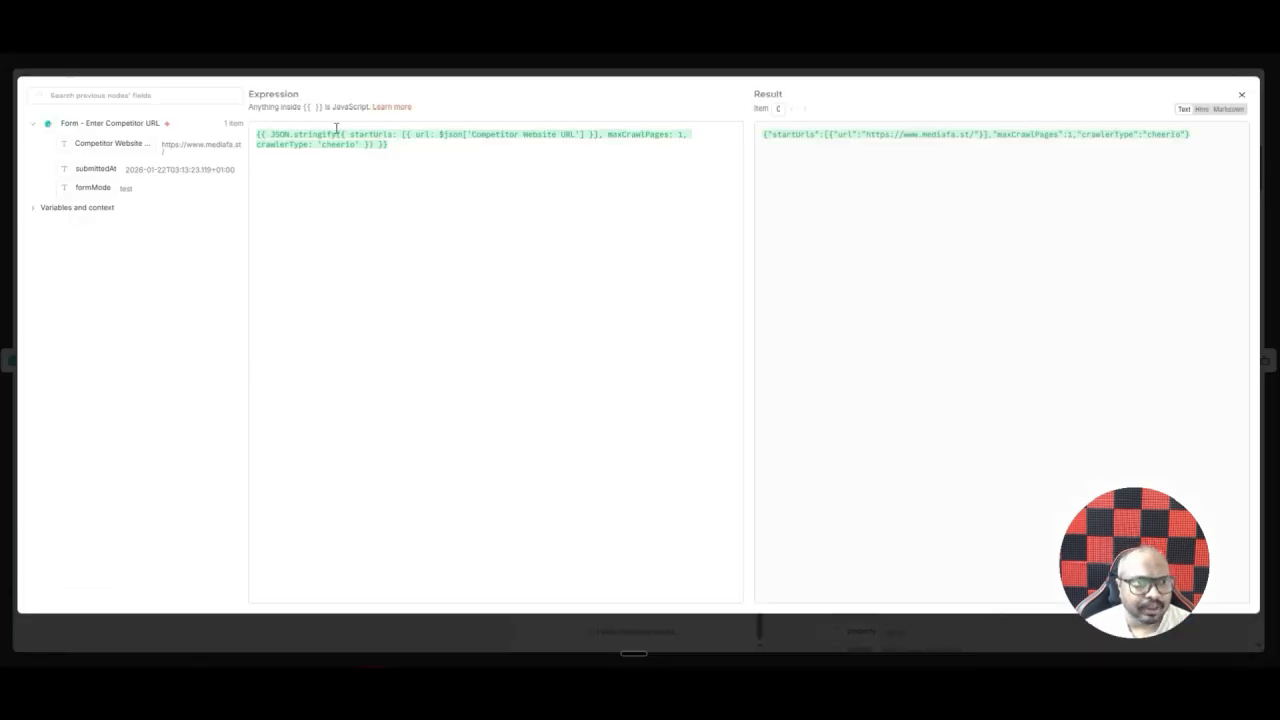
In n8n, review the Apify - Scrape Website node's JSON body expression and its result, and return to the canvas
{"action": "left_click", "coordinate": [419, 150]}
{"action": "key", "text": "ctrl+a"}
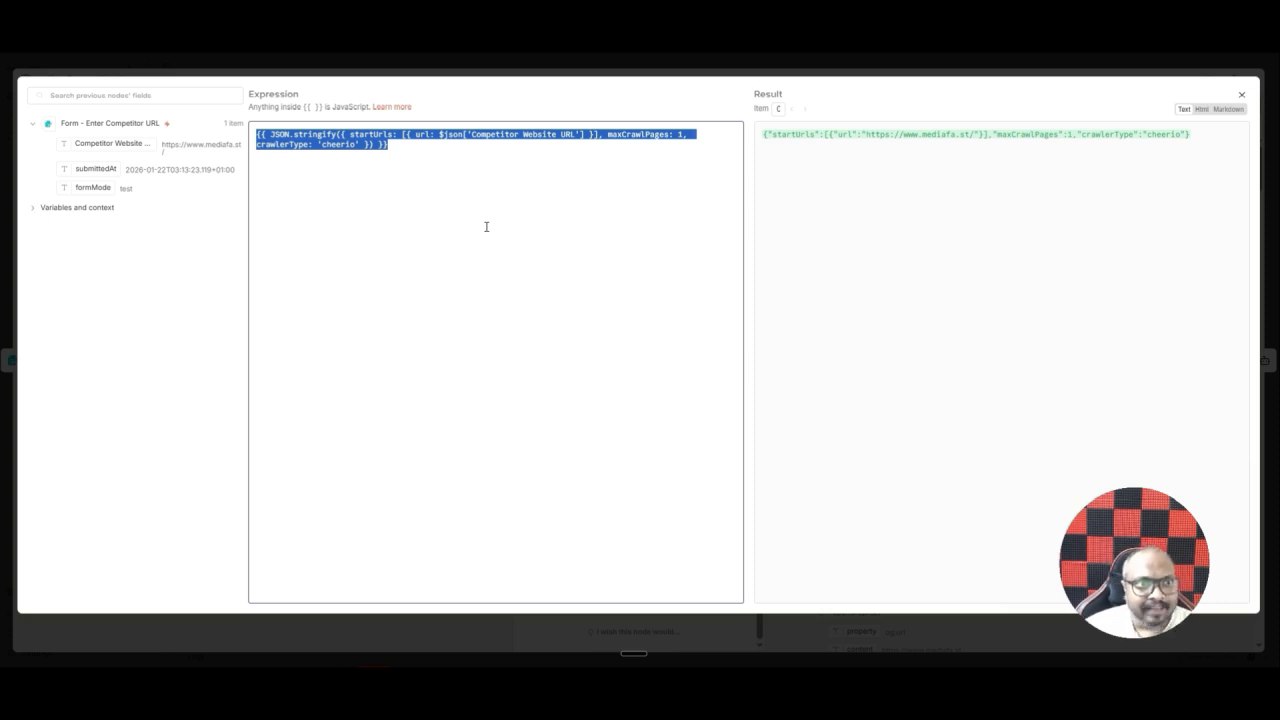
{"action": "left_click", "coordinate": [486, 227]}
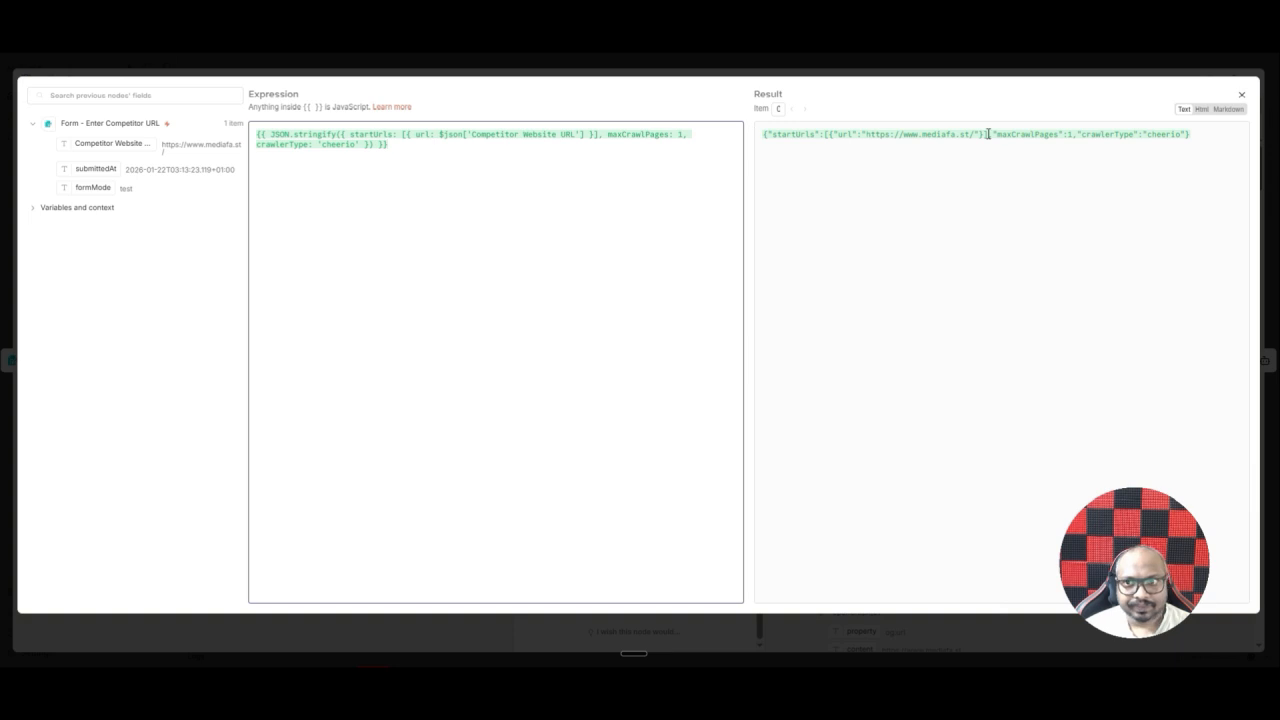
{"action": "left_click", "coordinate": [643, 68]}
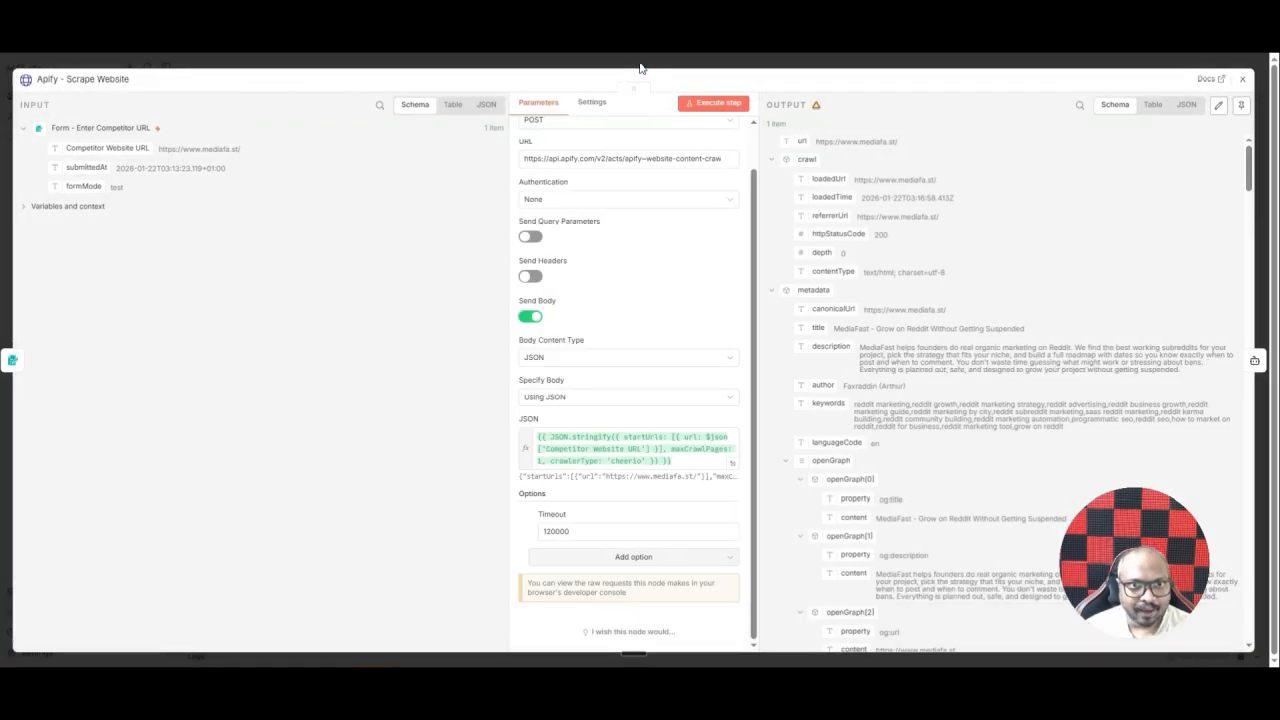
{"action": "left_click", "coordinate": [640, 63]}
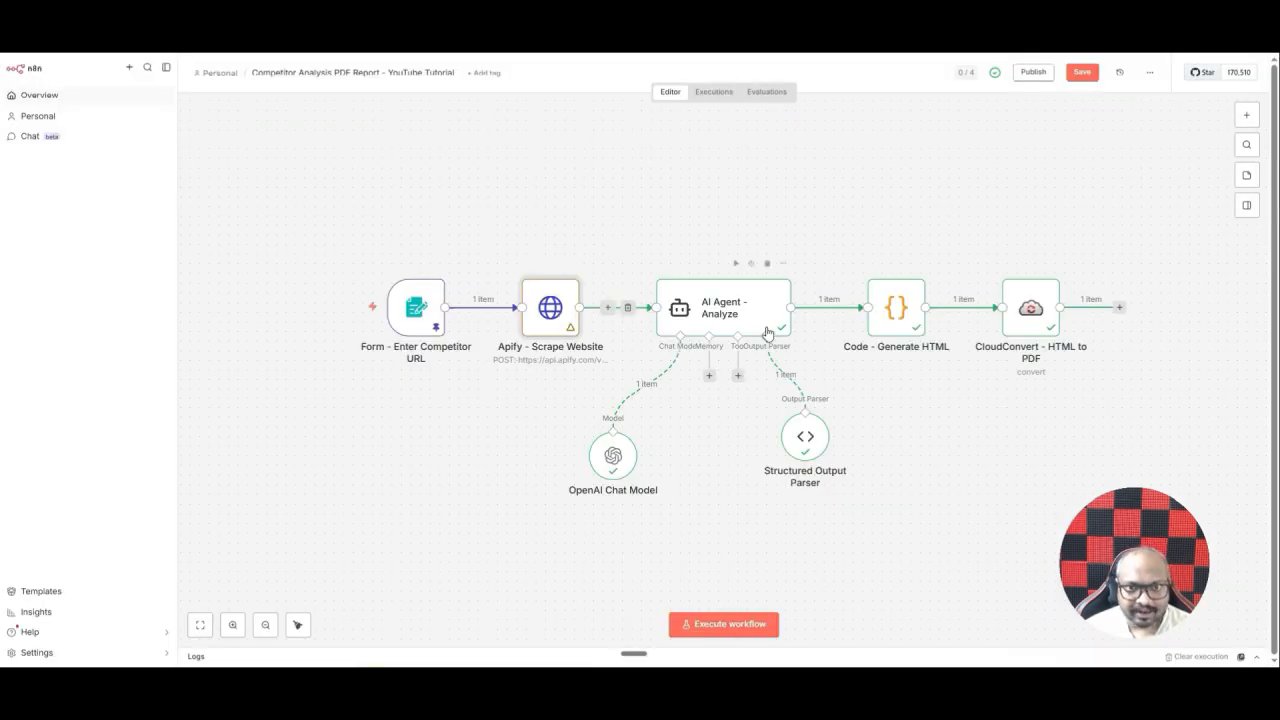
Search the n8n node list for "ai age" to locate the AI Agent node, and close the list without adding a node
{"action": "left_click", "coordinate": [1248, 119]}
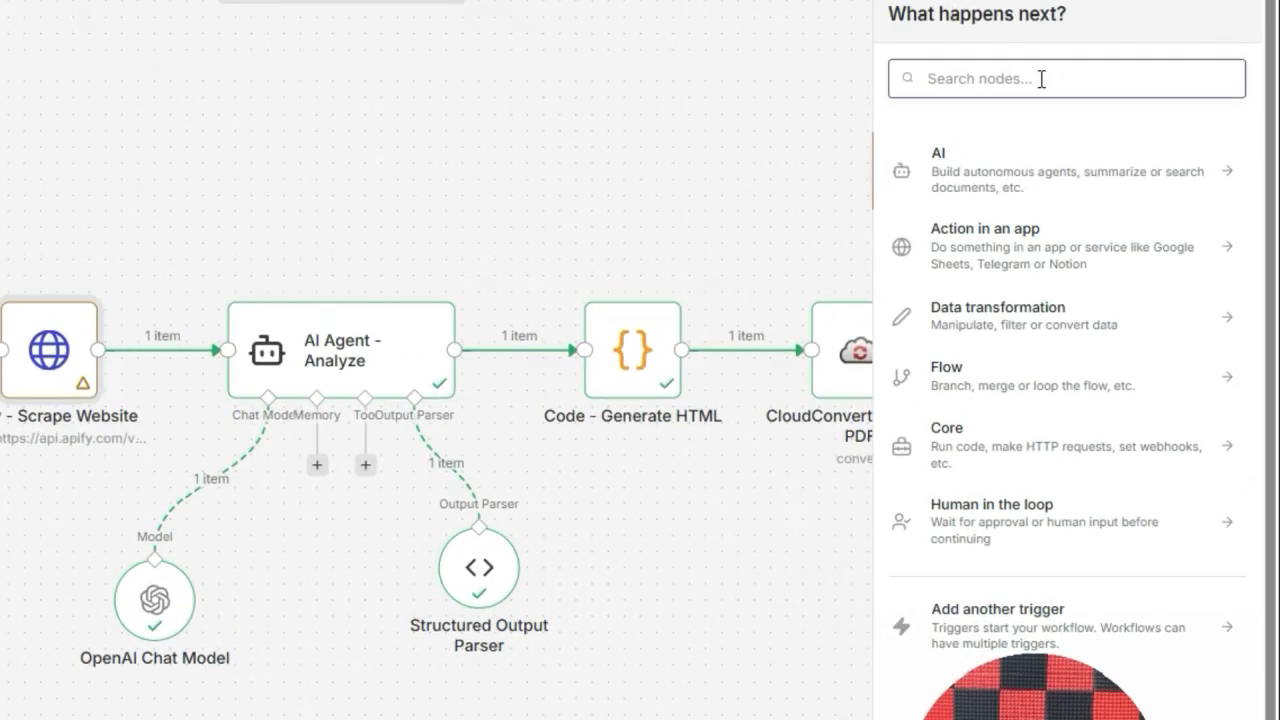
{"action": "type", "text": "ai age"}
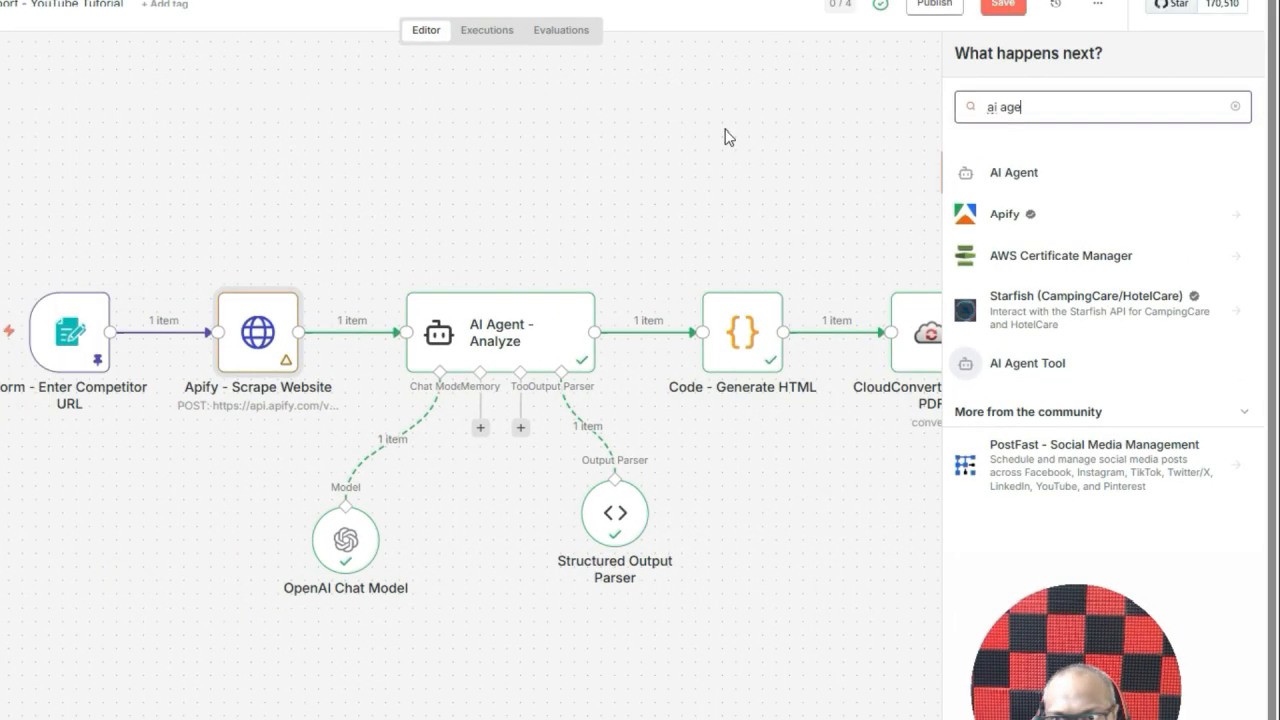
{"action": "left_click", "coordinate": [726, 130]}
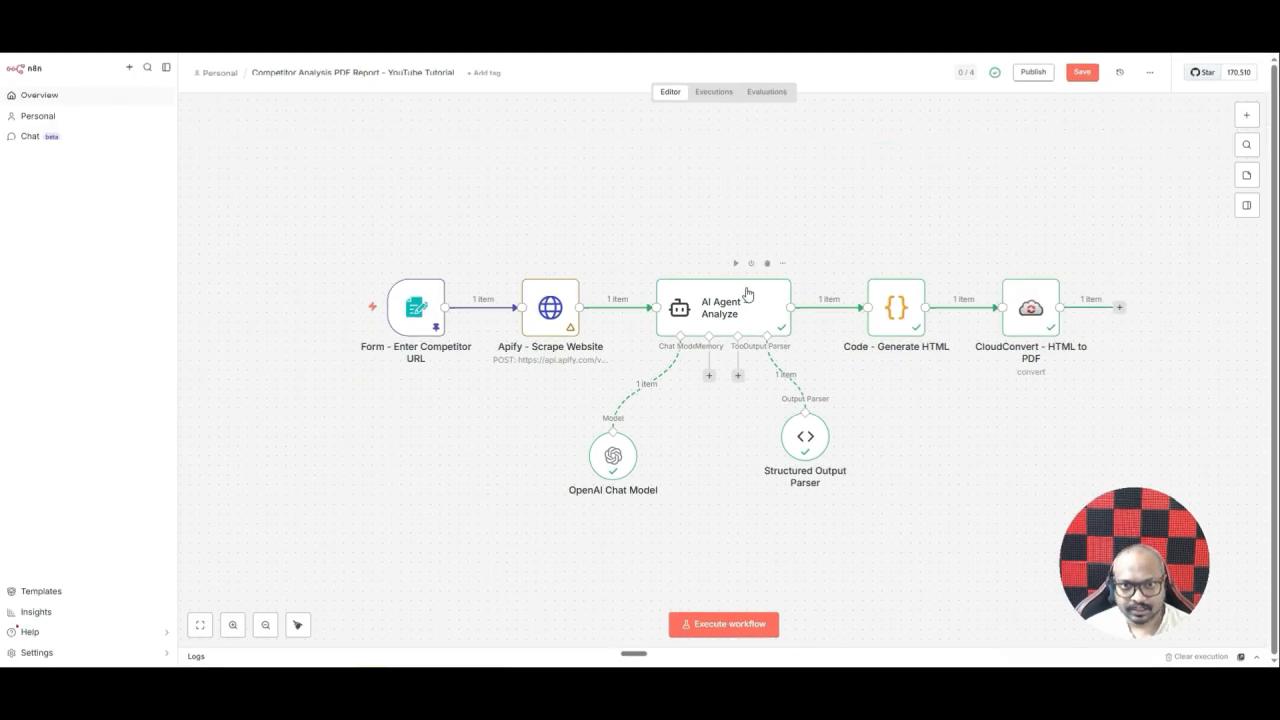
{"action": "left_click", "coordinate": [530, 306]}
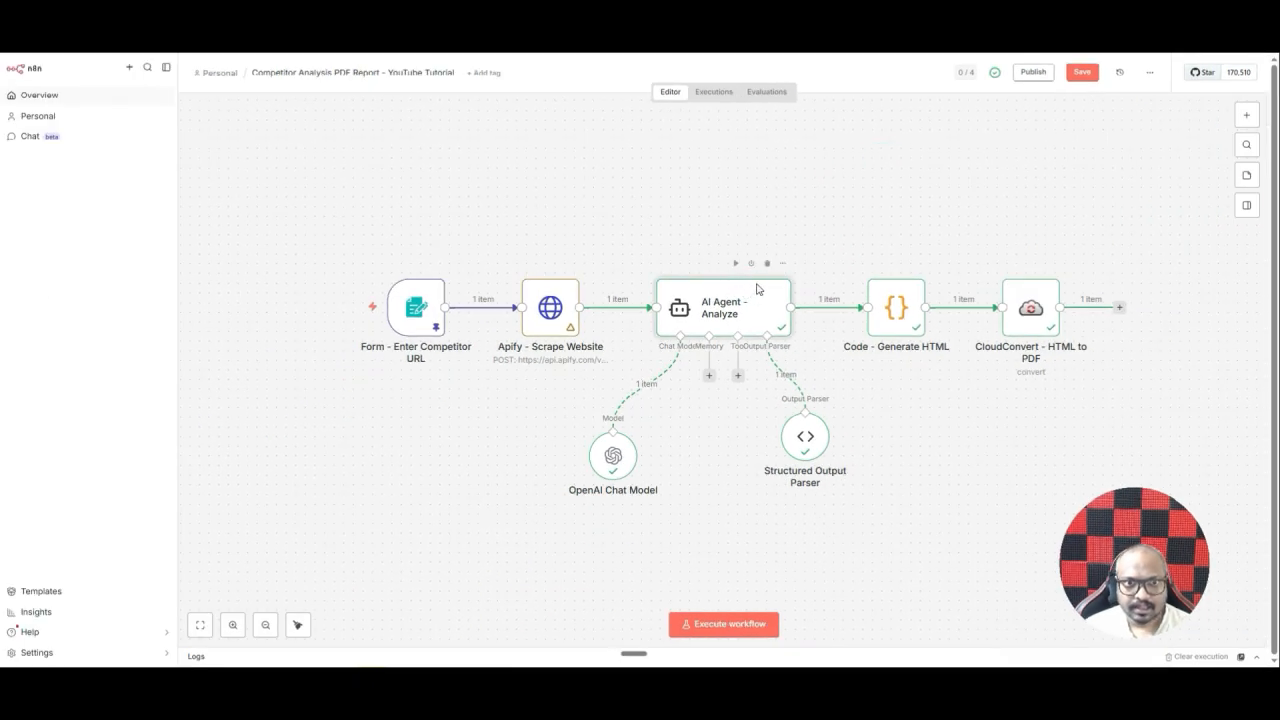
Open the AI Agent - Analyze node and display its user message prompt in the full expression editor
{"action": "double_click", "coordinate": [757, 289]}
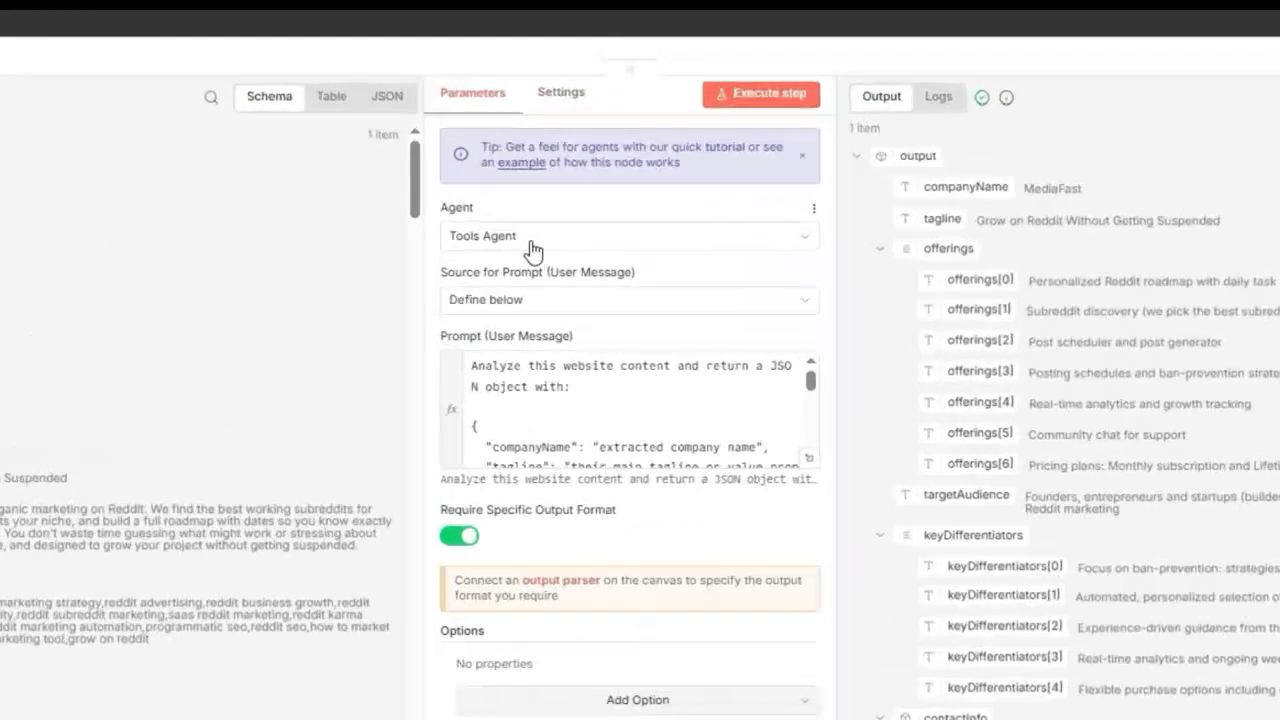
{"action": "left_click", "coordinate": [572, 190]}
{"action": "left_click", "coordinate": [510, 222]}
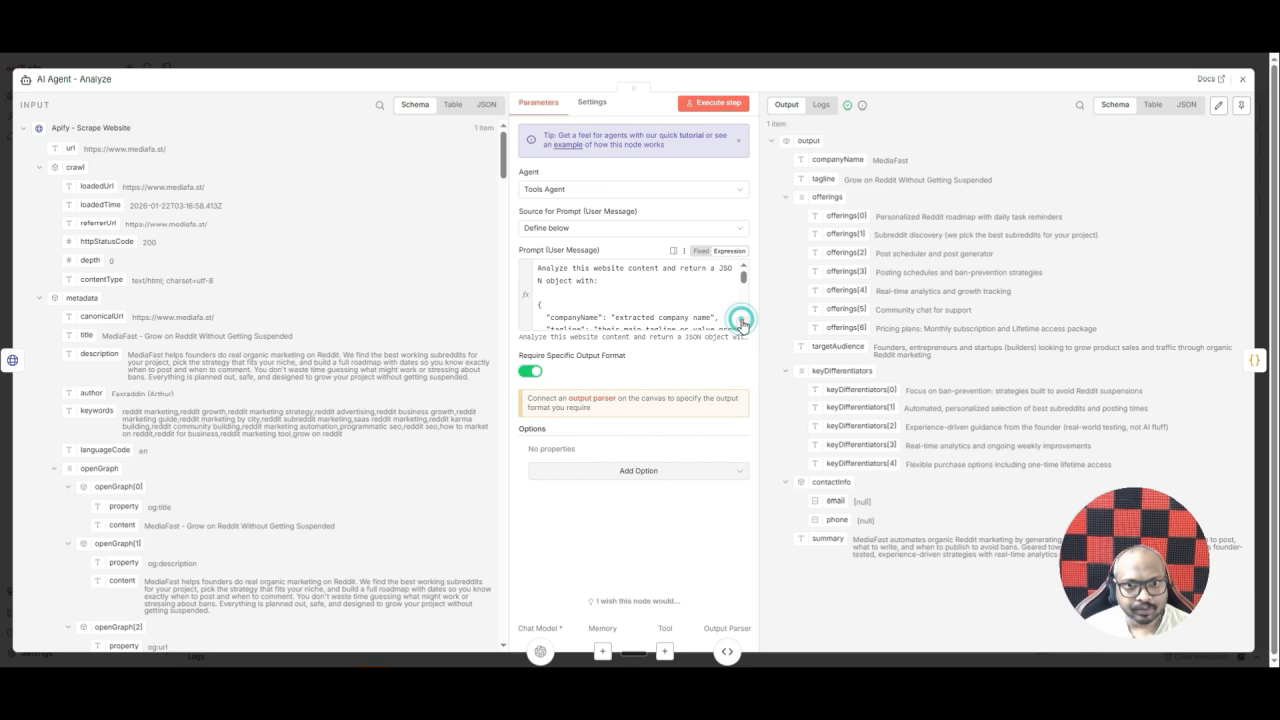
{"action": "left_click", "coordinate": [742, 322]}
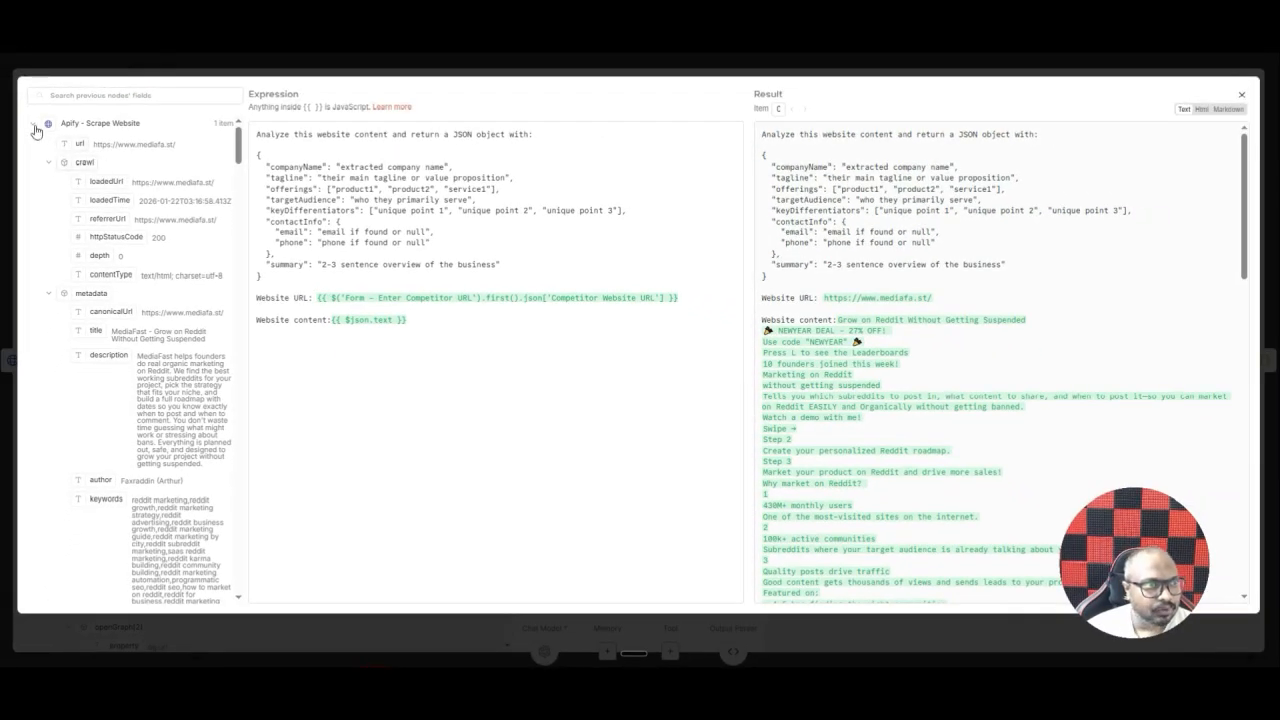
Inspect the Form and Apify input data behind the prompt, search the fields for "text", and review the resolved prompt
{"action": "left_click", "coordinate": [34, 123]}
{"action": "left_click", "coordinate": [34, 145]}
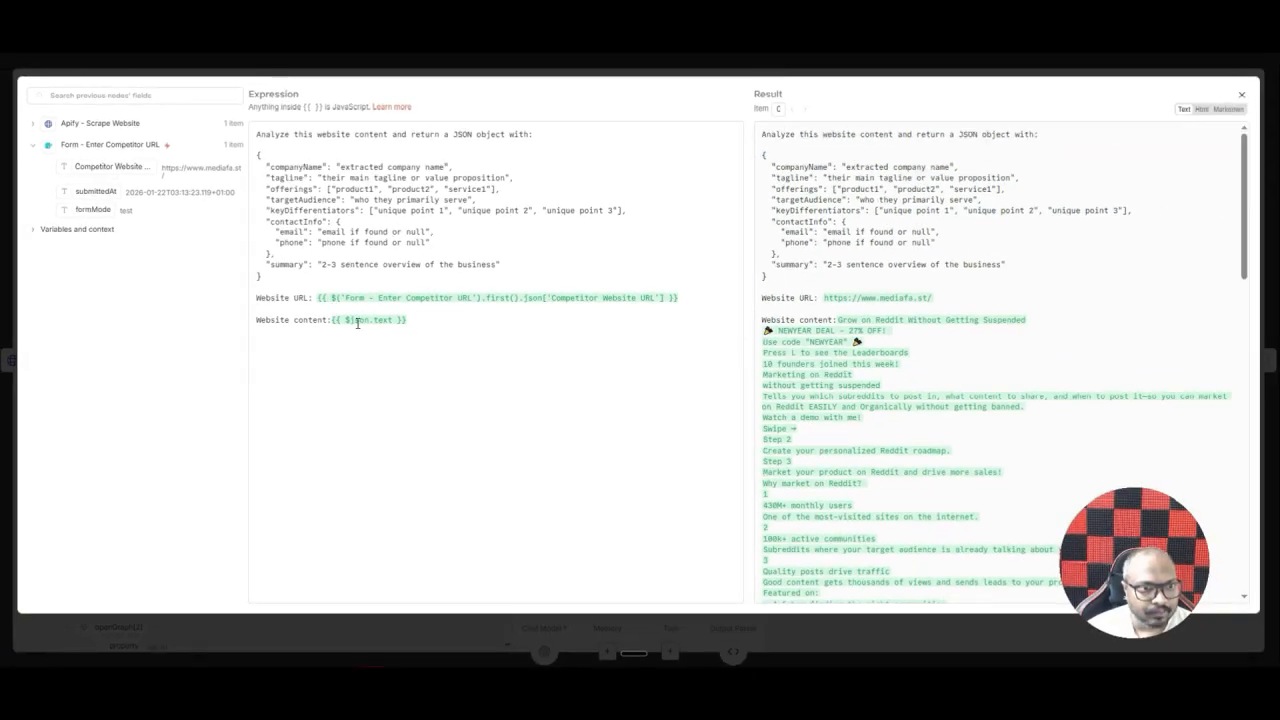
{"action": "left_click", "coordinate": [34, 123]}
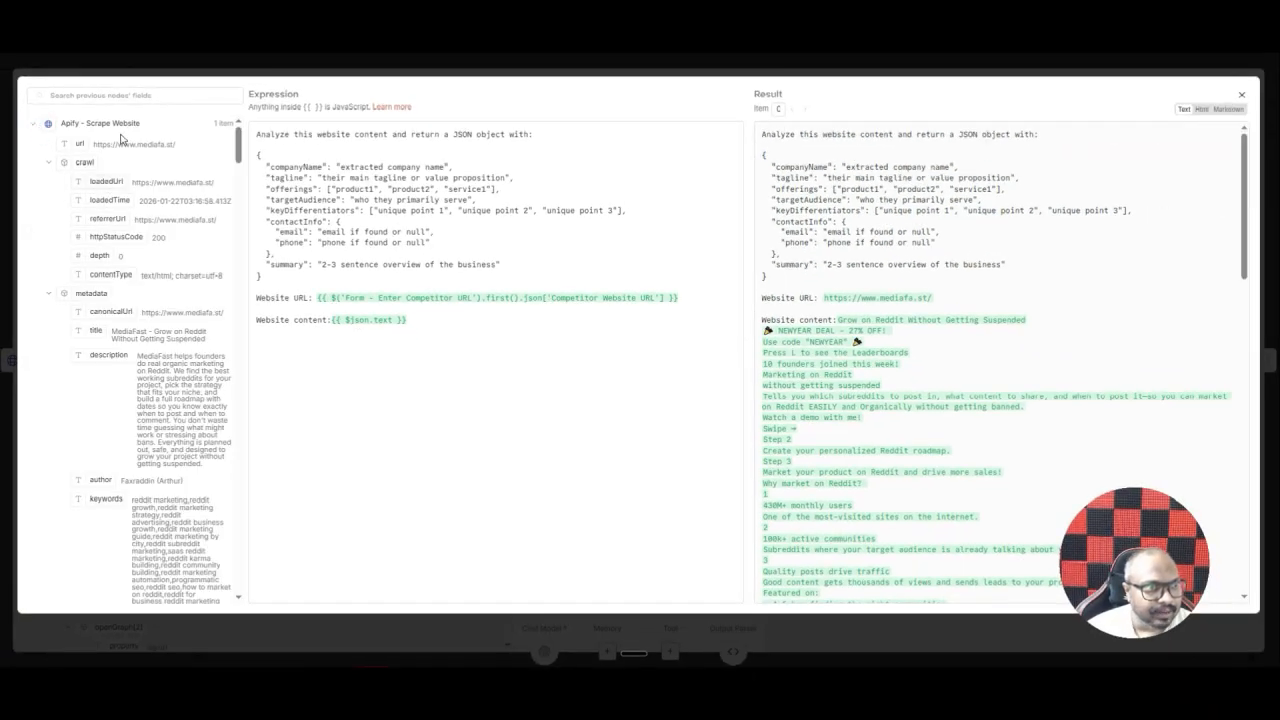
{"action": "left_click", "coordinate": [122, 95]}
{"action": "type", "text": "tax"}
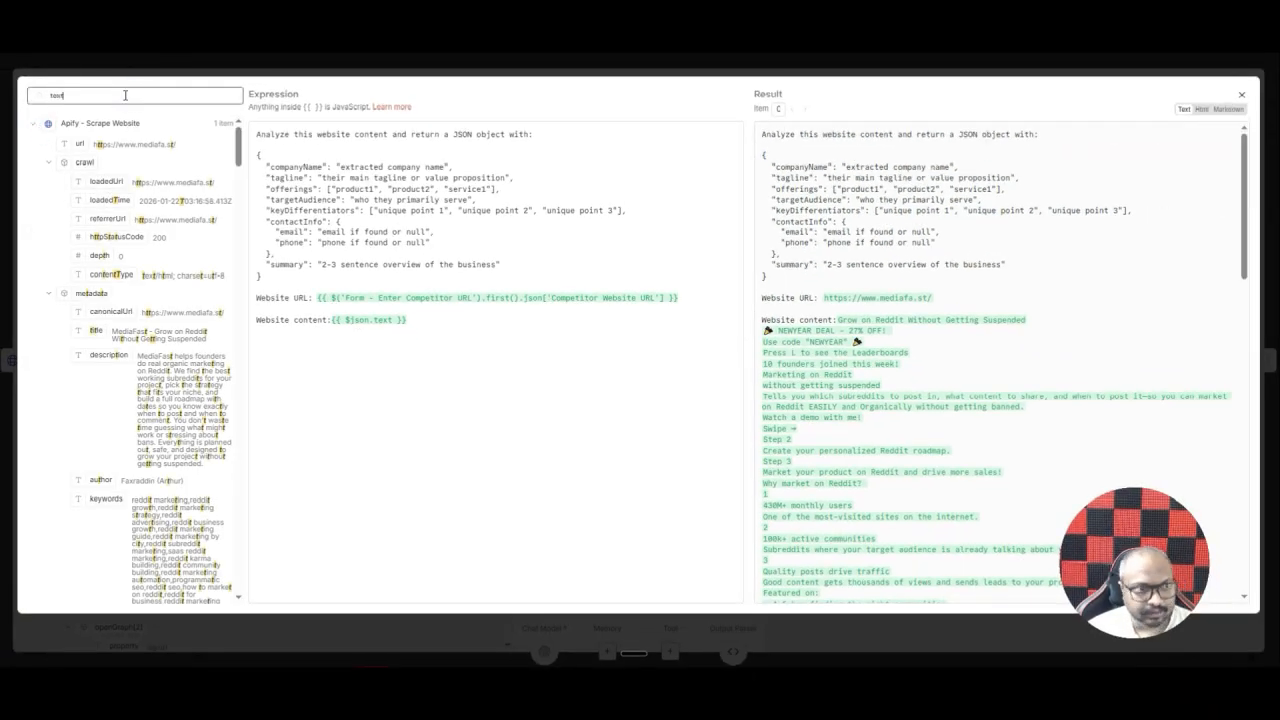
{"action": "type", "text": "t"}
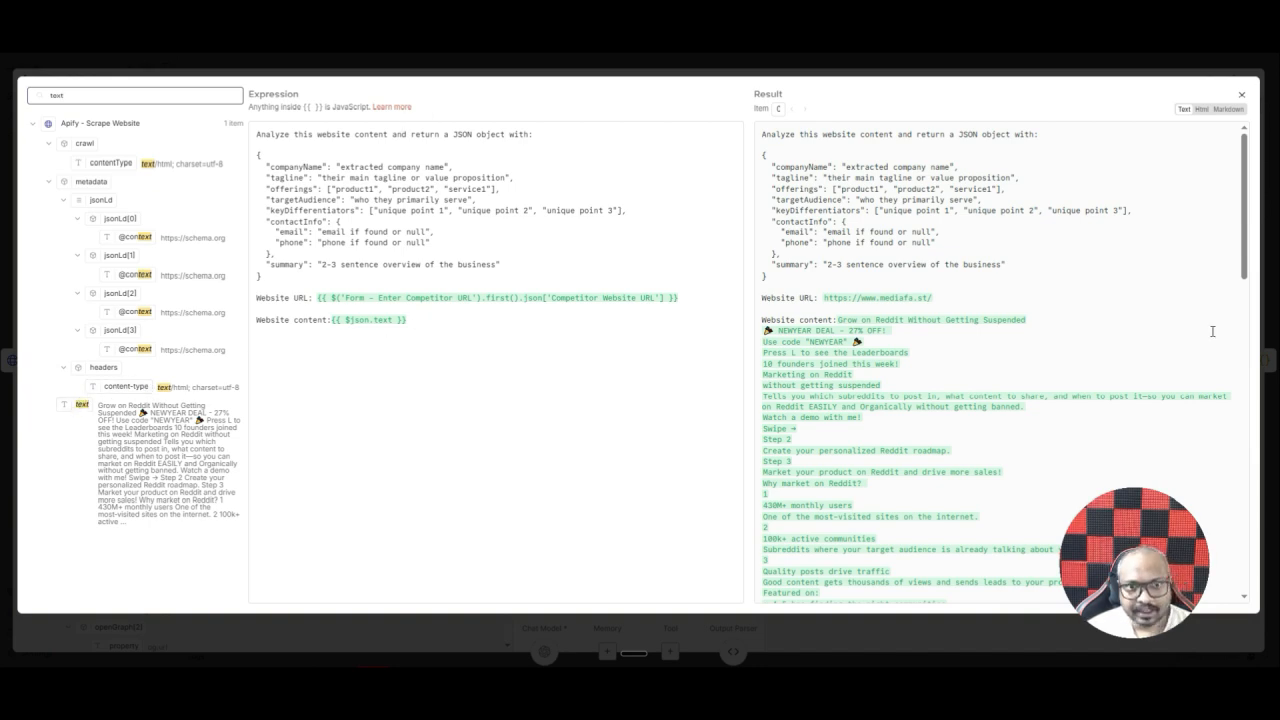
{"action": "scroll", "coordinate": [1212, 331], "scroll_direction": "down", "scroll_amount": 10}
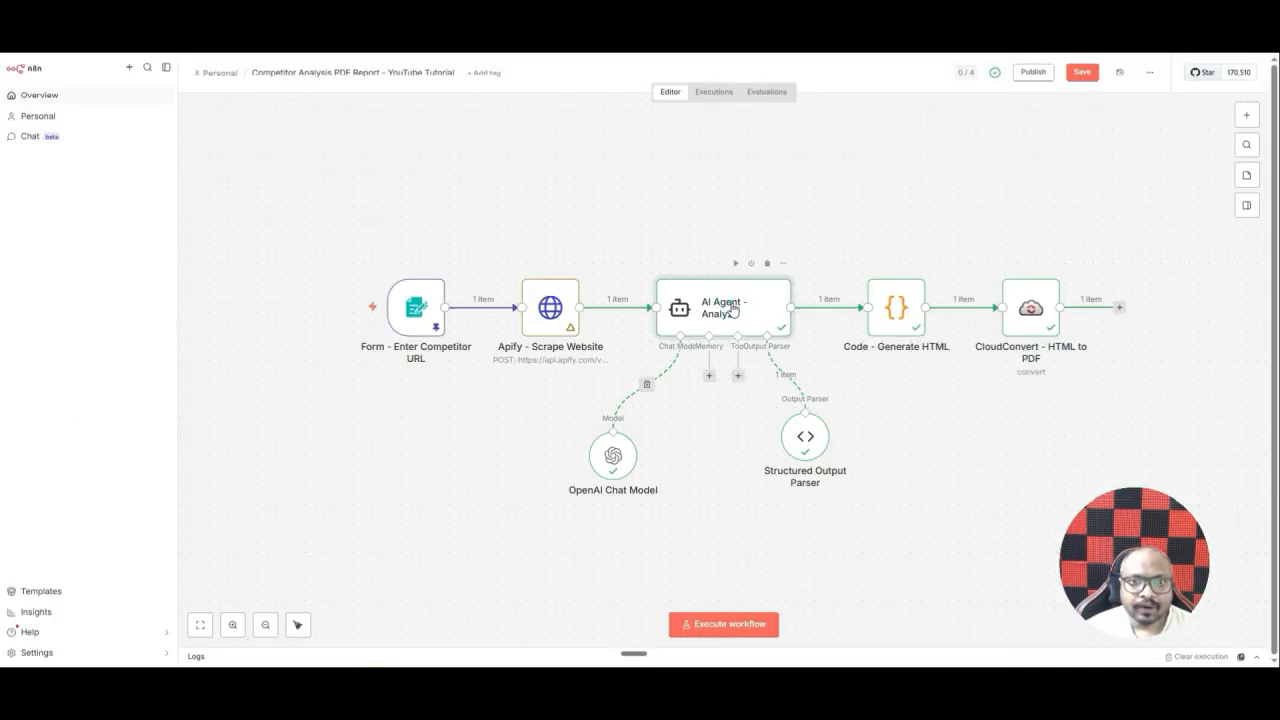
Reopen the AI Agent - Analyze prompt to examine its requested JSON structure, and return to the canvas
{"action": "double_click", "coordinate": [732, 300]}
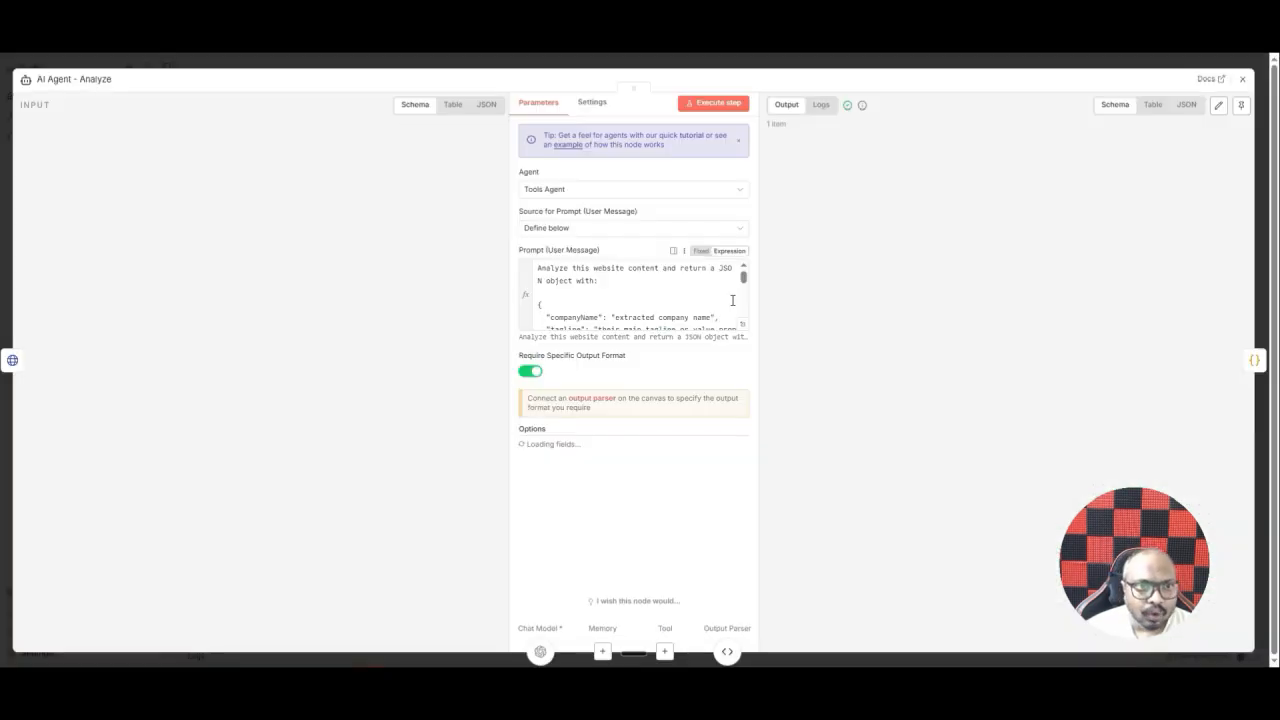
{"action": "left_click", "coordinate": [741, 328]}
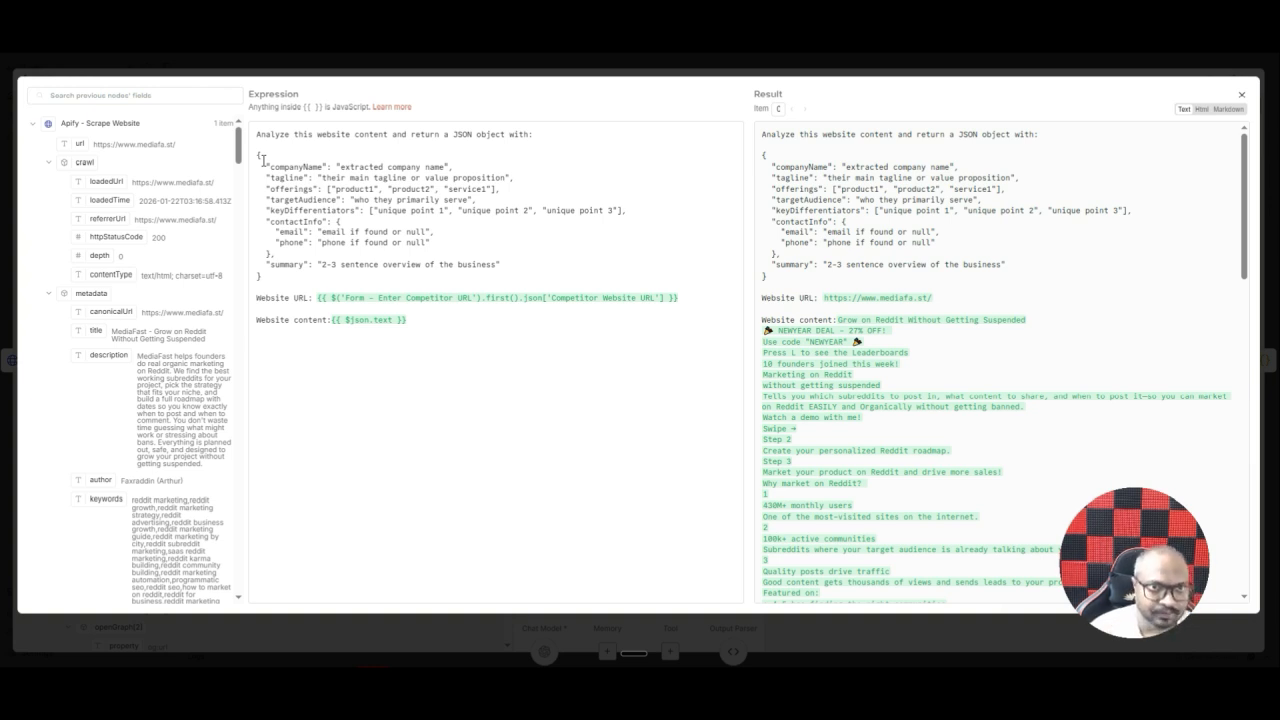
{"action": "left_click", "coordinate": [594, 56]}
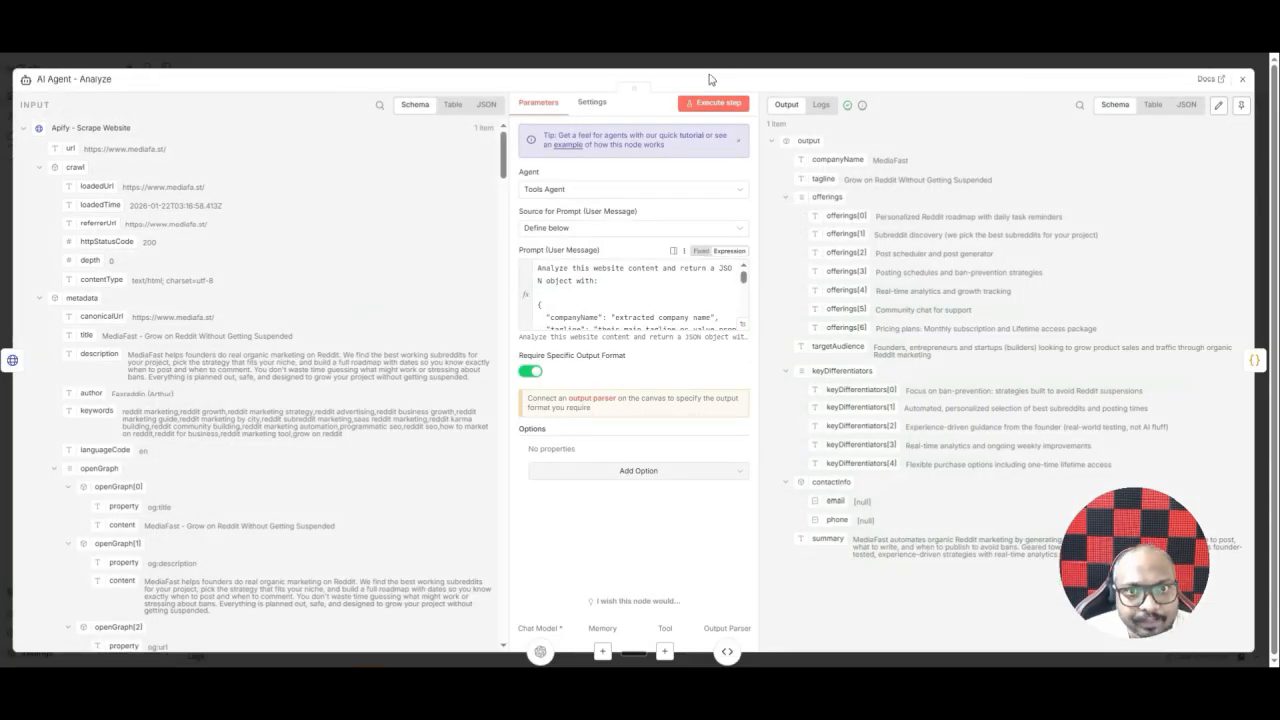
{"action": "left_click", "coordinate": [733, 62]}
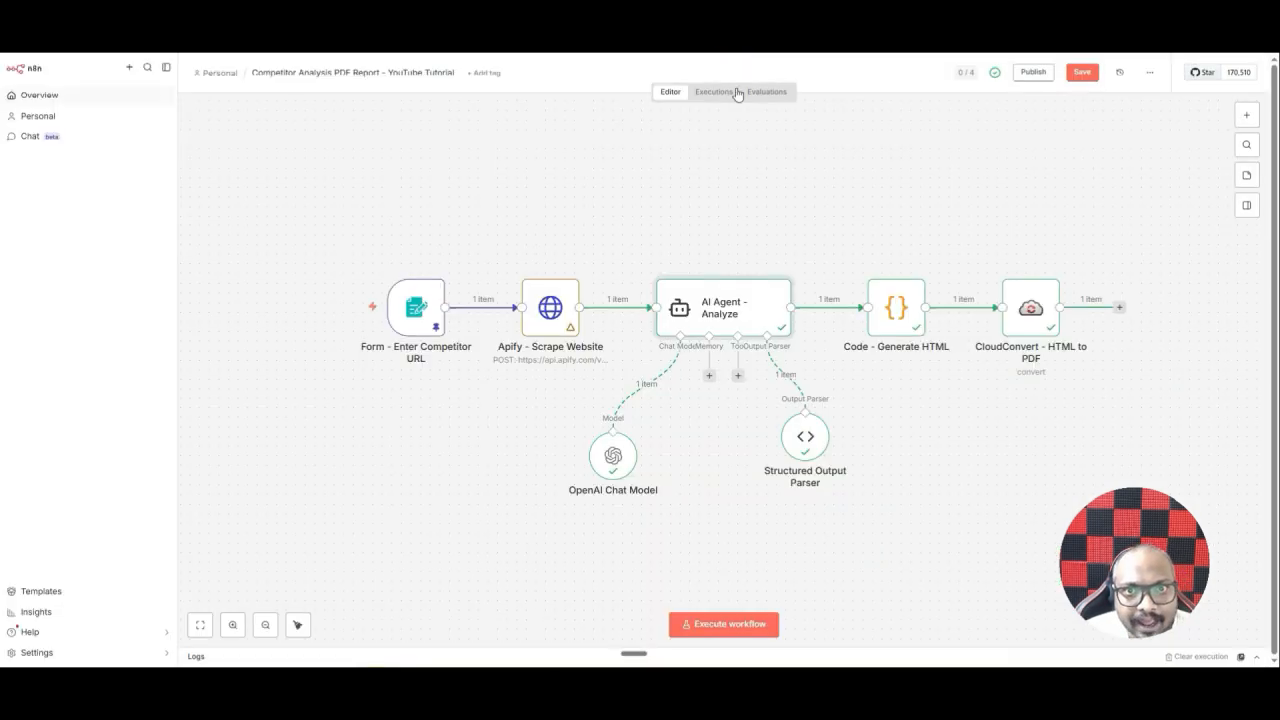
Review the Structured Output Parser's JSON schema and the Require Specific Output Format setting of the AI Agent - Analyze node
{"action": "double_click", "coordinate": [801, 443]}
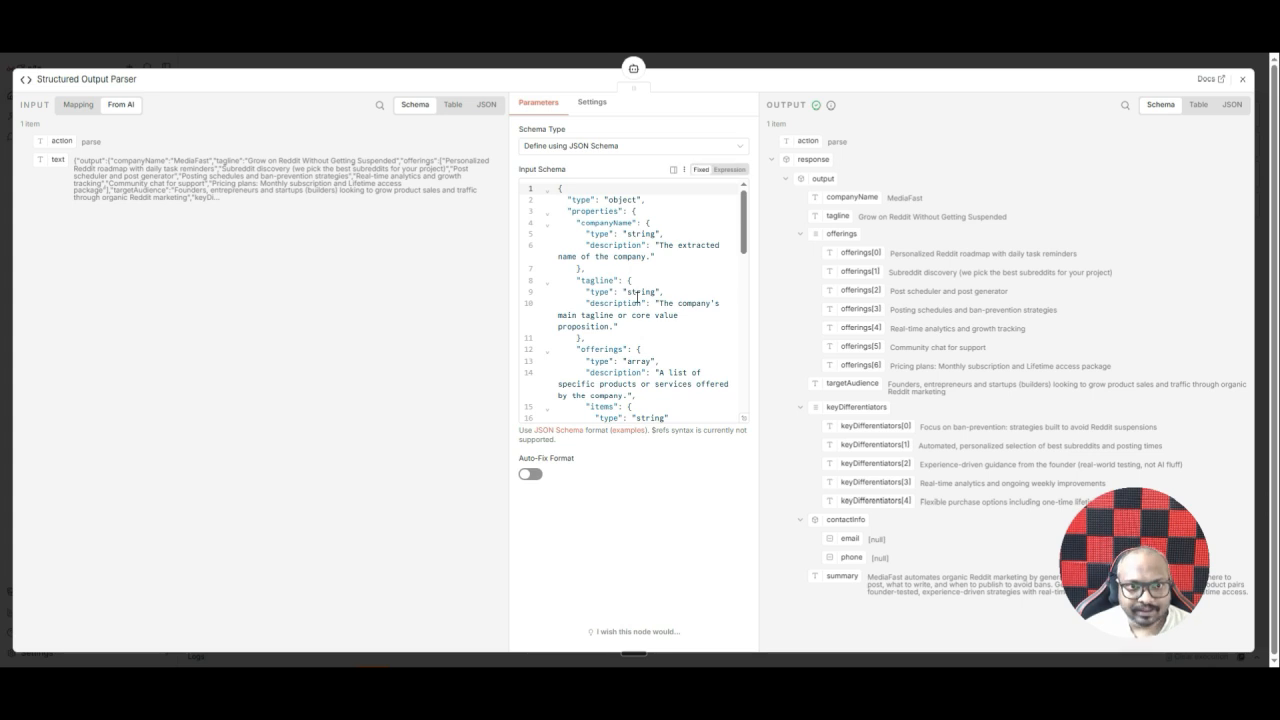
{"action": "scroll", "coordinate": [634, 298], "scroll_direction": "down", "scroll_amount": 5}
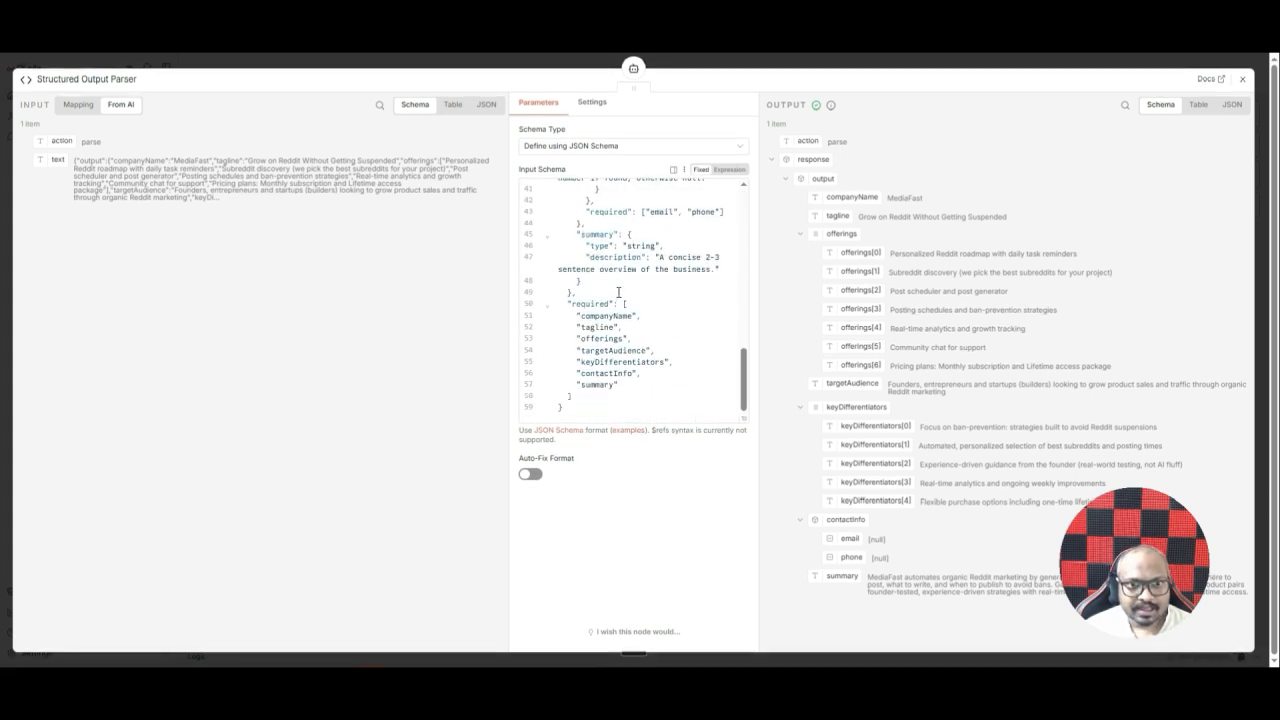
{"action": "scroll", "coordinate": [634, 300], "scroll_direction": "up", "scroll_amount": 8}
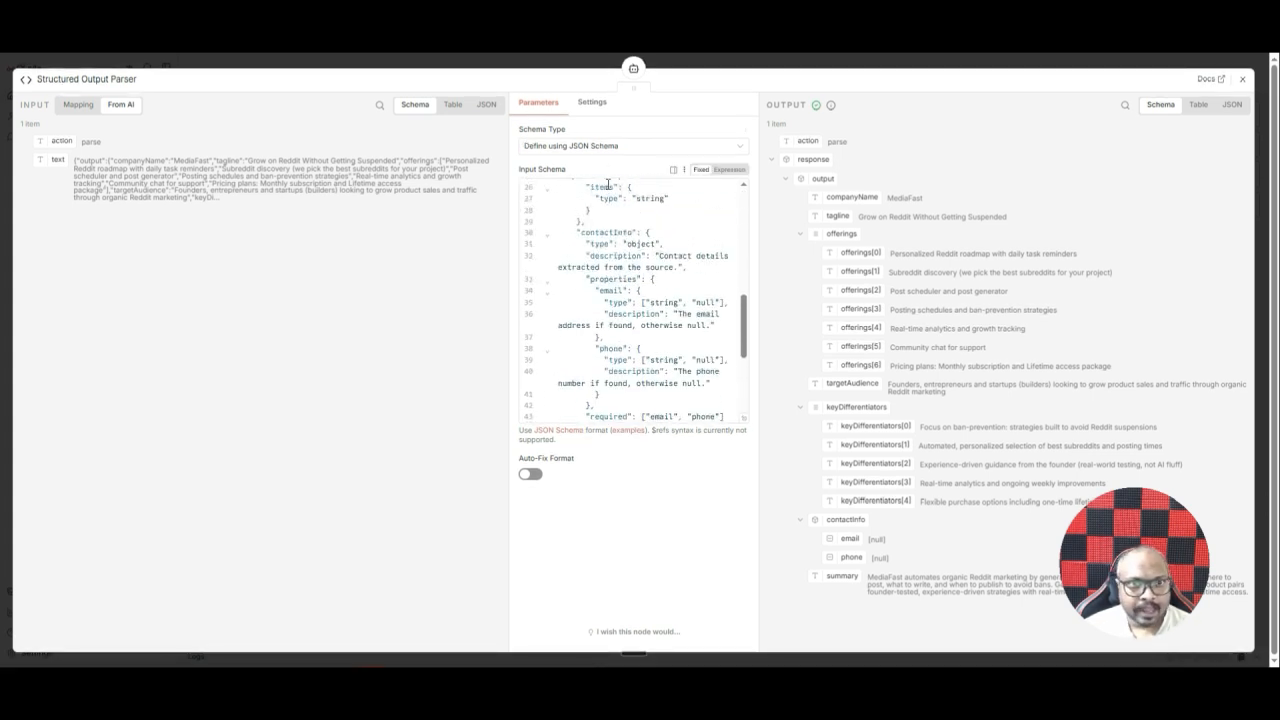
{"action": "left_click", "coordinate": [697, 70]}
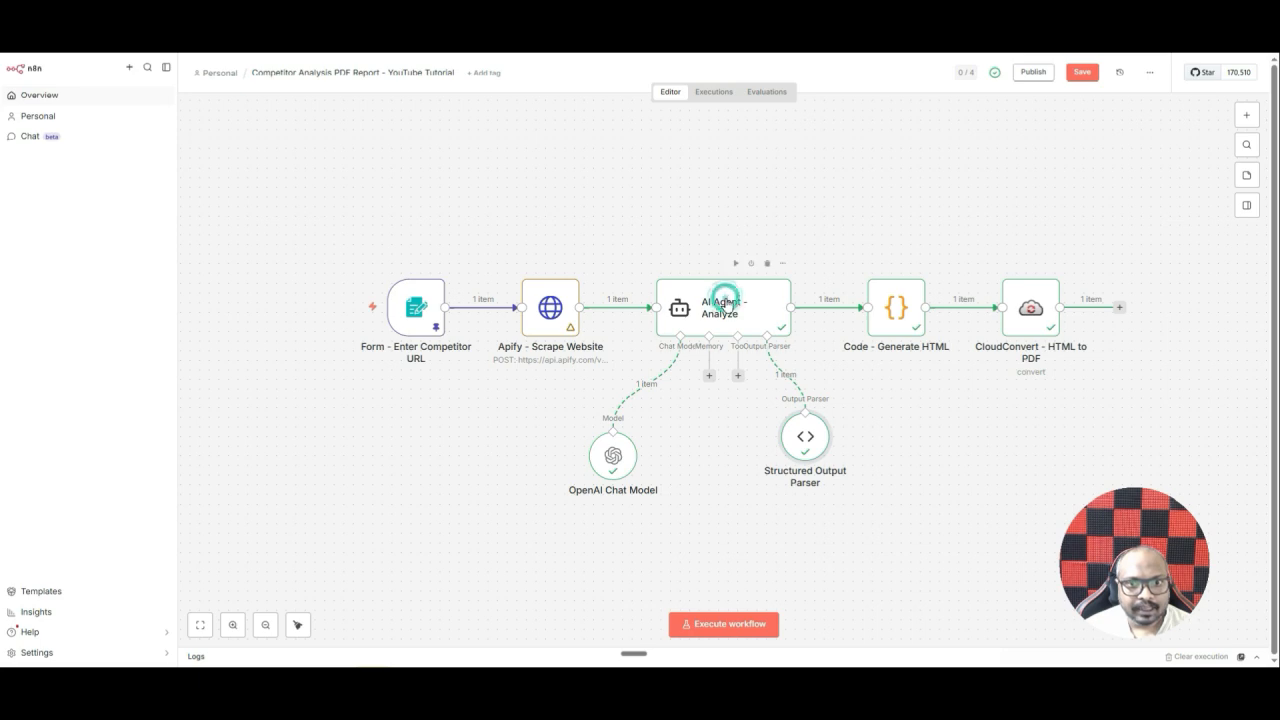
{"action": "double_click", "coordinate": [727, 298]}
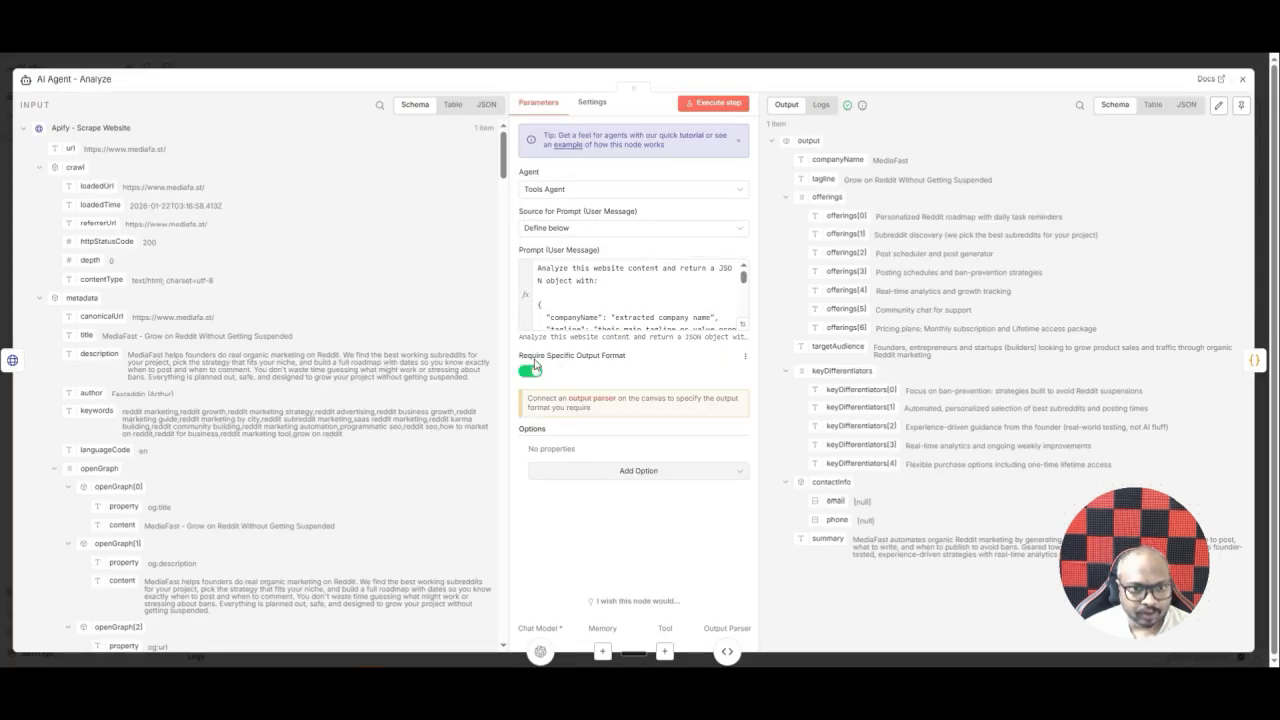
{"action": "left_click", "coordinate": [747, 63]}
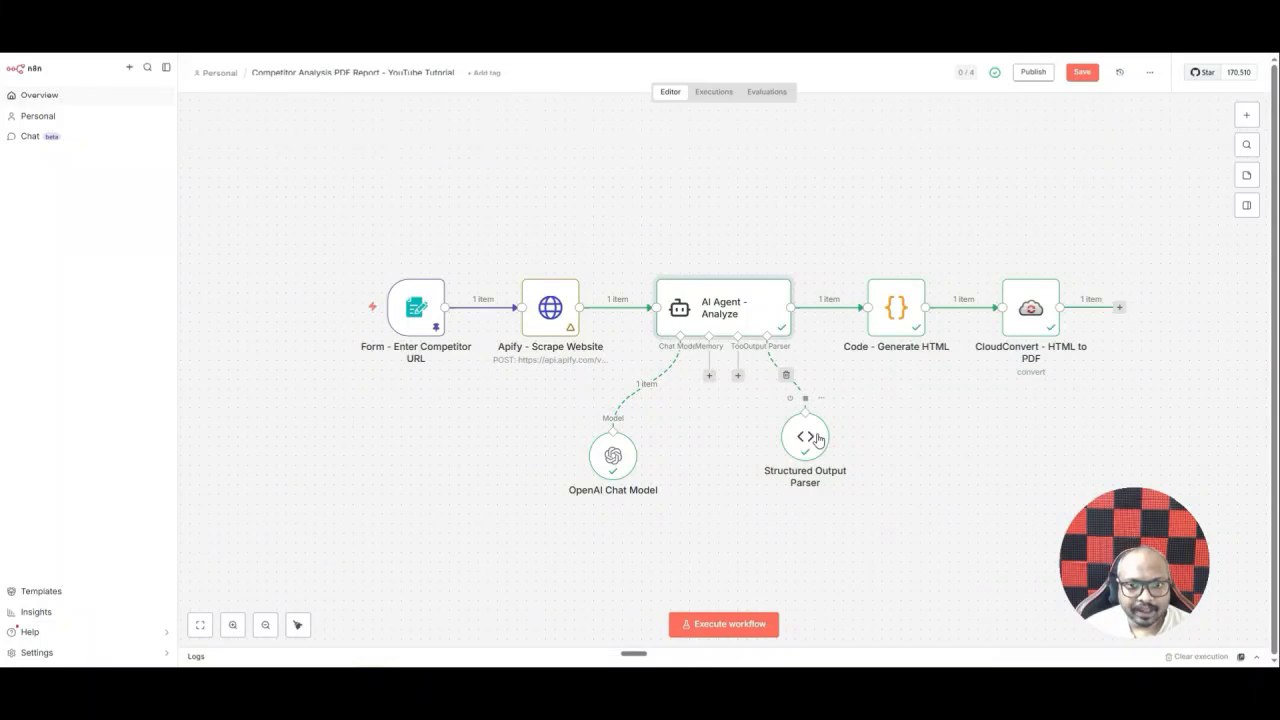
Move the Structured Output Parser node level with the OpenAI Chat Model, and review its input schema again
{"action": "left_click_drag", "start_coordinate": [817, 440], "coordinate": [807, 459]}
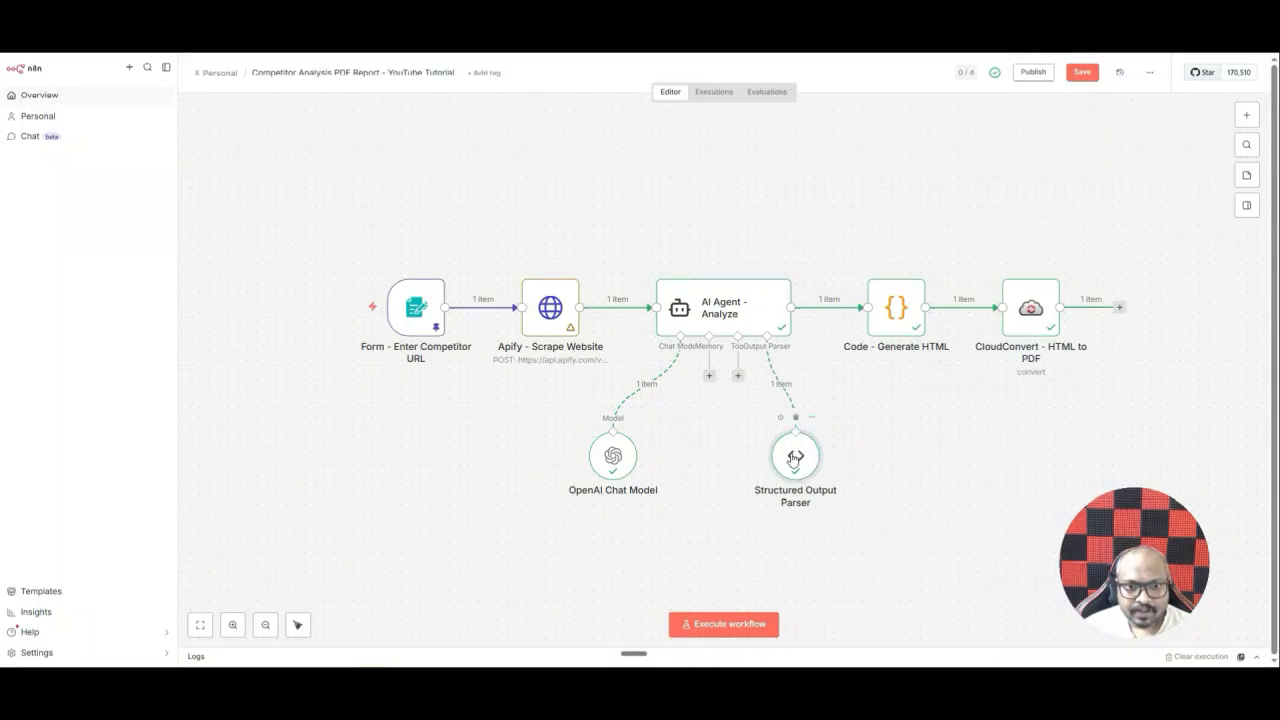
{"action": "double_click", "coordinate": [794, 458]}
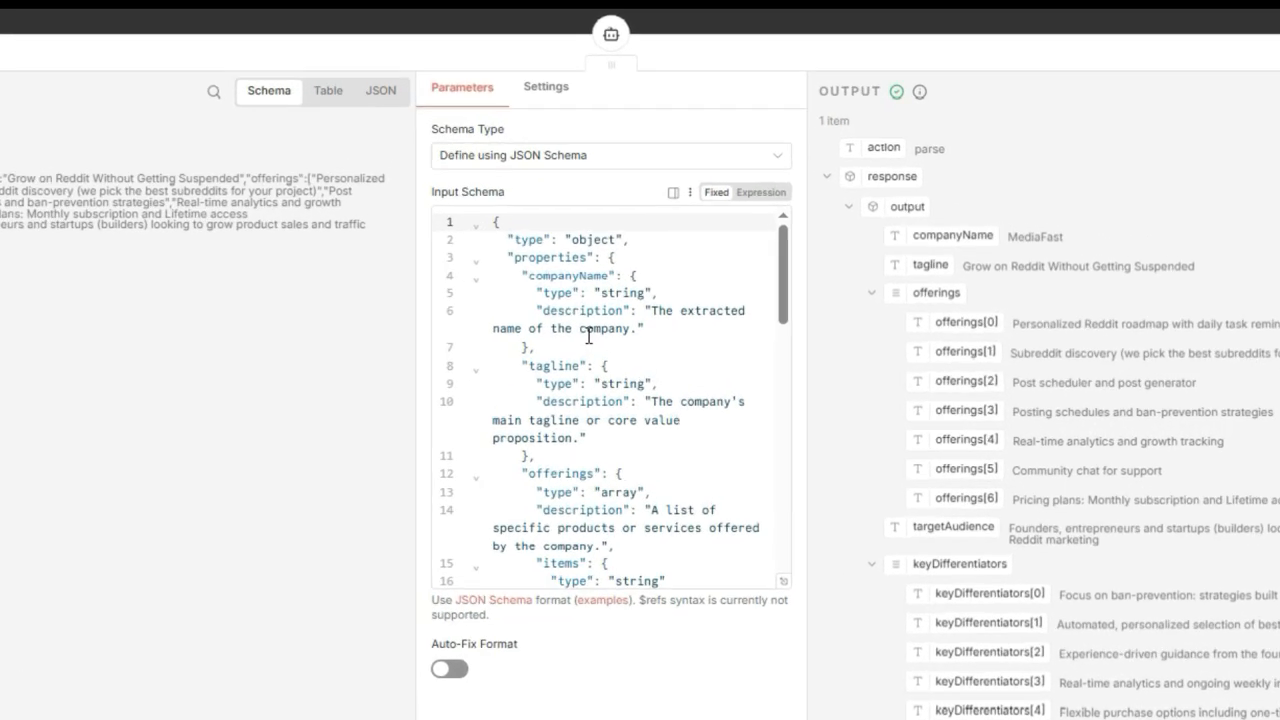
{"action": "scroll", "coordinate": [588, 336], "scroll_direction": "down", "scroll_amount": 5}
{"action": "scroll", "coordinate": [588, 350], "scroll_direction": "up", "scroll_amount": 5}
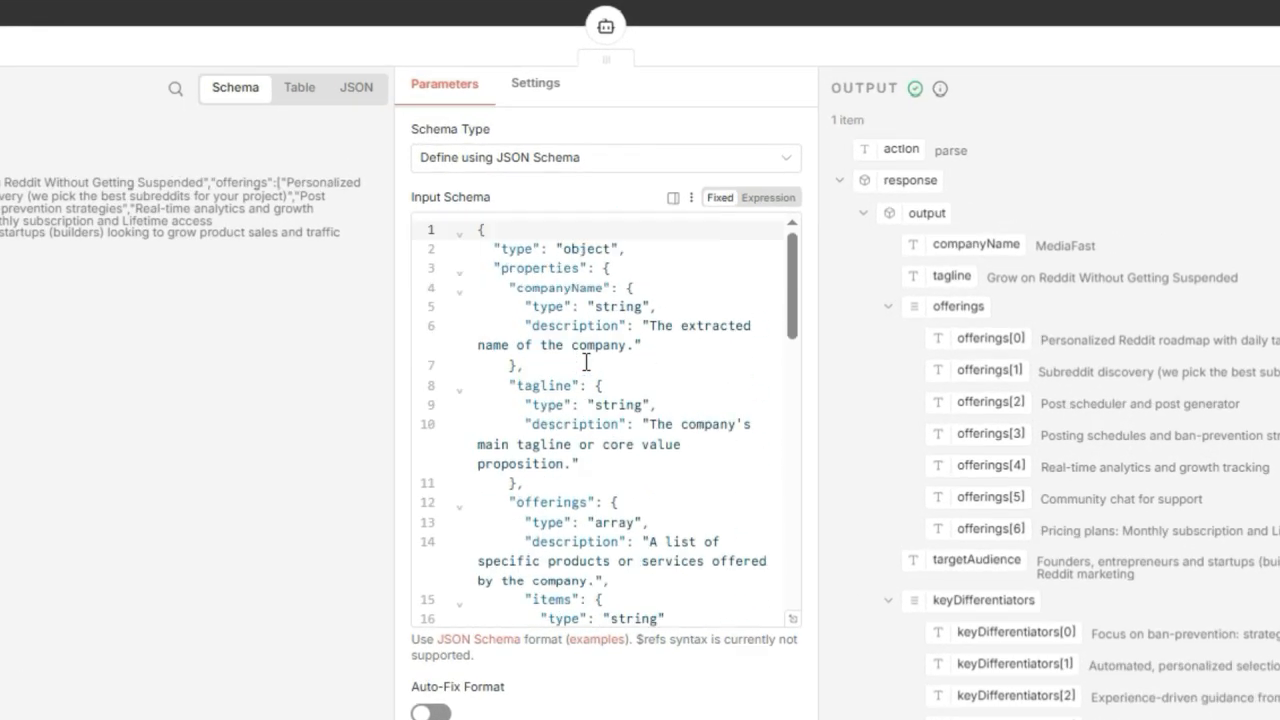
{"action": "left_click", "coordinate": [308, 18]}
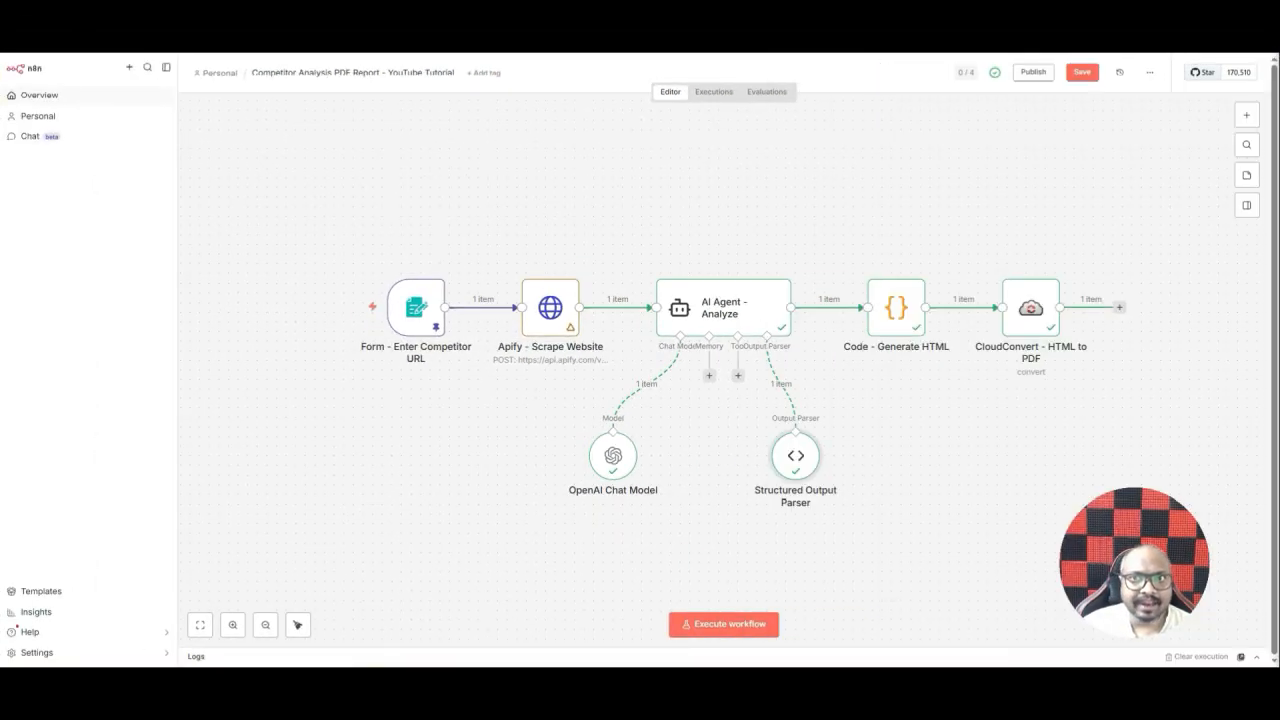
Switch to the Gemini conversation "n8n AI Node Structured Output Schema" and go back to its initial JSON schema prompt
{"action": "key", "text": "alt+Tab"}
{"action": "scroll", "coordinate": [969, 162], "scroll_direction": "up", "scroll_amount": 20}
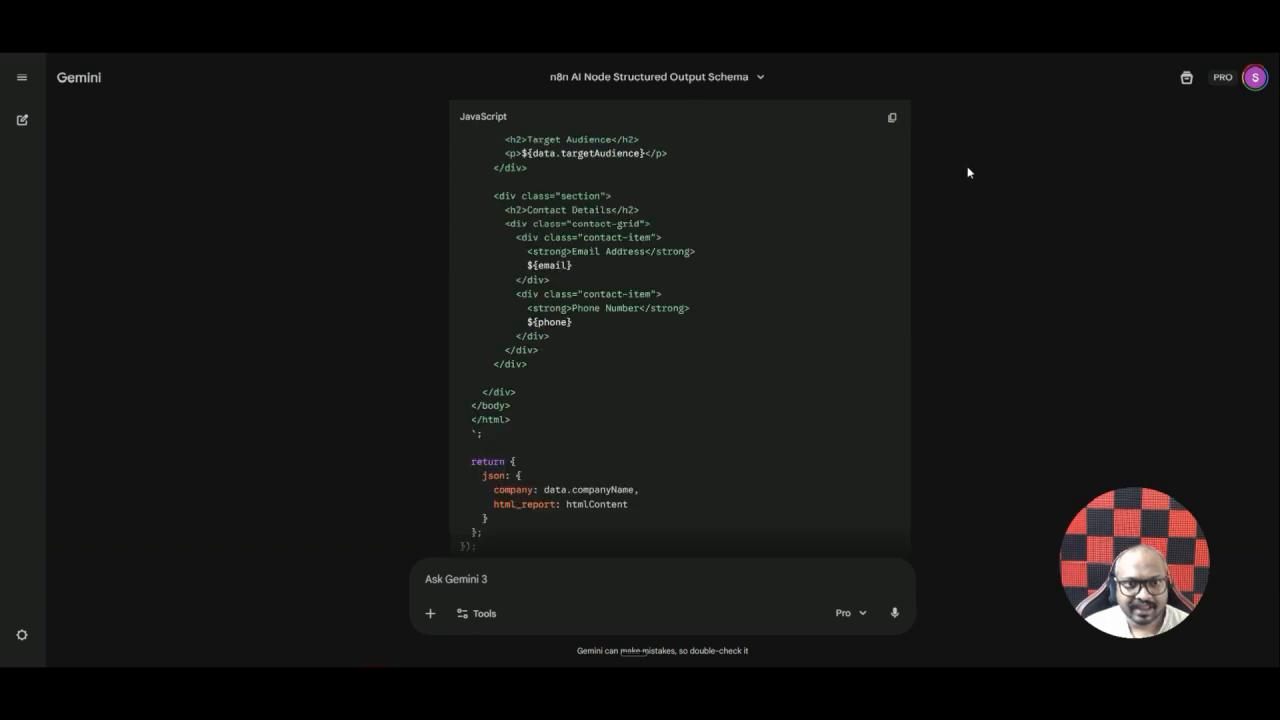
{"action": "scroll", "coordinate": [968, 161], "scroll_direction": "up", "scroll_amount": 15}
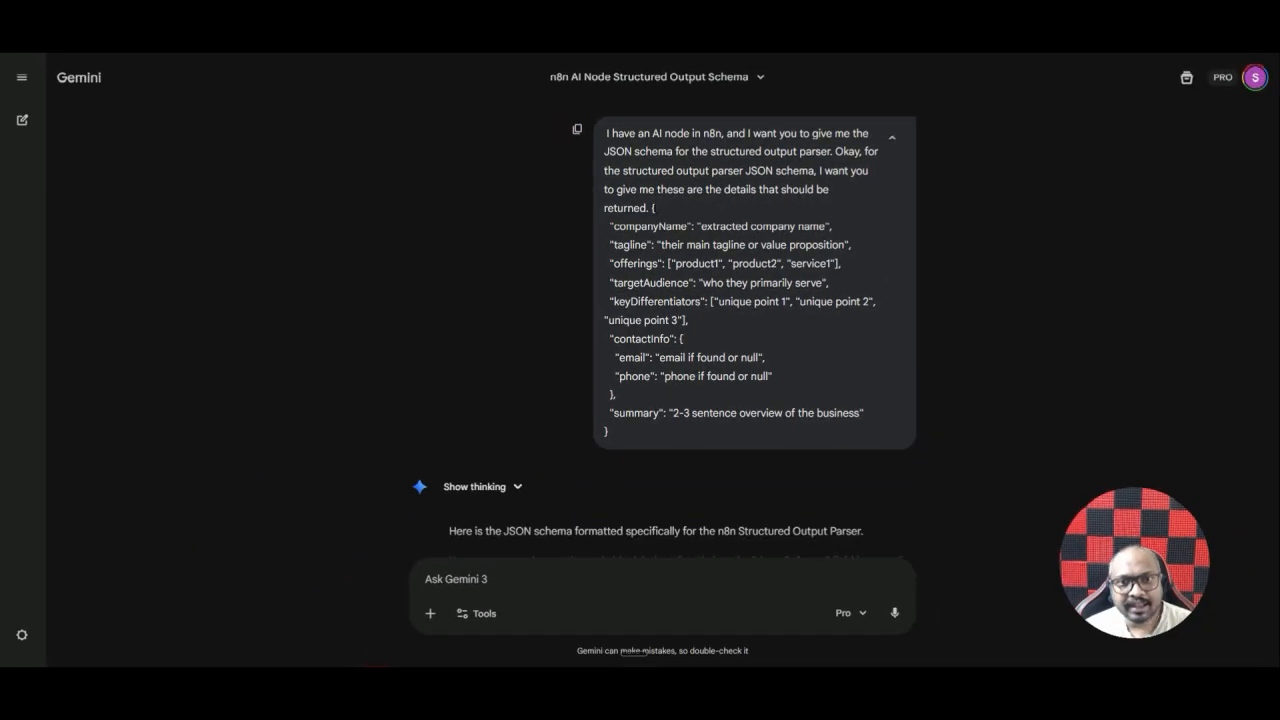
Highlight the requested JSON fields in the initial Gemini prompt and review the complete JSON schema generated from them
{"action": "left_click_drag", "start_coordinate": [652, 208], "coordinate": [816, 433]}
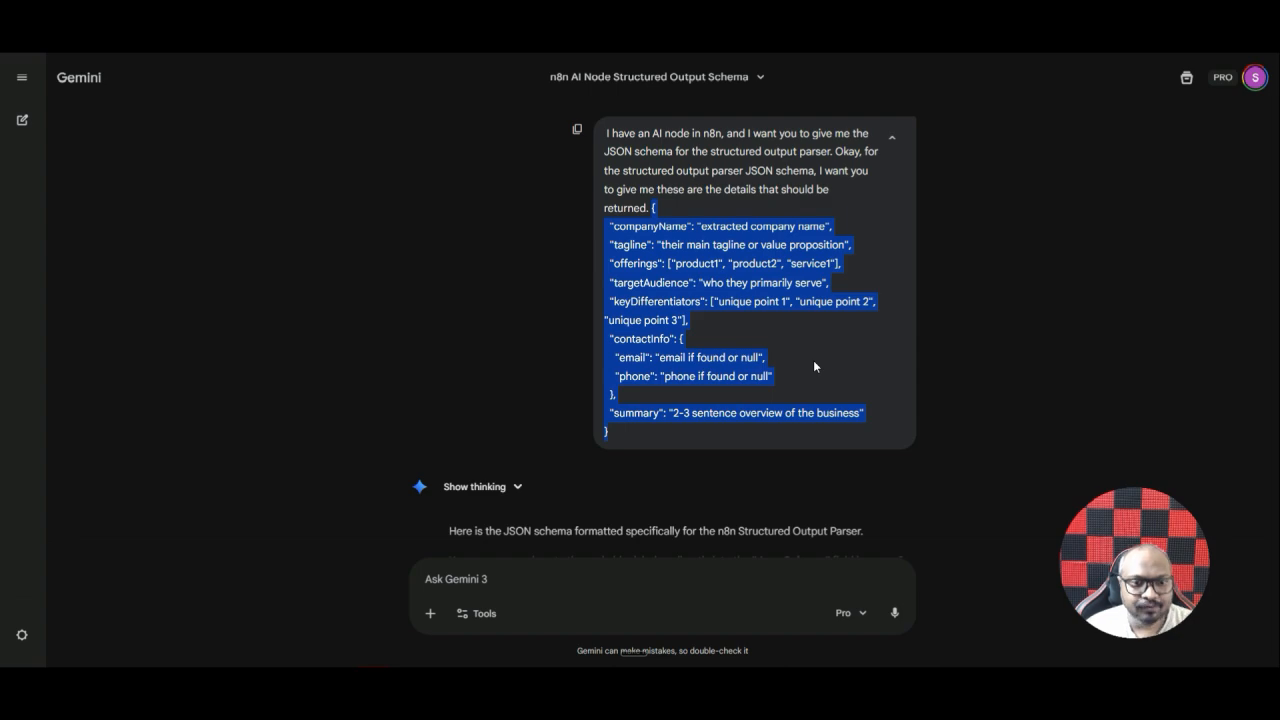
{"action": "scroll", "coordinate": [640, 277], "scroll_direction": "down", "scroll_amount": 5}
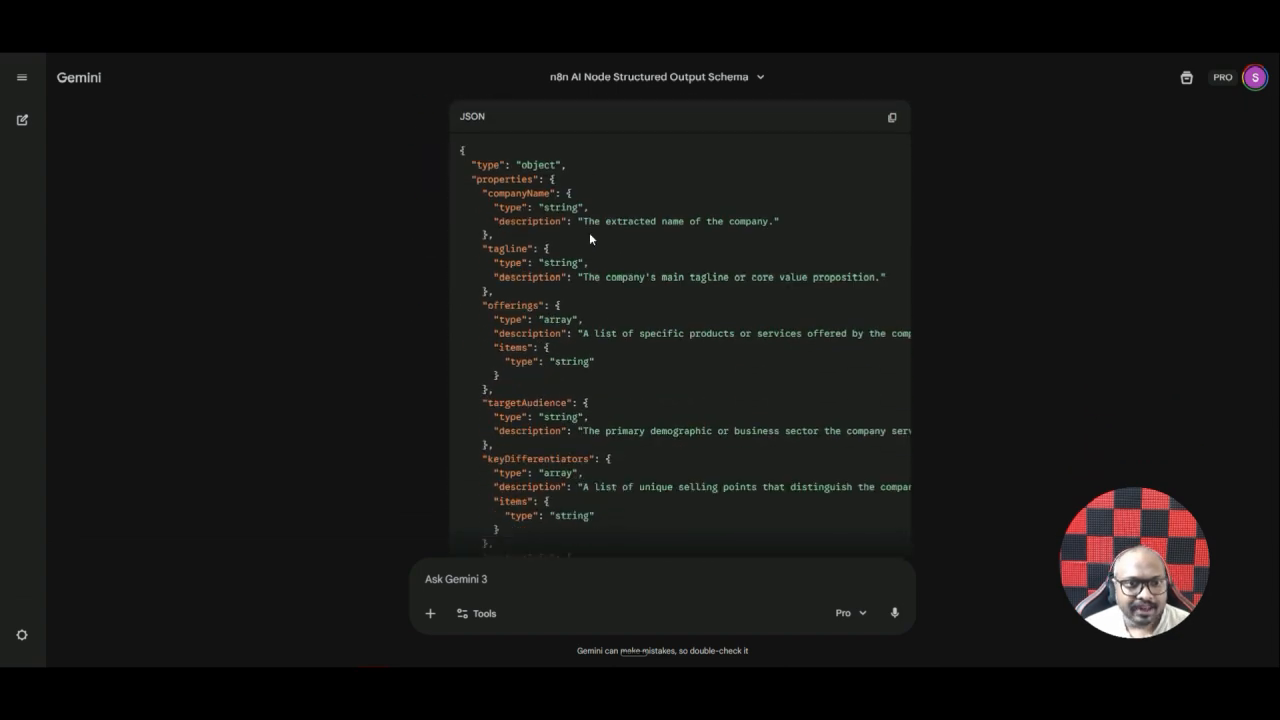
{"action": "scroll", "coordinate": [589, 237], "scroll_direction": "up", "scroll_amount": 3}
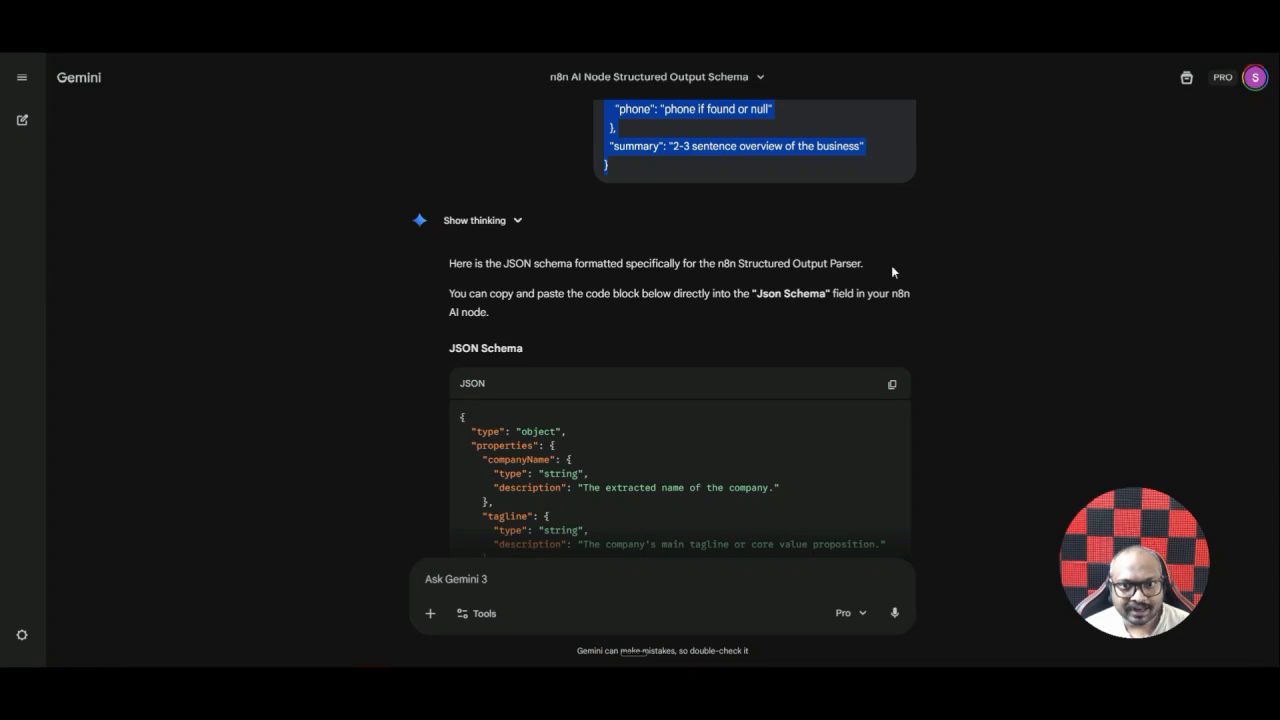
{"action": "scroll", "coordinate": [839, 253], "scroll_direction": "down", "scroll_amount": 10}
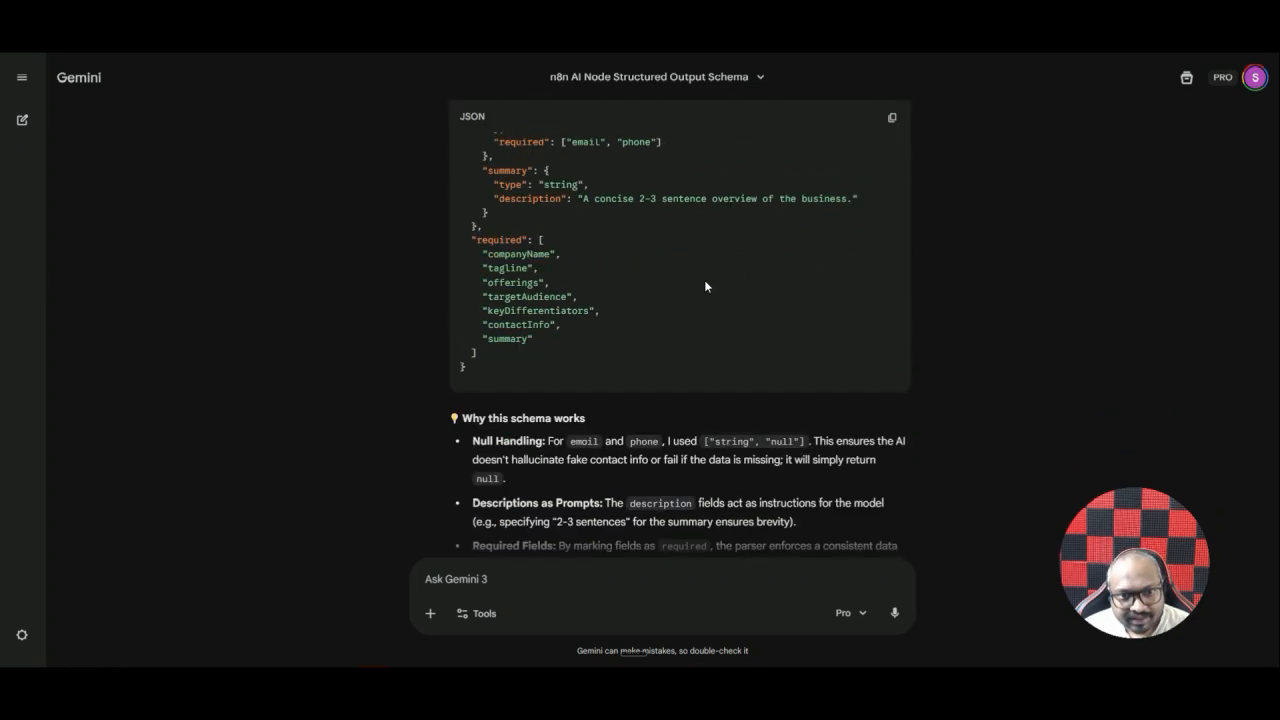
{"action": "scroll", "coordinate": [703, 286], "scroll_direction": "up", "scroll_amount": 7}
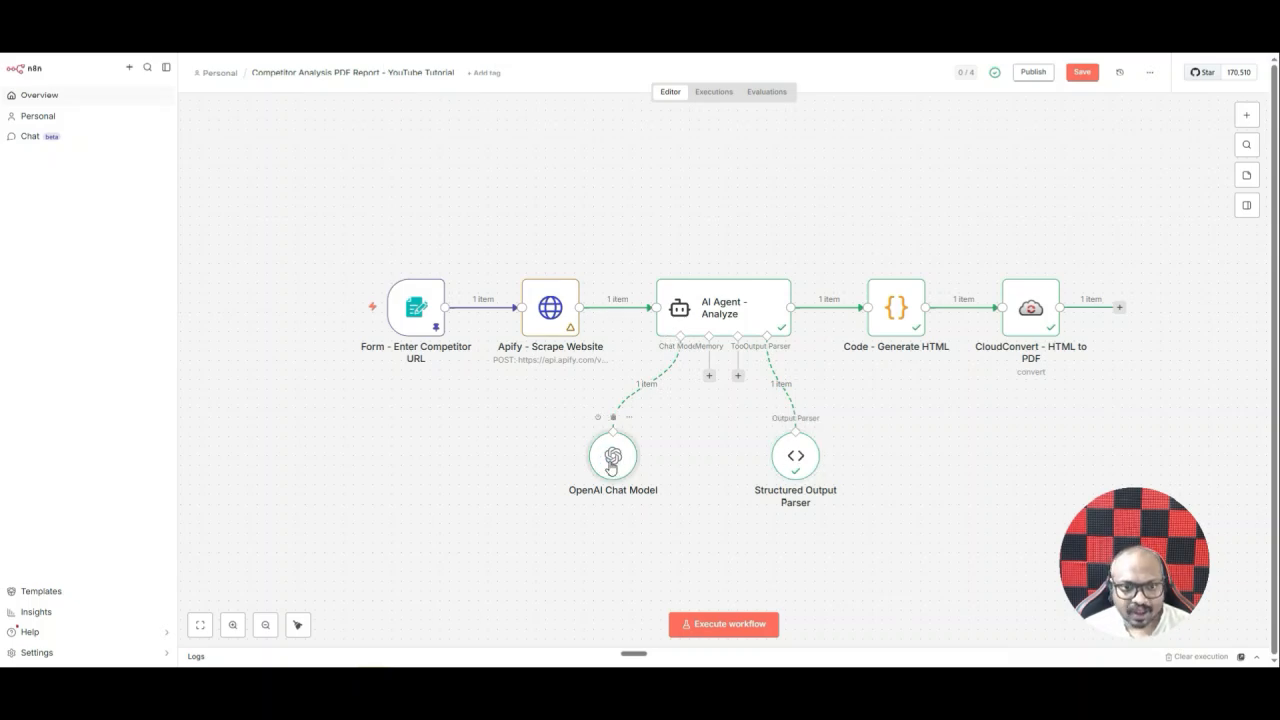
Switch to n8n and inspect the OpenAI Chat Model node's credential choices and its selected OpenRouter credential
{"action": "double_click", "coordinate": [612, 456]}
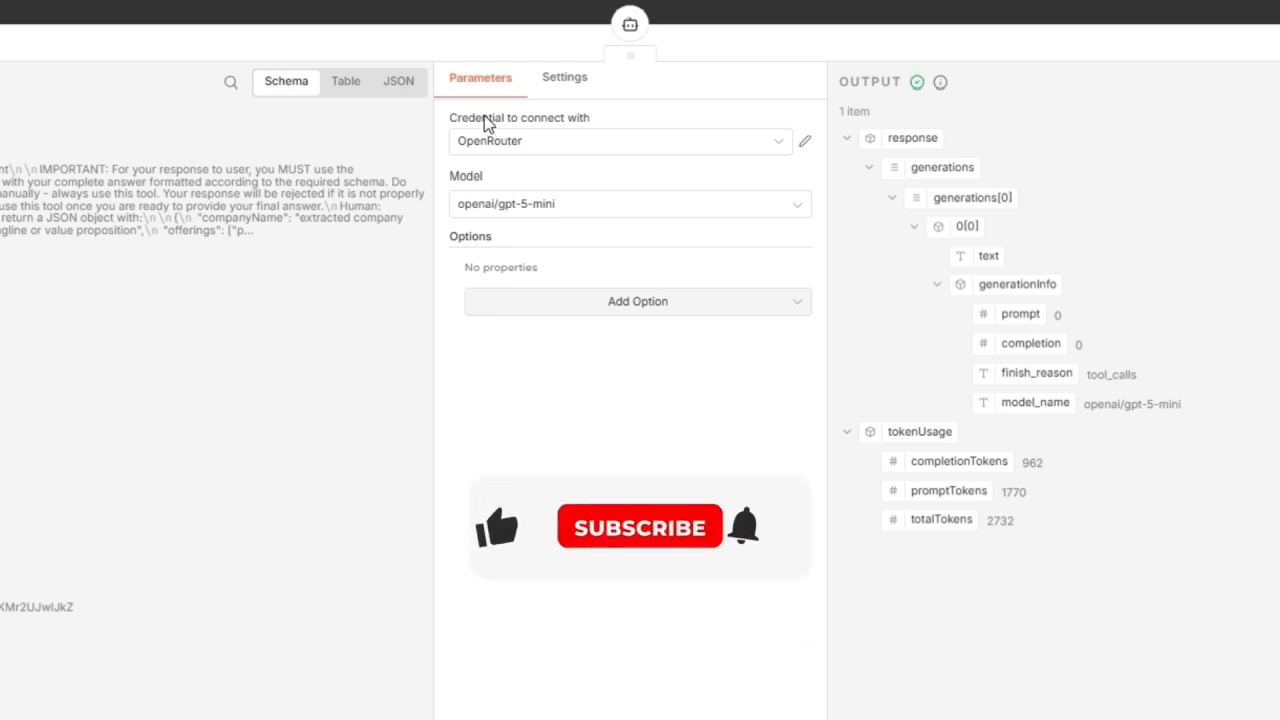
{"action": "left_click", "coordinate": [590, 138]}
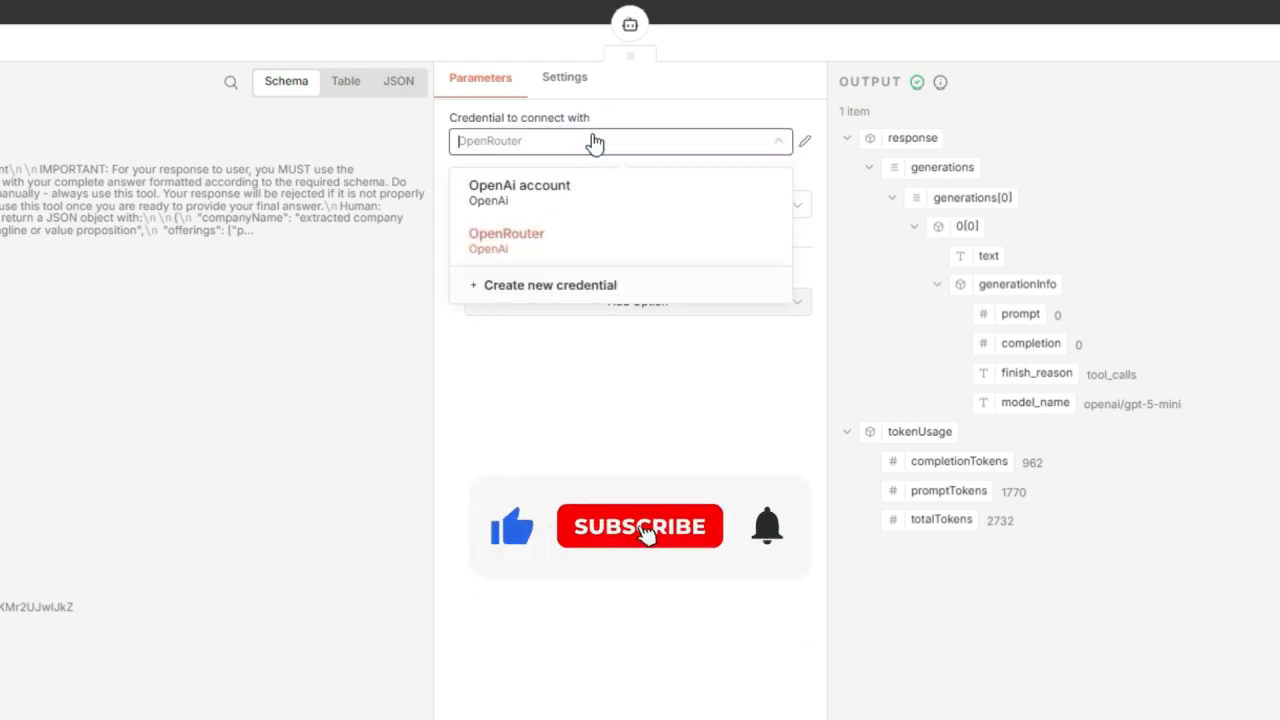
{"action": "left_click", "coordinate": [510, 118]}
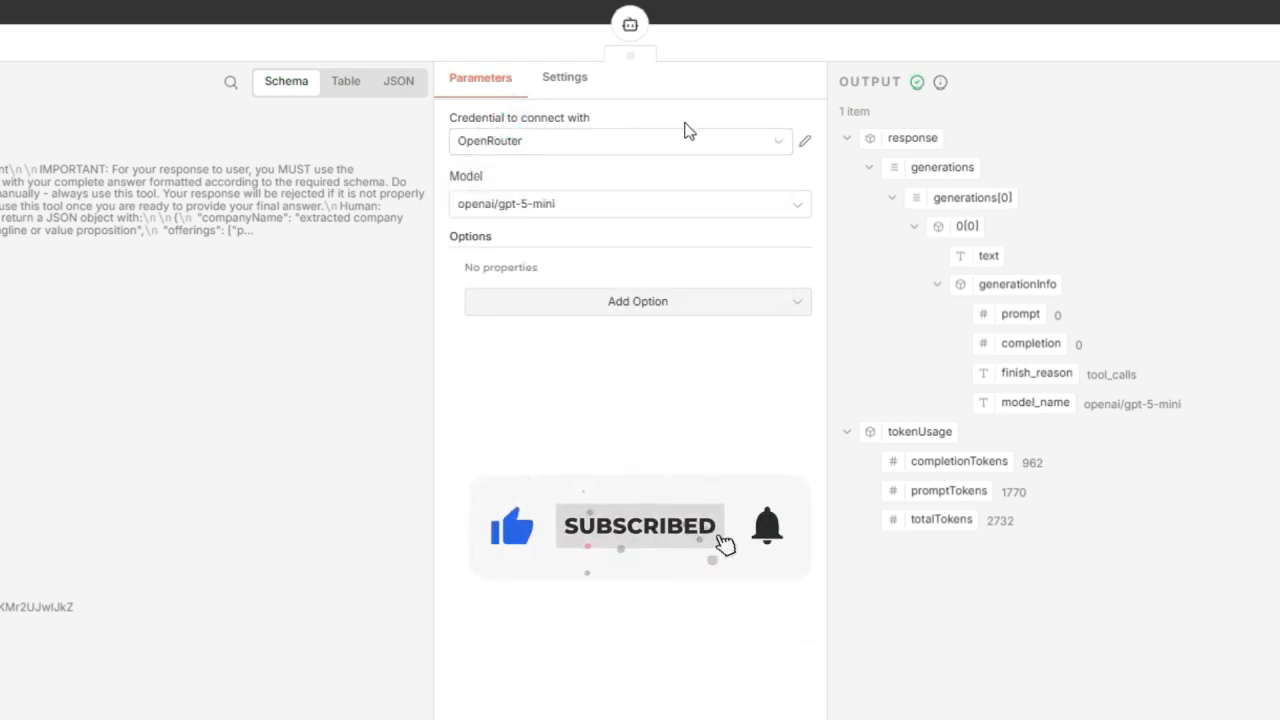
{"action": "left_click", "coordinate": [805, 141]}
{"action": "left_click", "coordinate": [452, 60]}
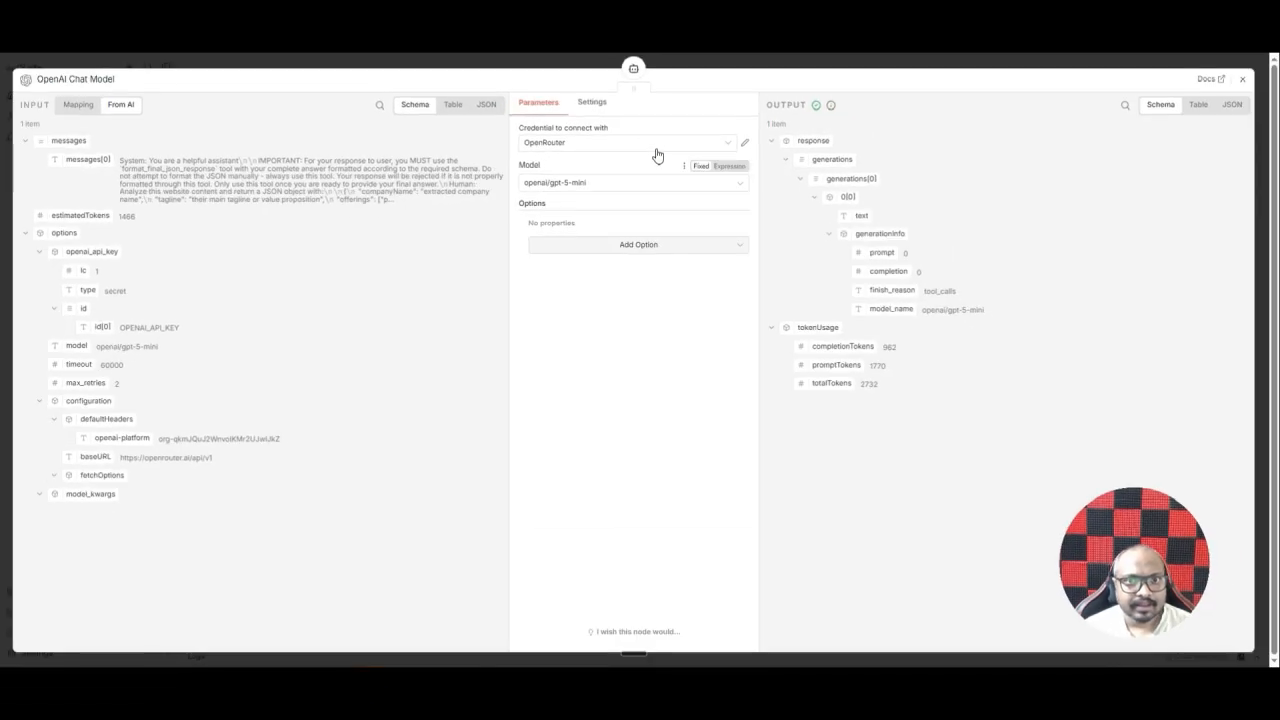
Start a new OpenAI credential for the chat model, open its n8n Docs page and read the Using API key instructions
{"action": "left_click", "coordinate": [668, 142]}
{"action": "left_click", "coordinate": [606, 235]}
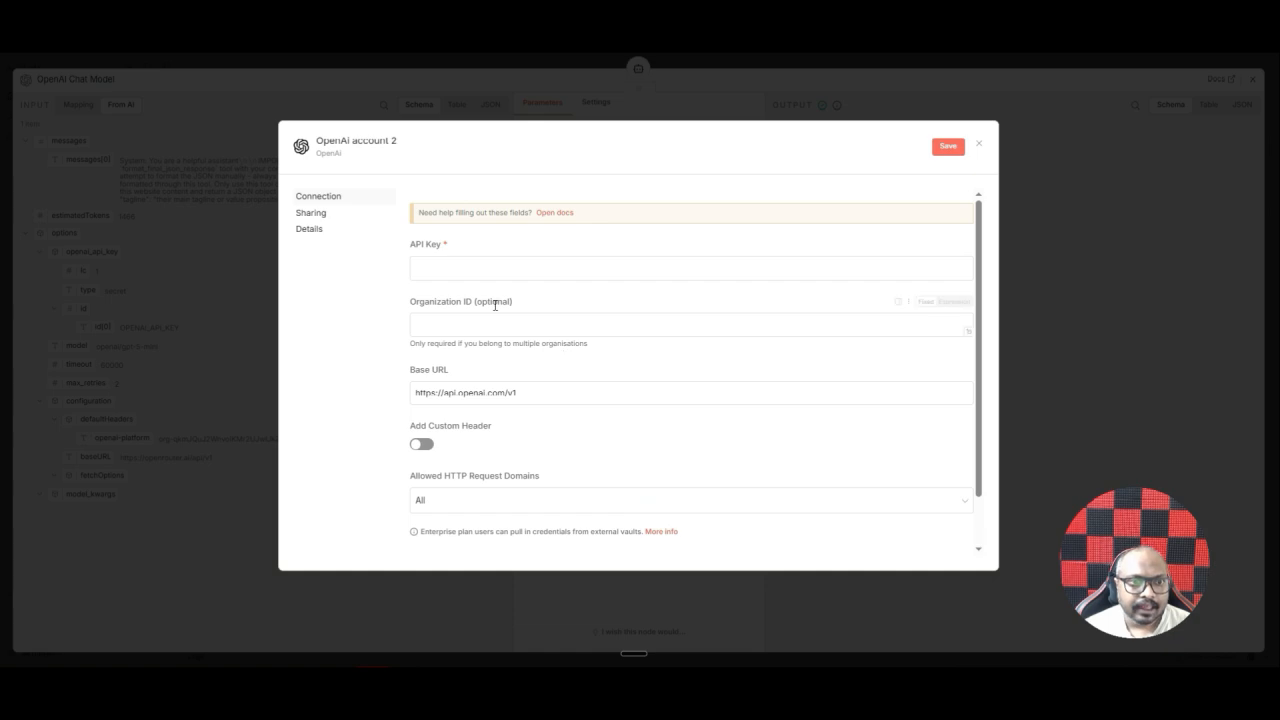
{"action": "left_click", "coordinate": [548, 218]}
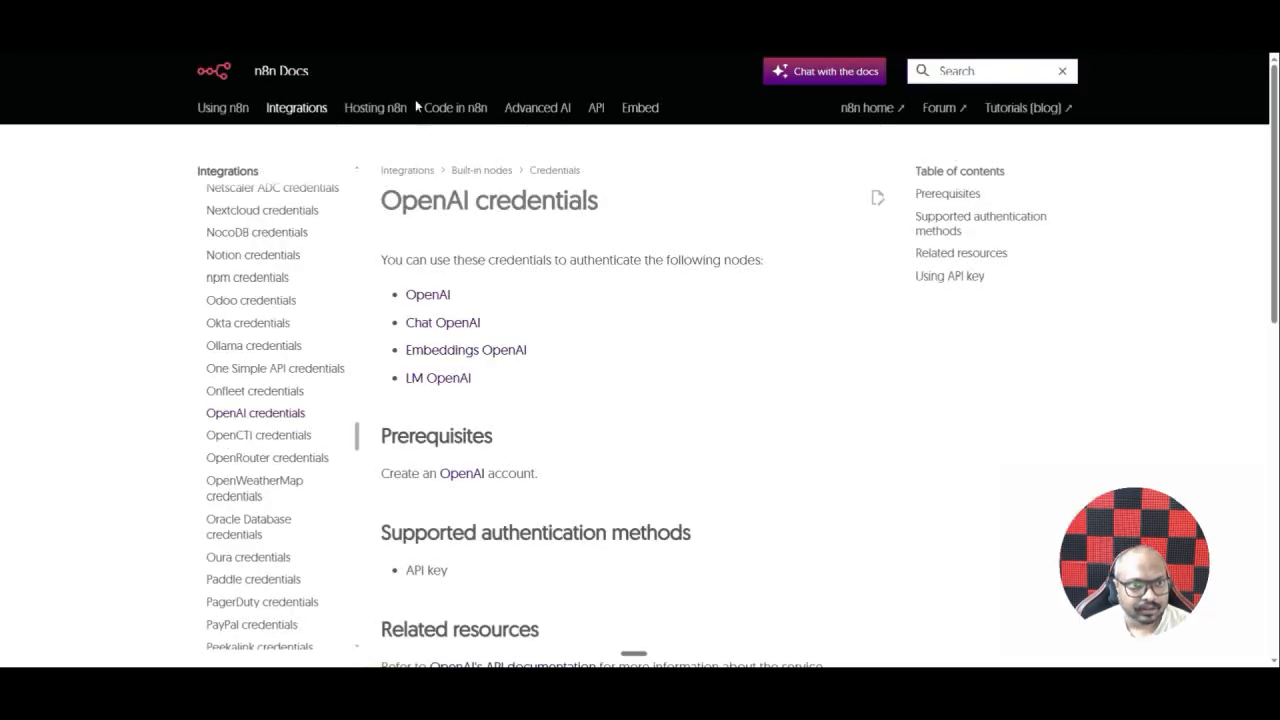
{"action": "scroll", "coordinate": [501, 219], "scroll_direction": "down", "scroll_amount": 7}
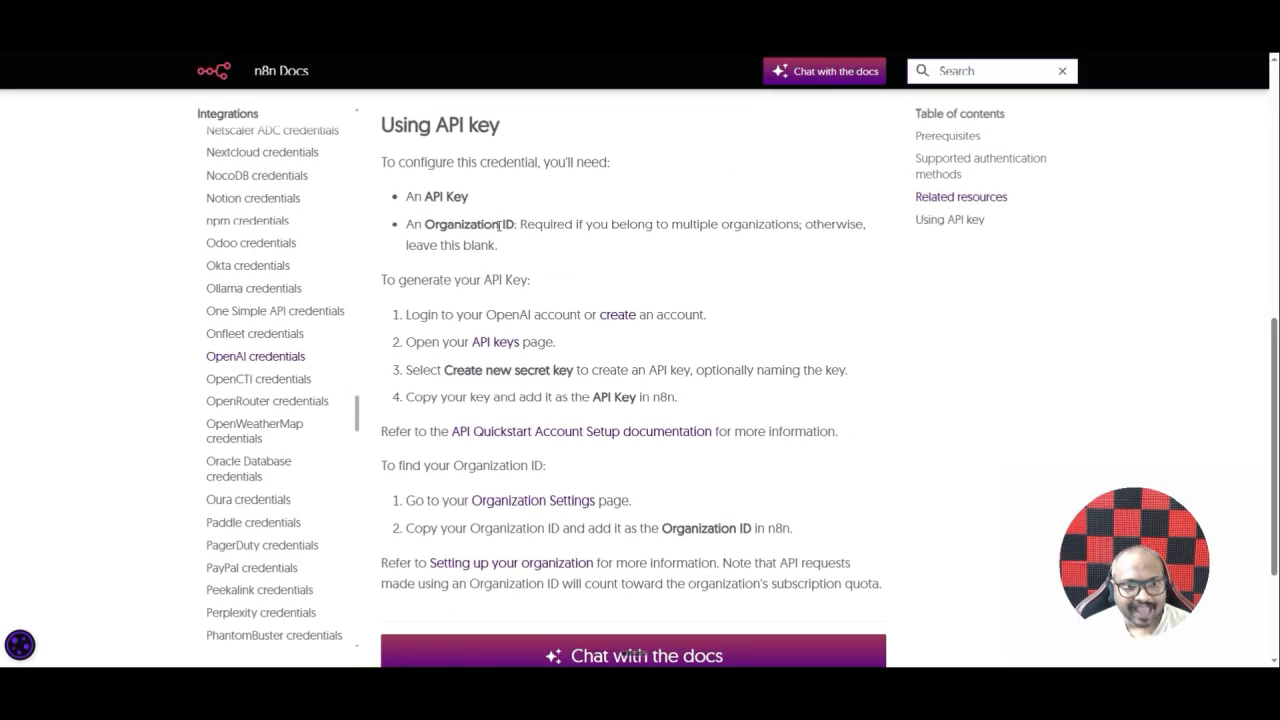
{"action": "scroll", "coordinate": [505, 240], "scroll_direction": "up", "scroll_amount": 3}
{"action": "scroll", "coordinate": [505, 243], "scroll_direction": "down", "scroll_amount": 3}
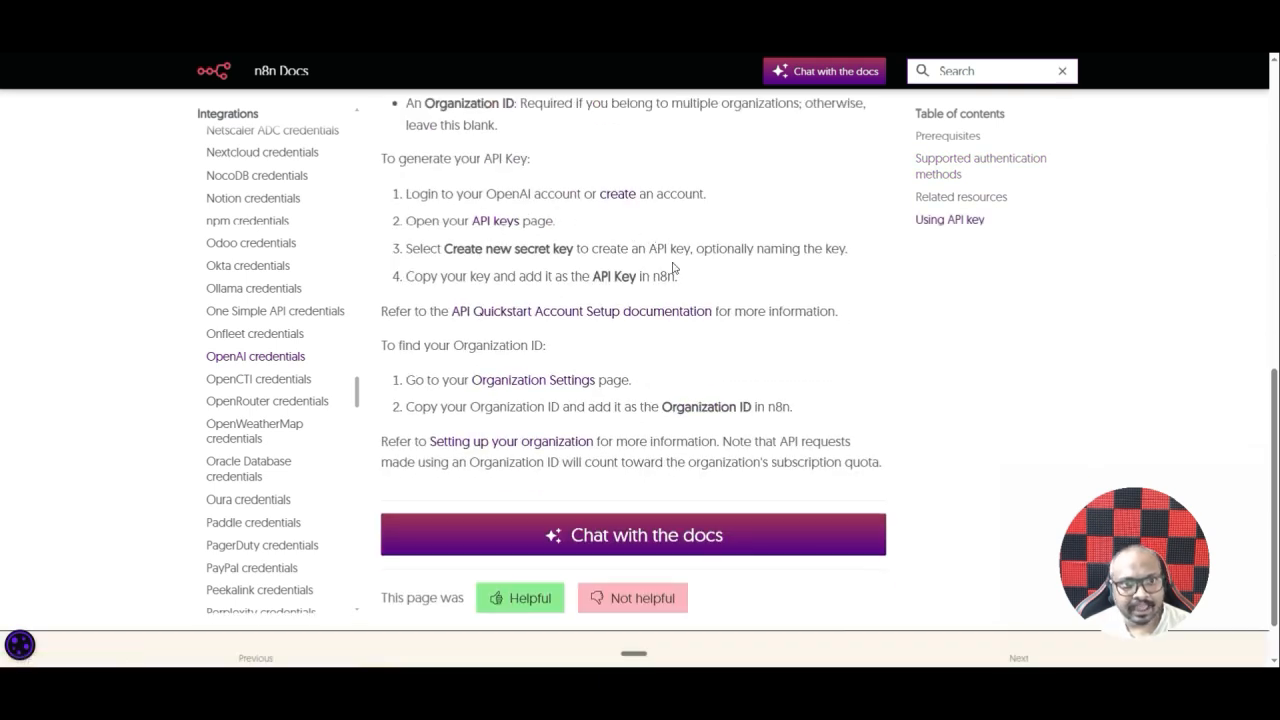
{"action": "scroll", "coordinate": [442, 177], "scroll_direction": "up", "scroll_amount": 1}
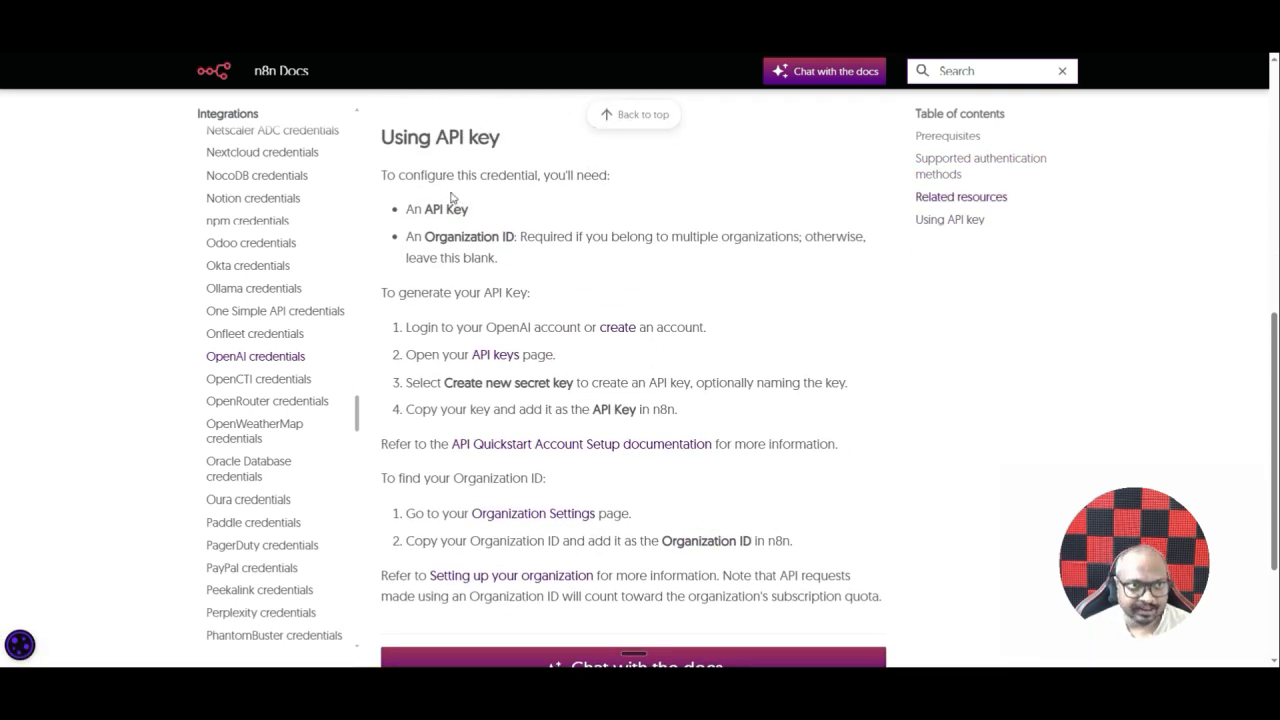
{"action": "scroll", "coordinate": [450, 197], "scroll_direction": "up", "scroll_amount": 1}
Go to the OpenRouter website, collapse the chat sidebar and open the account's Credits page
{"action": "key", "text": "ctrl+l"}
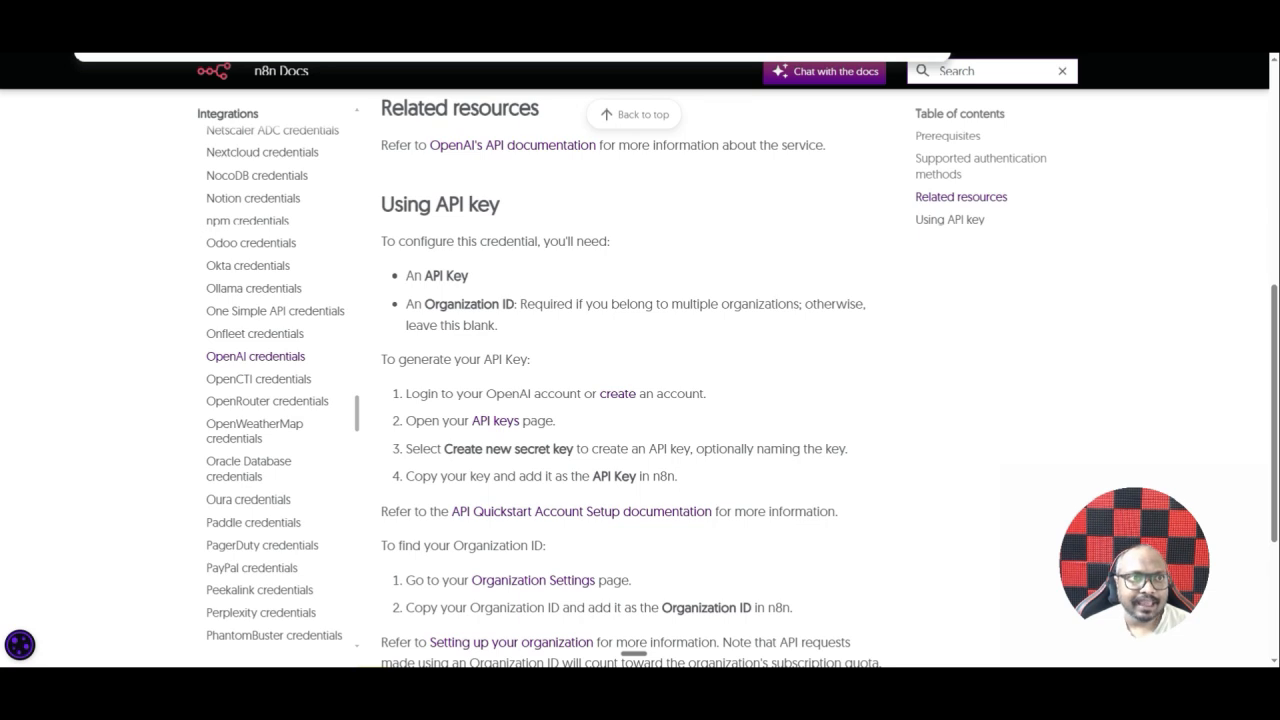
{"action": "scroll", "coordinate": [501, 167], "scroll_direction": "up", "scroll_amount": 3}
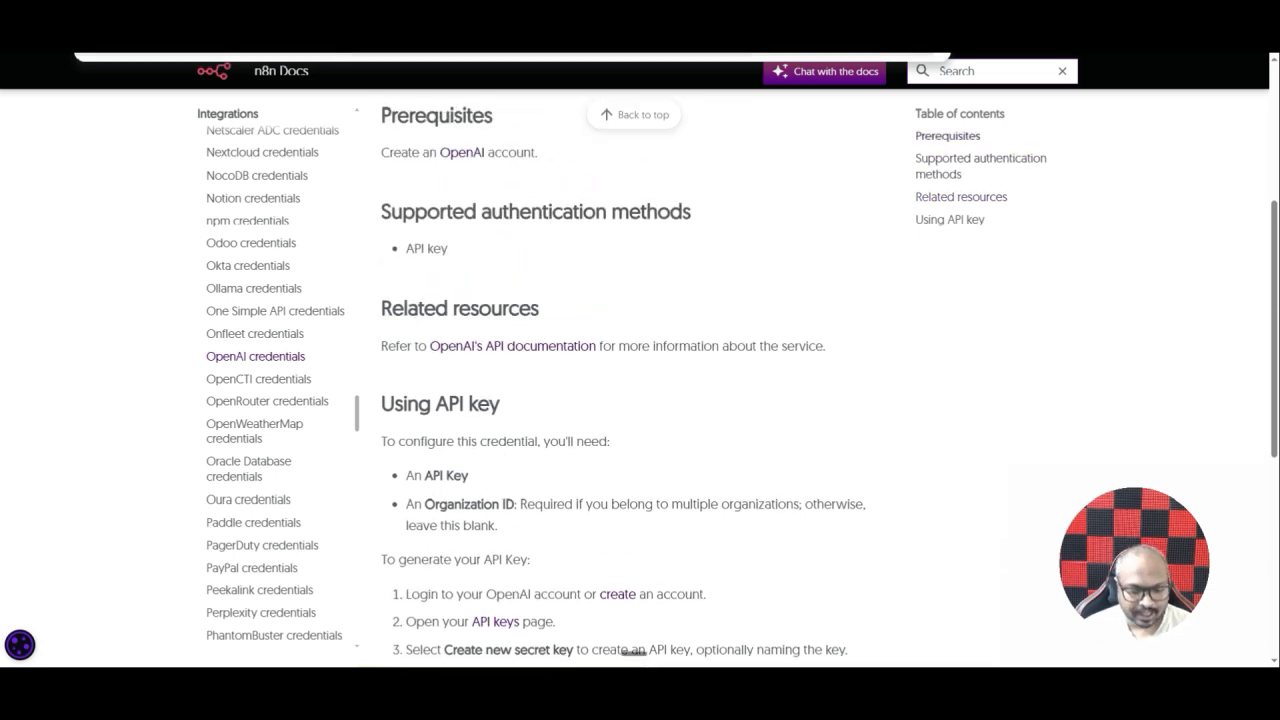
{"action": "type", "text": "openr"}
{"action": "key", "text": "Return"}
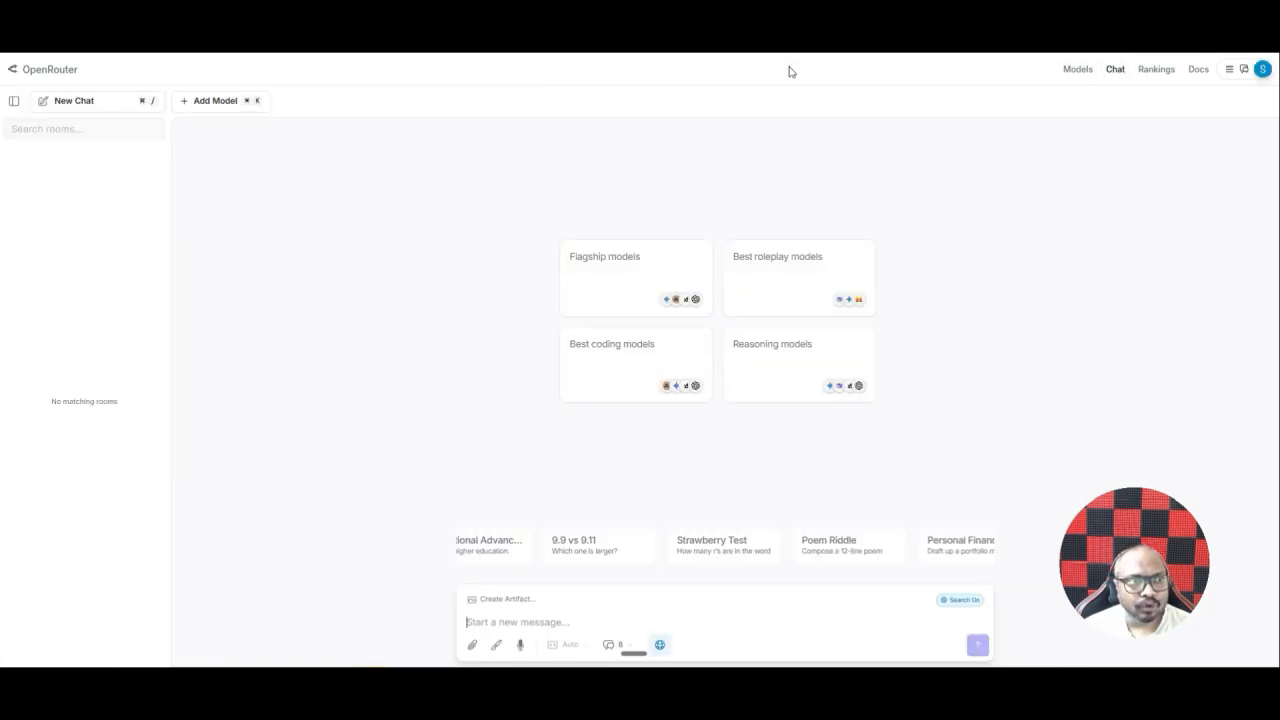
{"action": "left_click", "coordinate": [15, 100]}
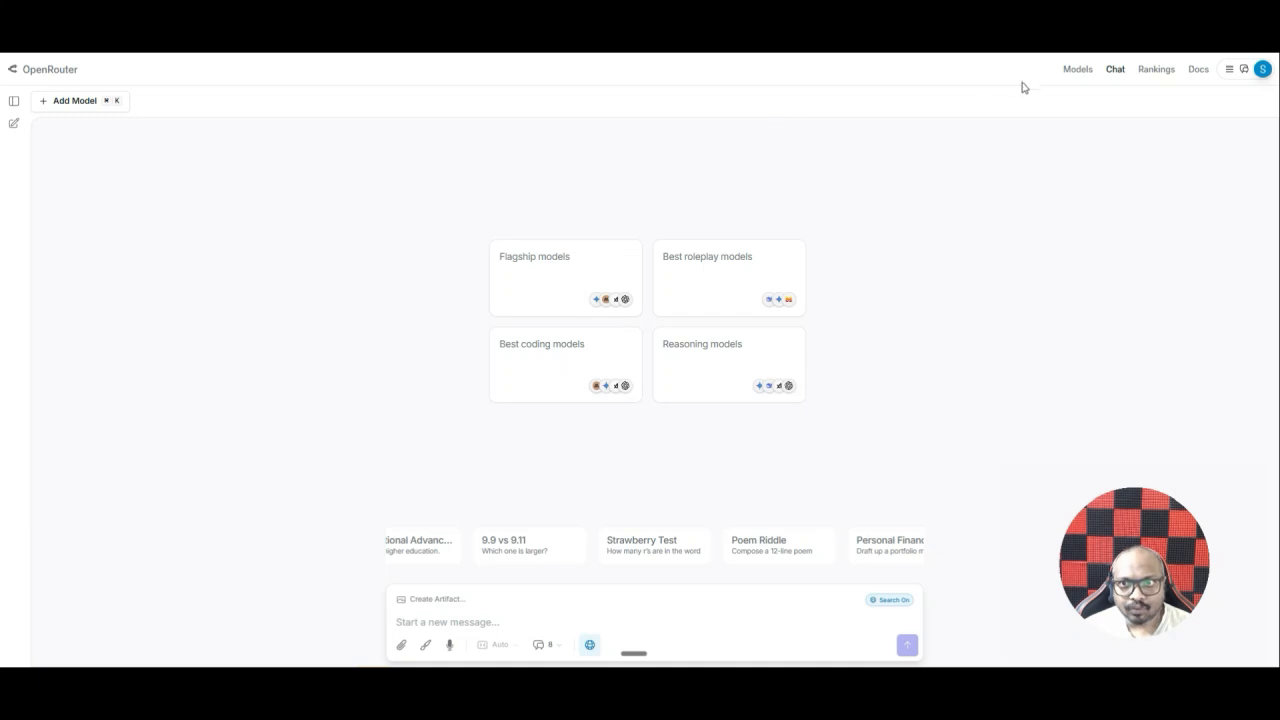
{"action": "left_click", "coordinate": [80, 100]}
{"action": "left_click", "coordinate": [349, 226]}
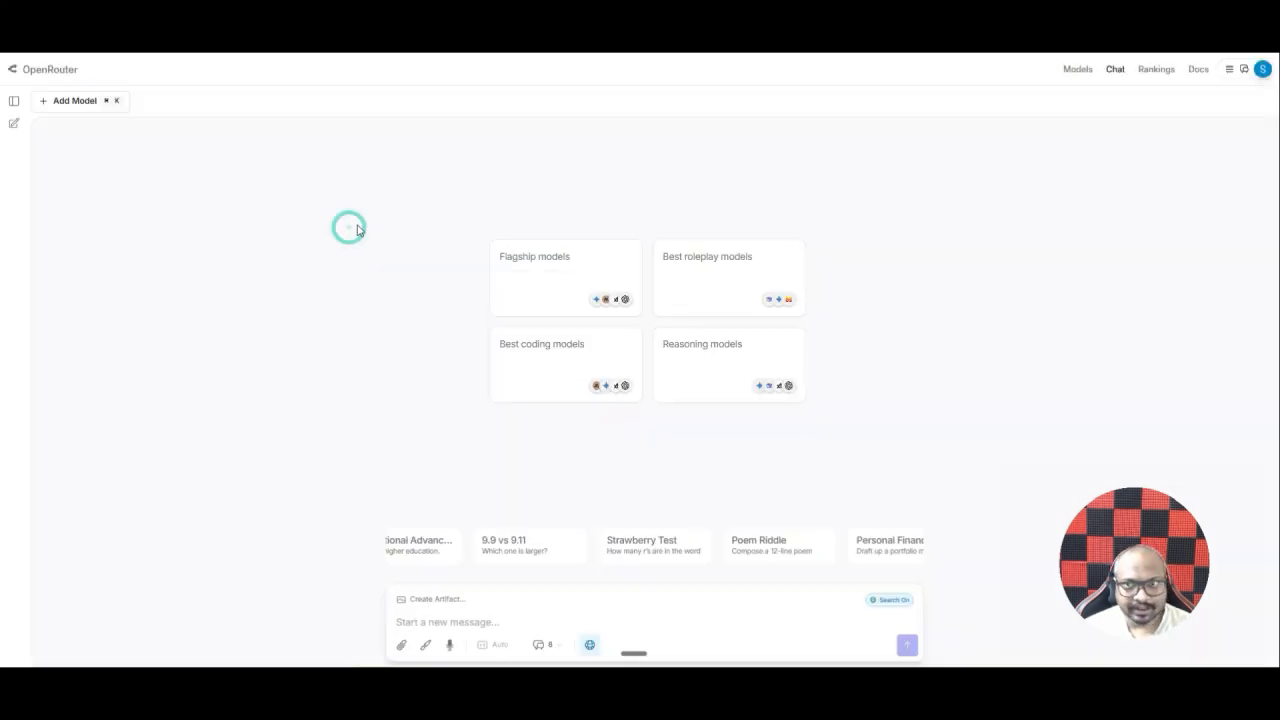
{"action": "left_click", "coordinate": [1262, 71]}
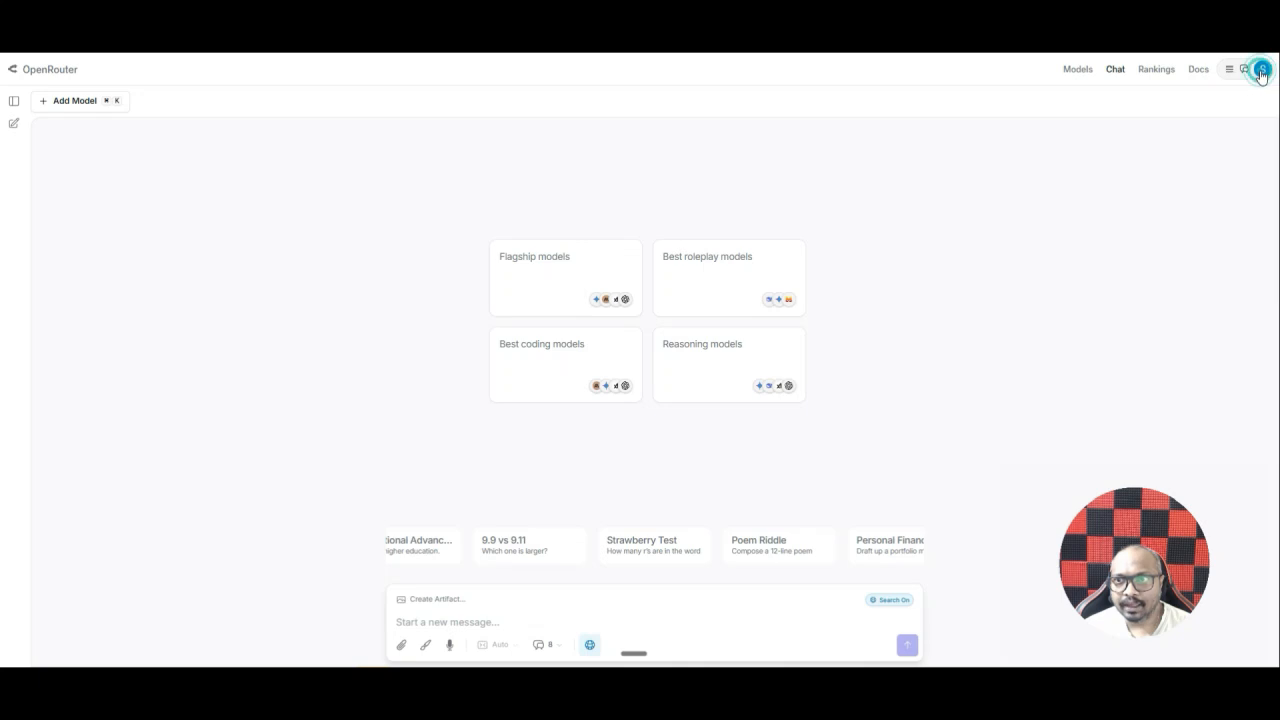
{"action": "left_click", "coordinate": [1220, 127]}
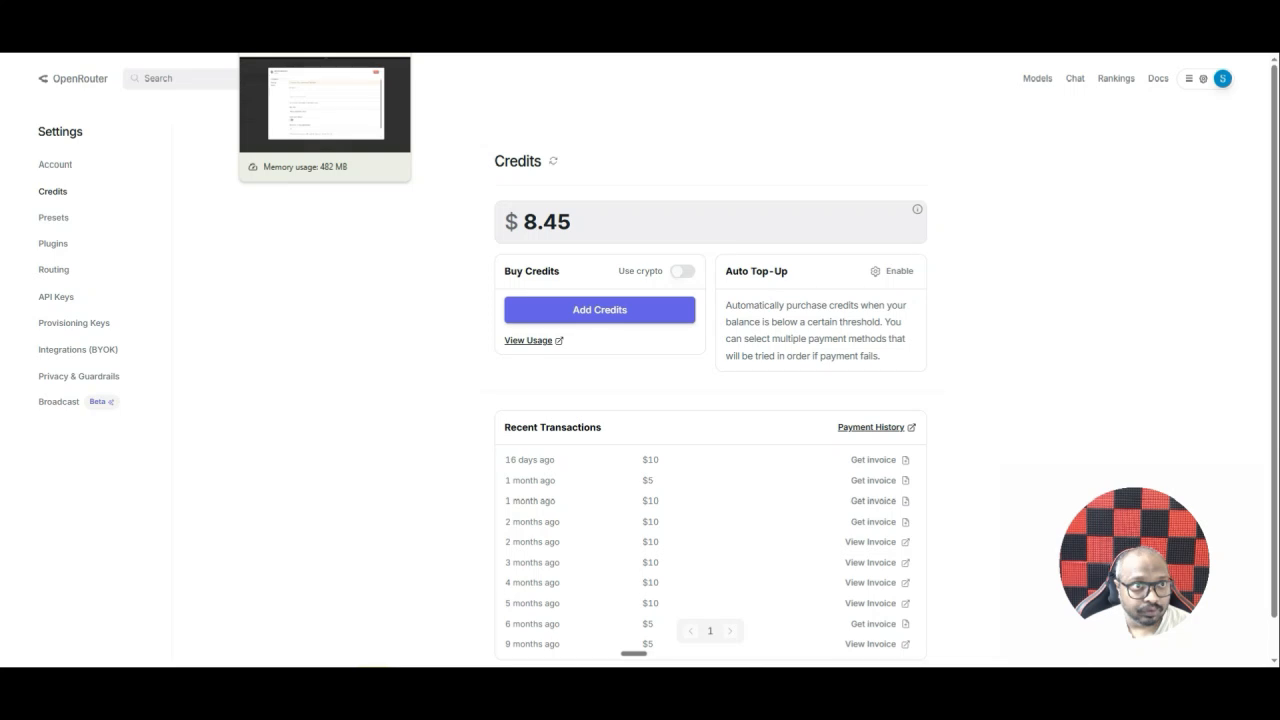
{"action": "left_click", "coordinate": [292, 52]}
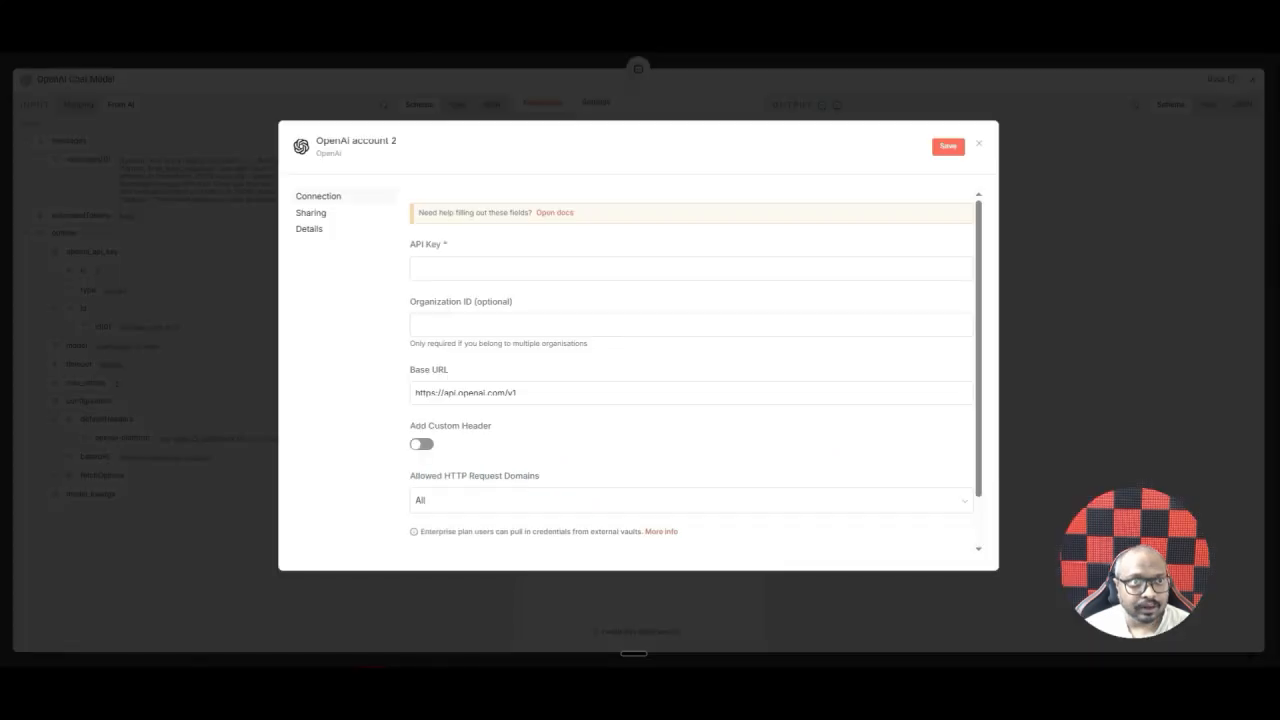
{"action": "left_click", "coordinate": [543, 110]}
{"action": "left_click", "coordinate": [570, 143]}
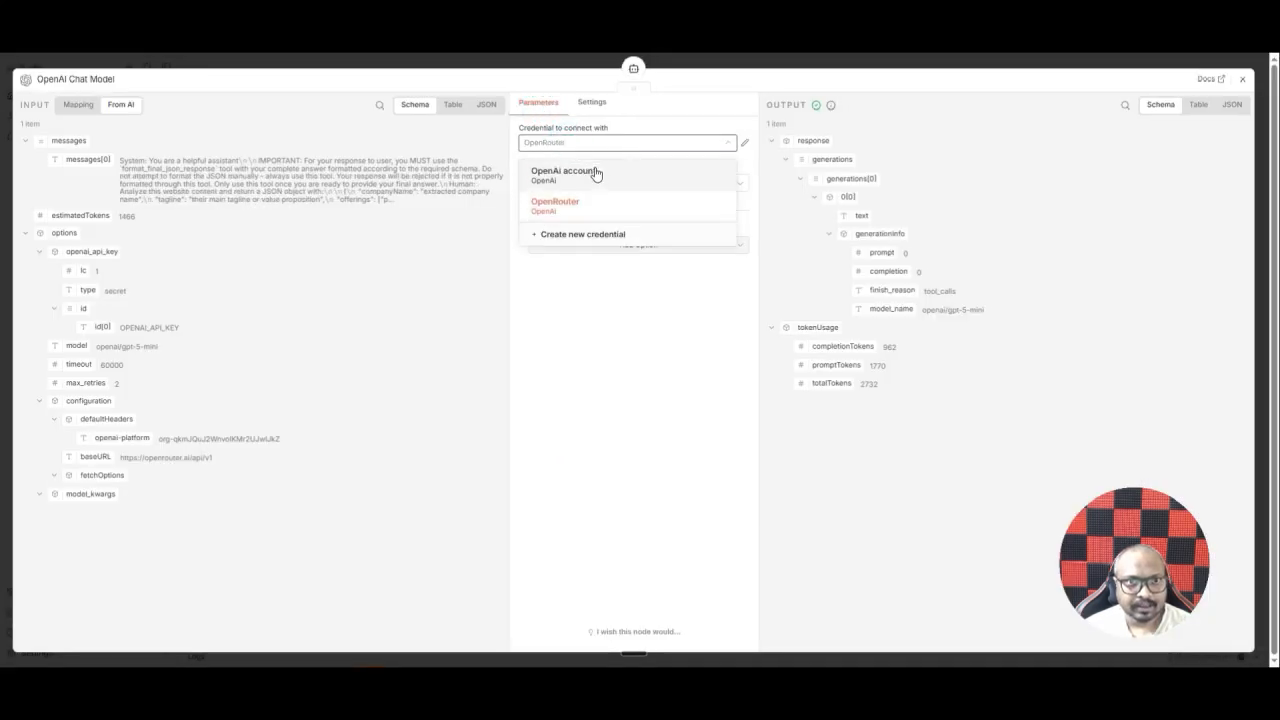
{"action": "left_click", "coordinate": [606, 203]}
{"action": "left_click", "coordinate": [744, 146]}
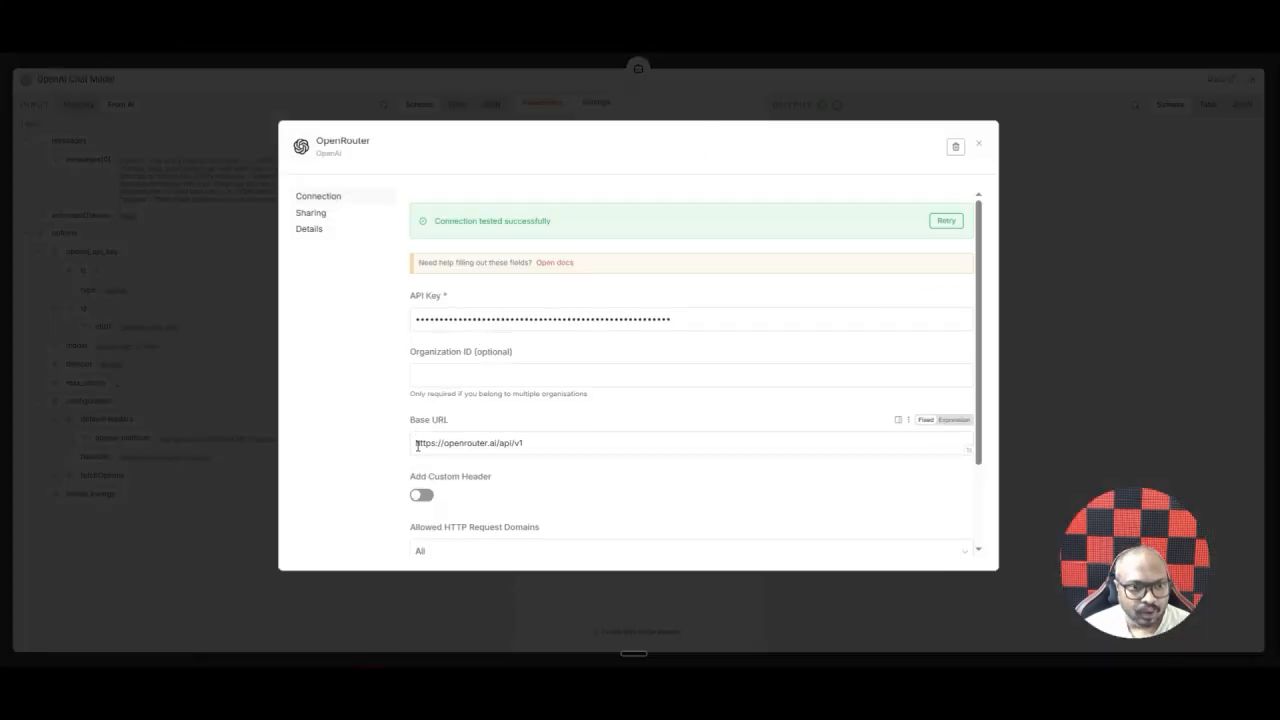
{"action": "left_click_drag", "start_coordinate": [411, 443], "coordinate": [544, 446]}
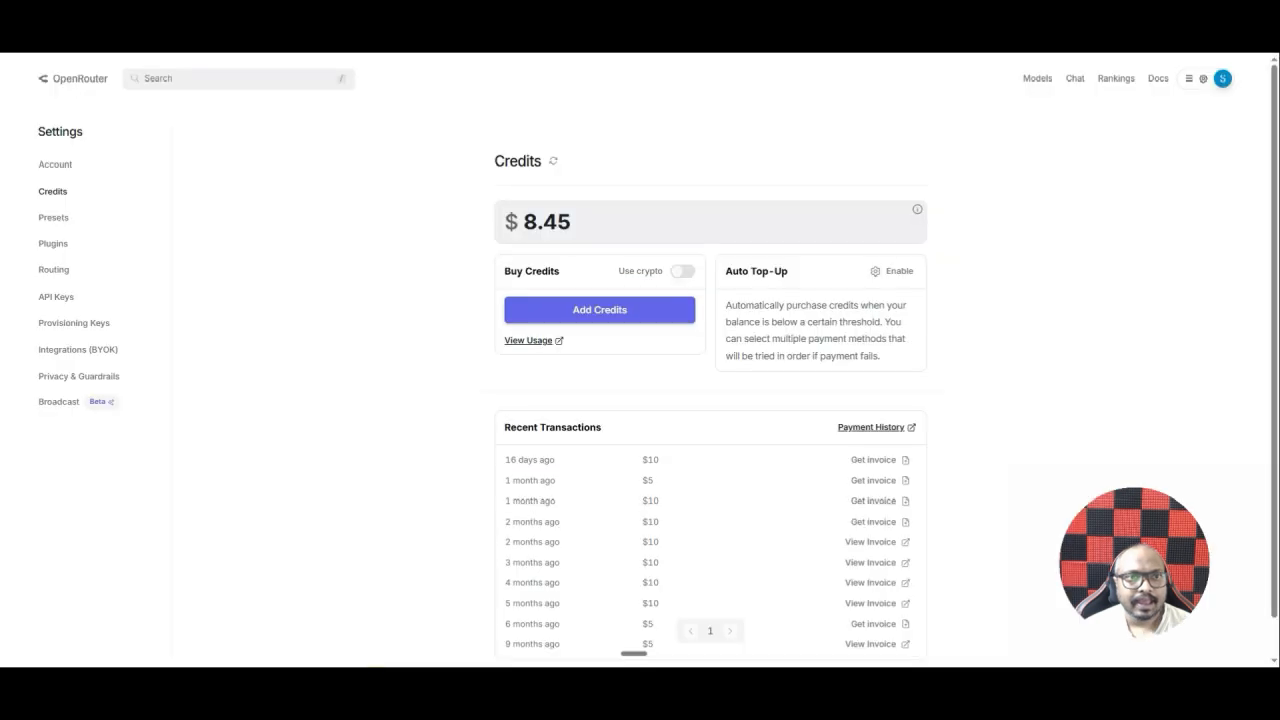
Visit the API keys page in the OpenRouter account, and return to n8n to close the credential and the chat model node
{"action": "scroll", "coordinate": [1160, 105], "scroll_direction": "down", "scroll_amount": 1}
{"action": "left_click", "coordinate": [1222, 78]}
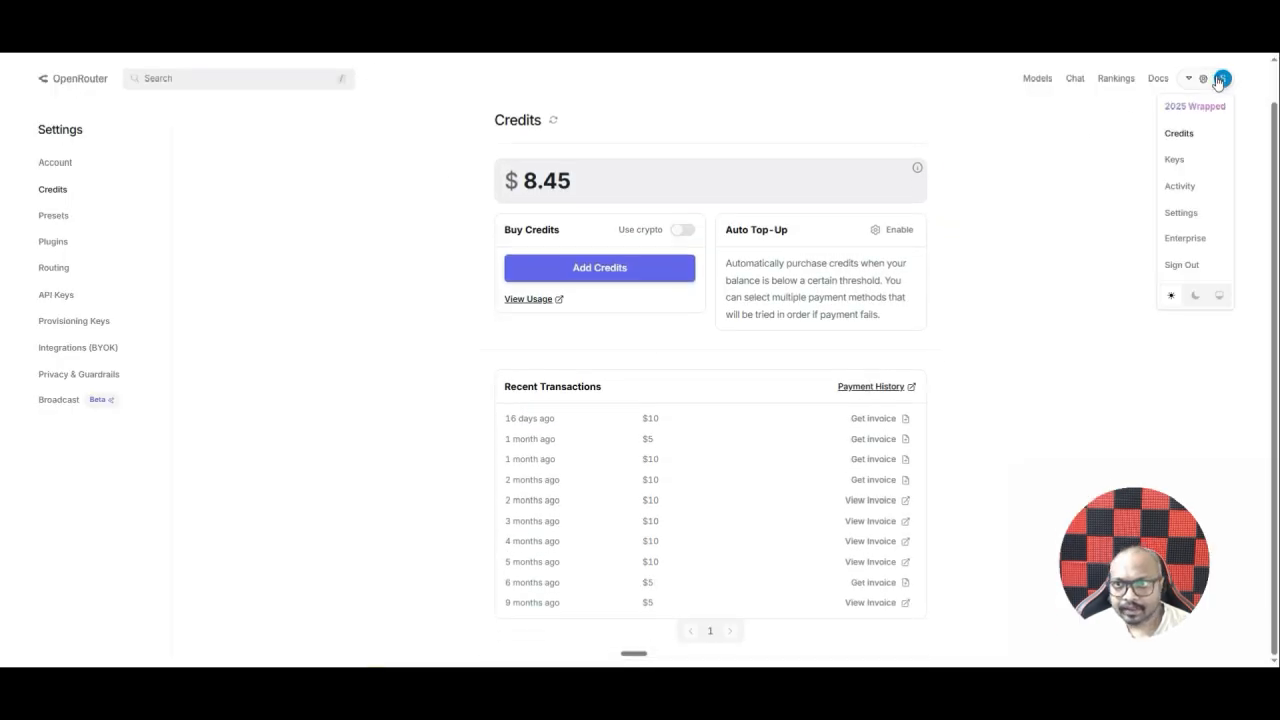
{"action": "left_click", "coordinate": [1201, 158]}
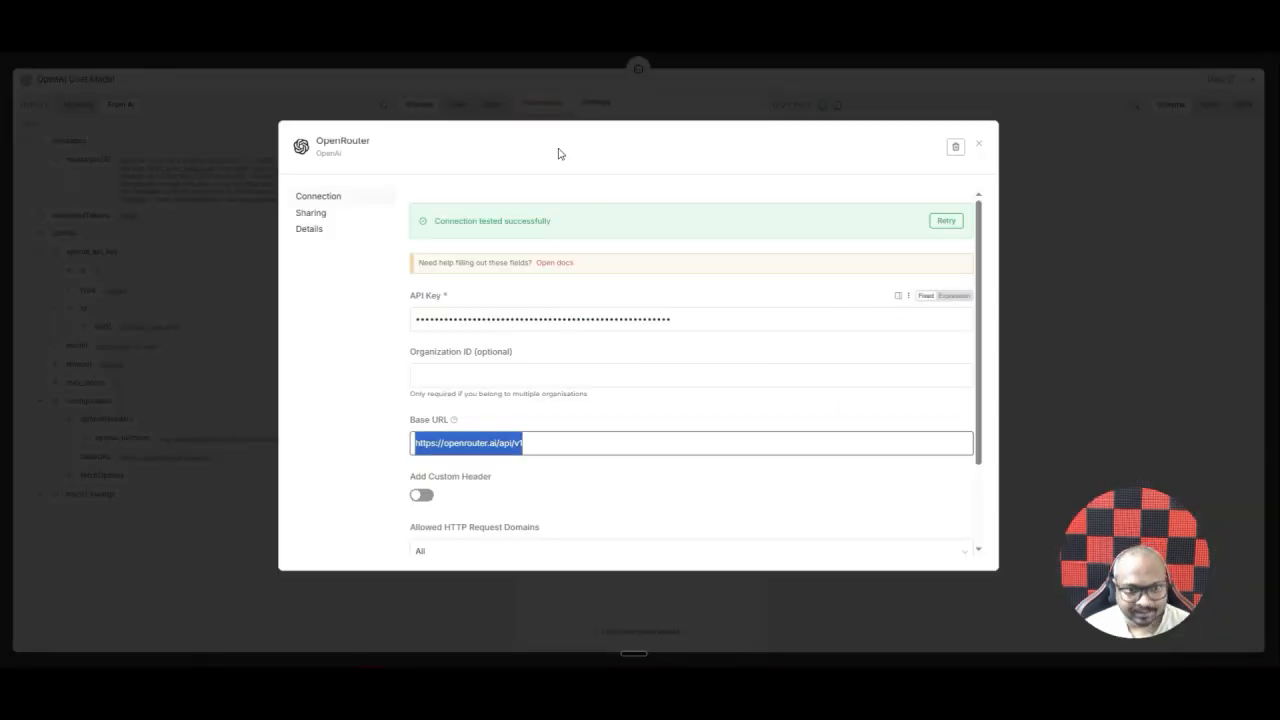
{"action": "left_click", "coordinate": [569, 91]}
{"action": "left_click", "coordinate": [502, 63]}
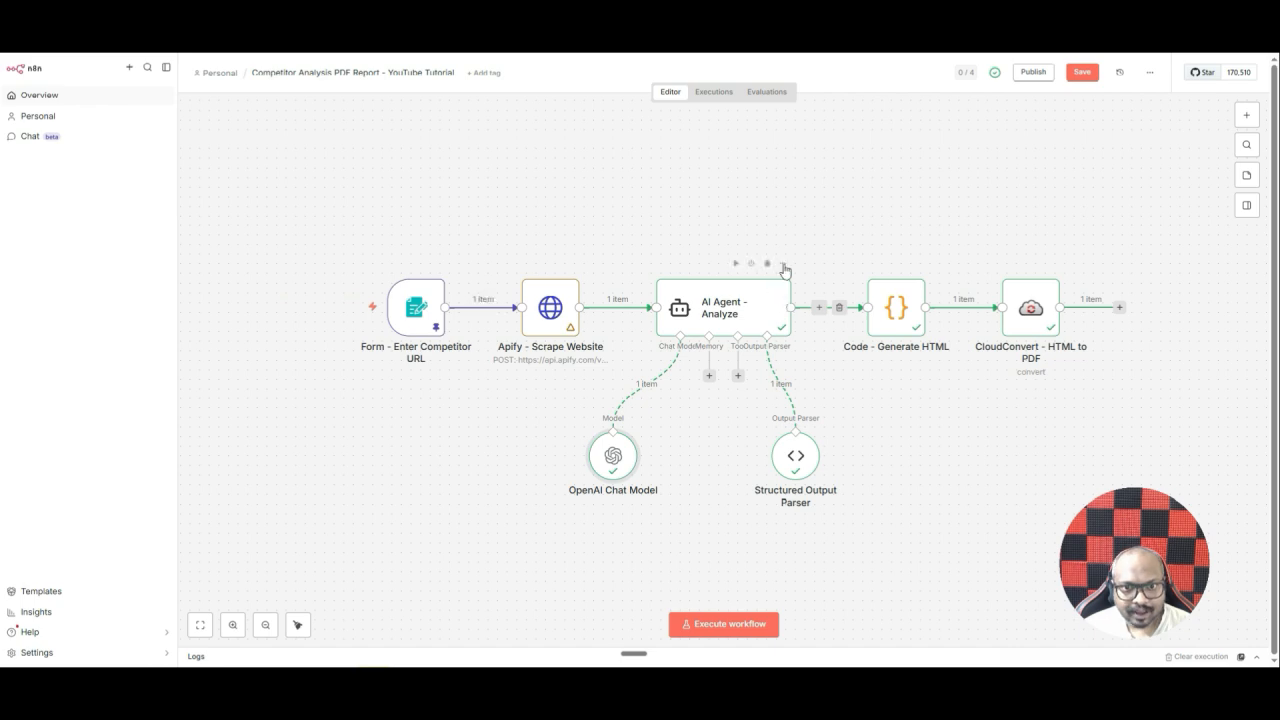
Open the AI Agent - Analyze node, highlight its whole output in JSON view, and return to the canvas
{"action": "left_click", "coordinate": [754, 302]}
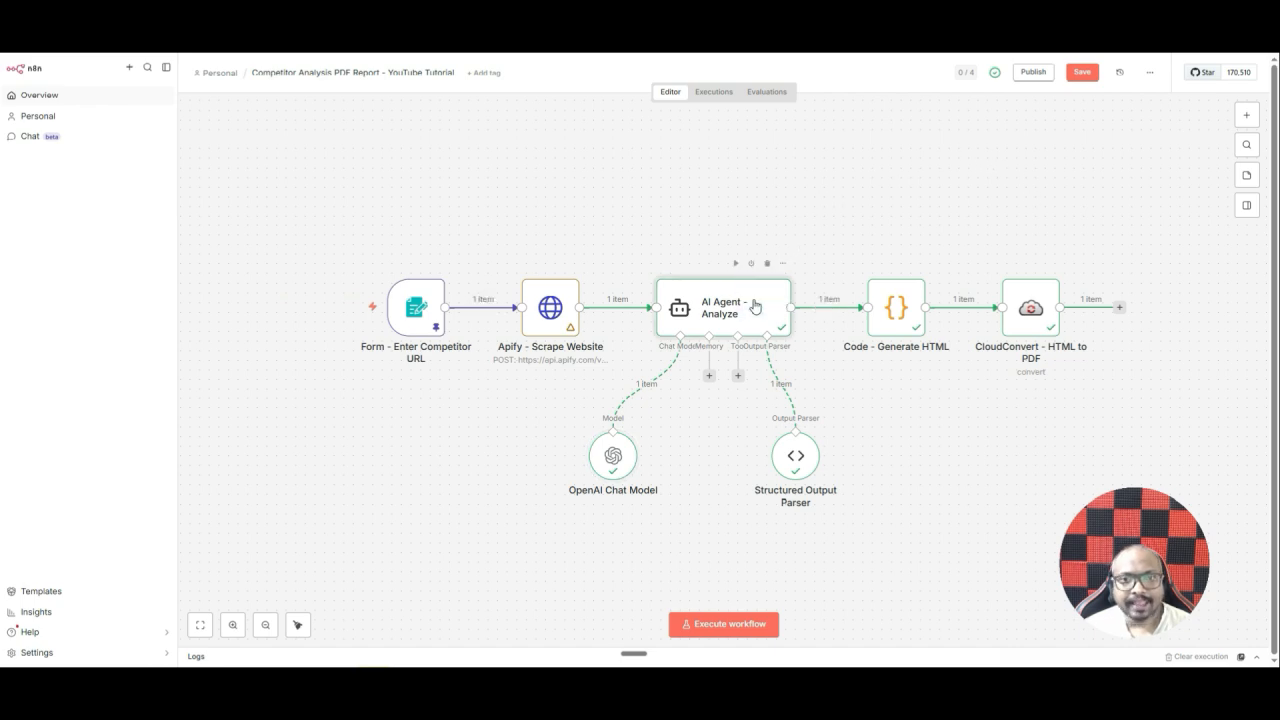
{"action": "double_click", "coordinate": [754, 302]}
{"action": "left_click", "coordinate": [1189, 103]}
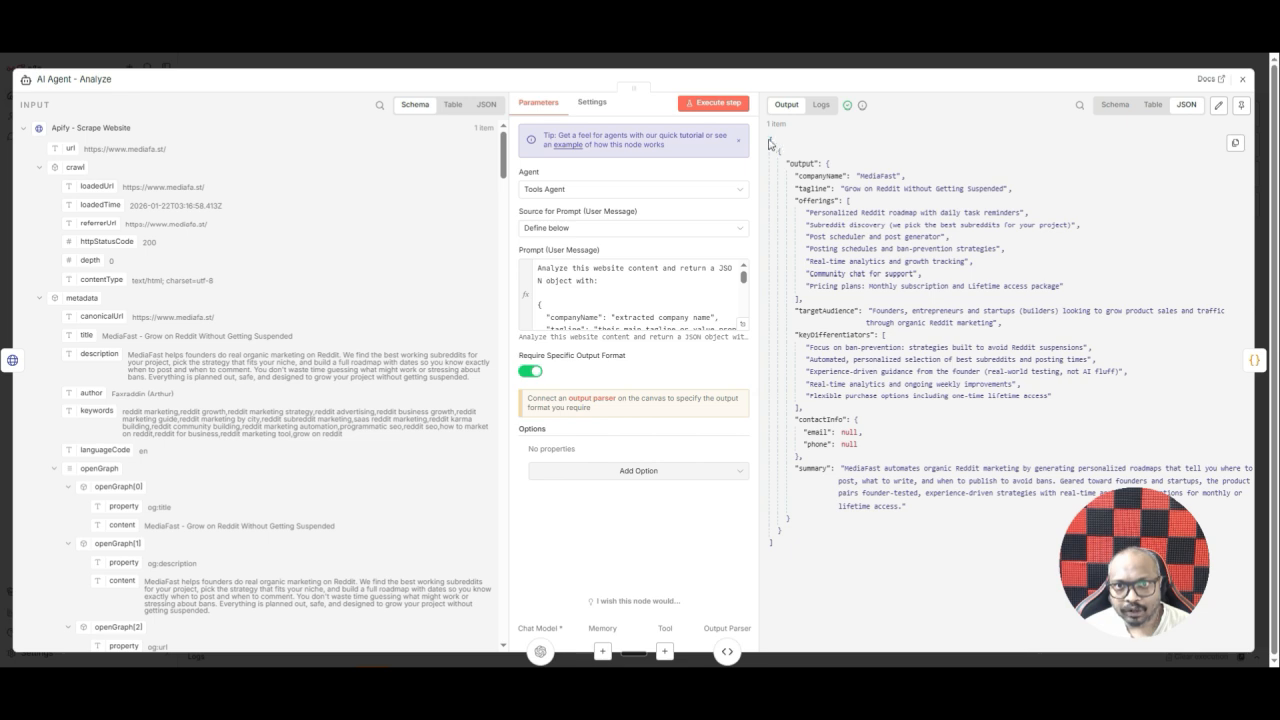
{"action": "left_click_drag", "start_coordinate": [770, 143], "coordinate": [985, 545]}
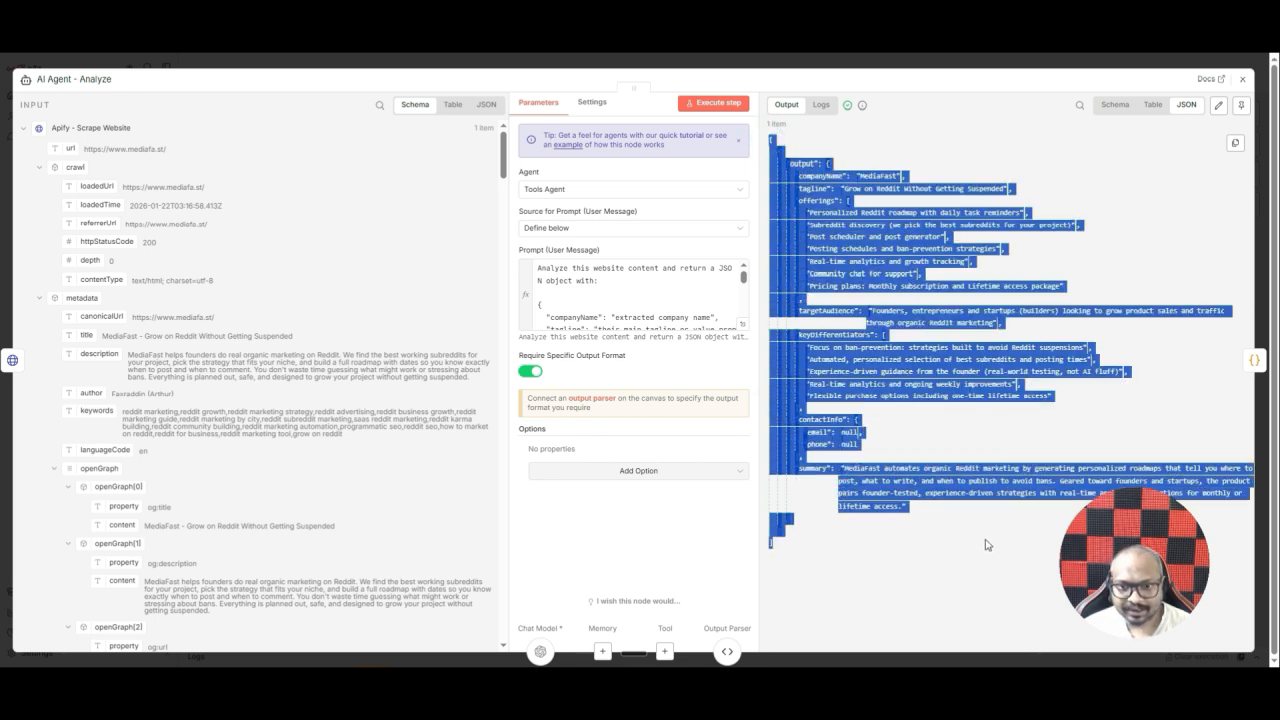
{"action": "left_click", "coordinate": [790, 64]}
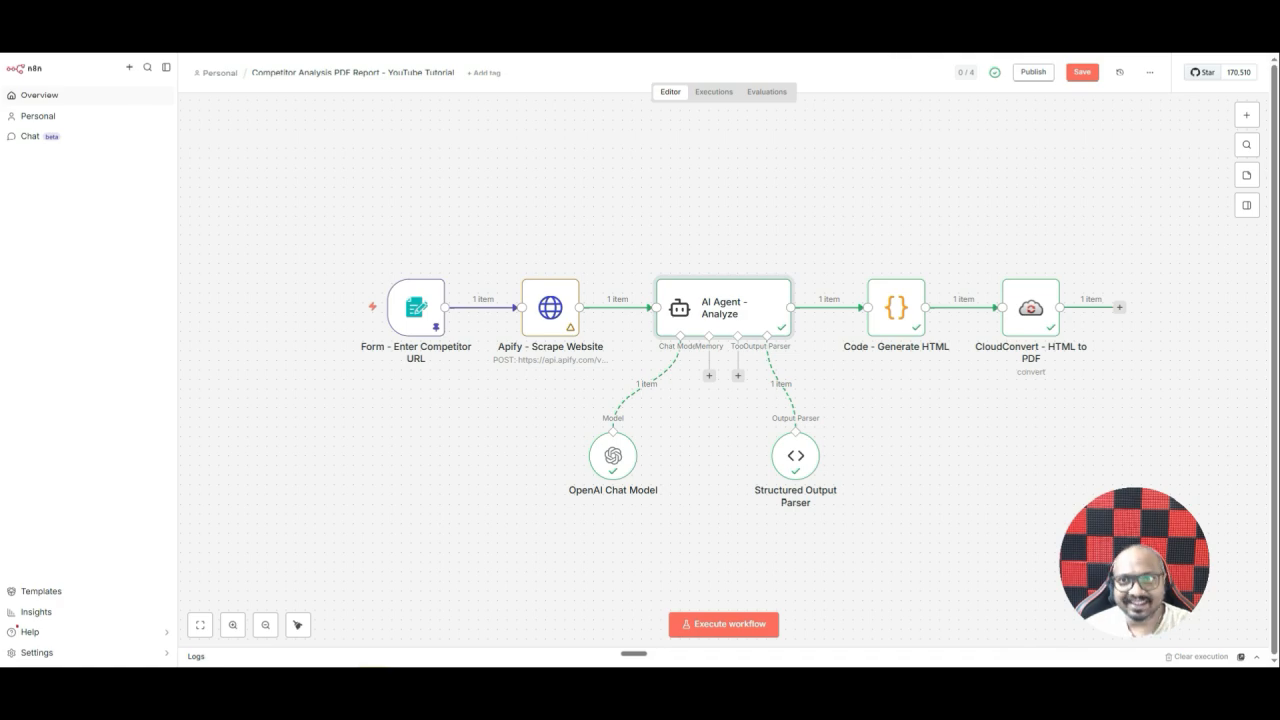
Switch to the Gemini conversation and expand the follow-up prompt requesting code node code for an HTML report
{"action": "key", "text": "ctrl+Tab"}
{"action": "scroll", "coordinate": [641, 227], "scroll_direction": "down", "scroll_amount": 10}
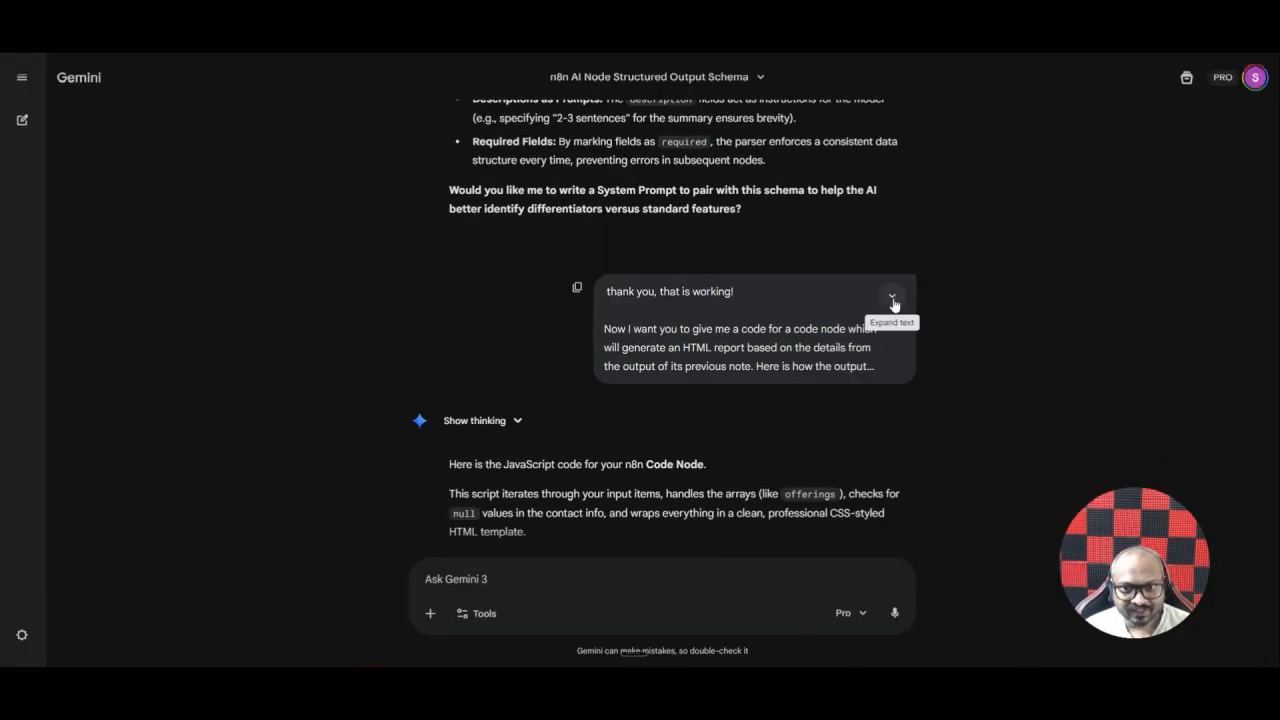
{"action": "left_click", "coordinate": [891, 291]}
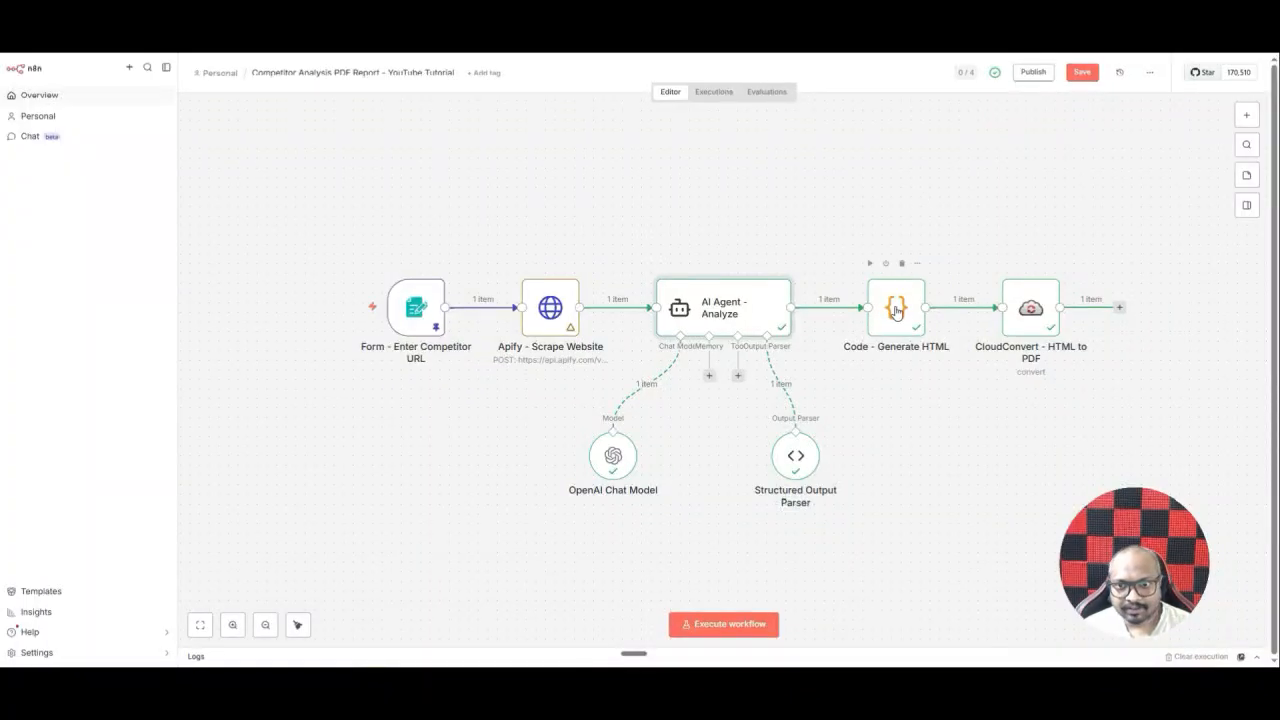
Open the AI Agent - Analyze node and copy its JSON output to the clipboard
{"action": "double_click", "coordinate": [715, 322]}
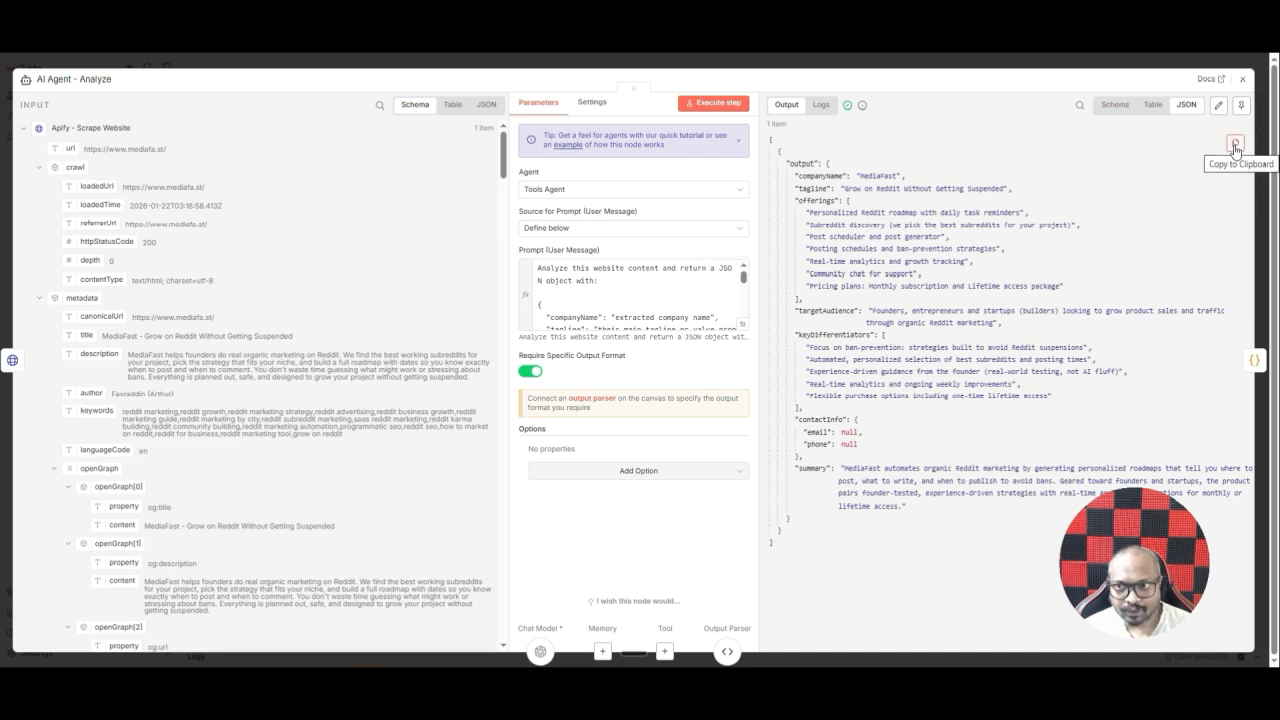
{"action": "left_click", "coordinate": [1236, 147]}
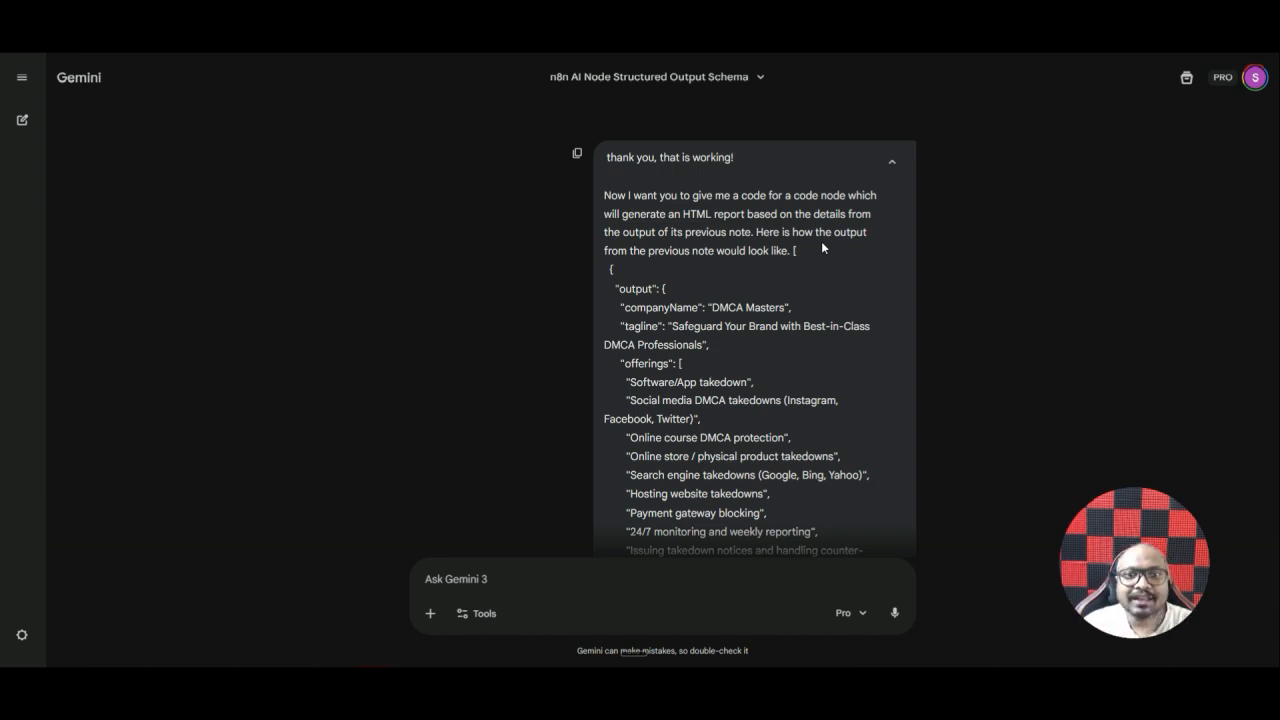
In the Gemini conversation, review the HTML report prompt with its sample output and the Code Node script returned for it
{"action": "scroll", "coordinate": [668, 275], "scroll_direction": "down", "scroll_amount": 5}
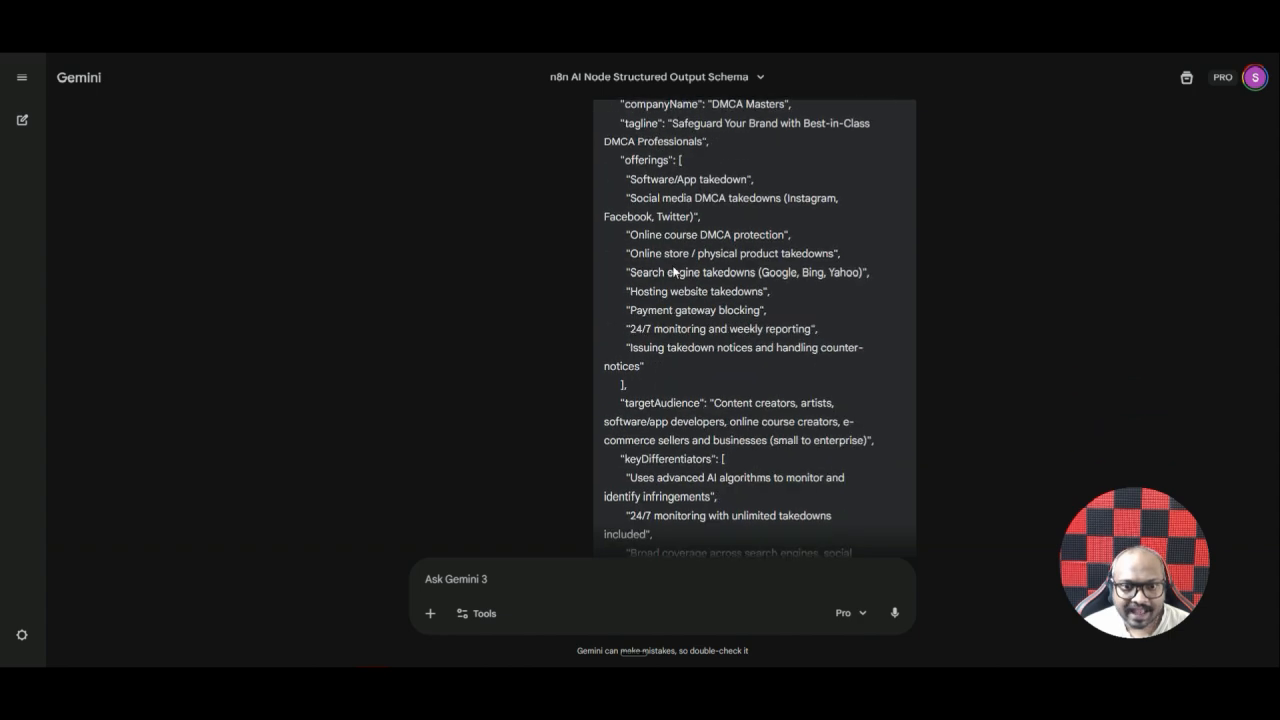
{"action": "scroll", "coordinate": [675, 265], "scroll_direction": "down", "scroll_amount": 5}
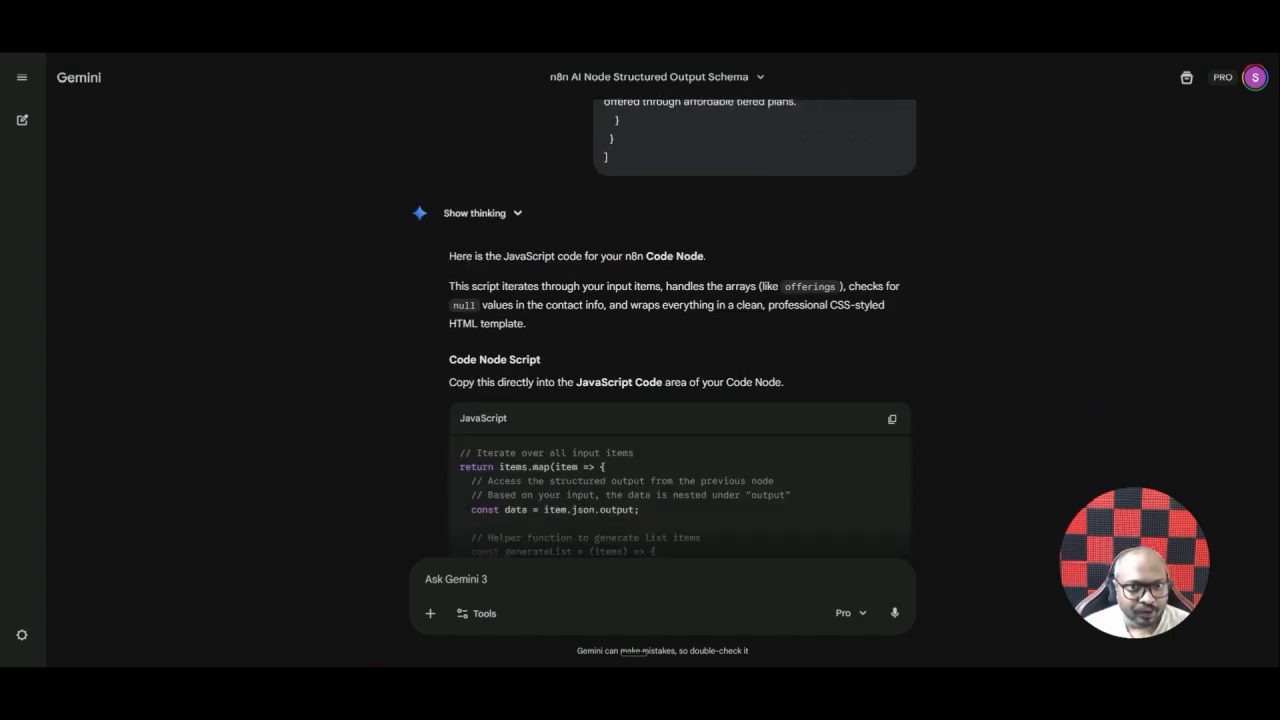
{"action": "scroll", "coordinate": [560, 214], "scroll_direction": "down", "scroll_amount": 2}
{"action": "scroll", "coordinate": [560, 214], "scroll_direction": "up", "scroll_amount": 2}
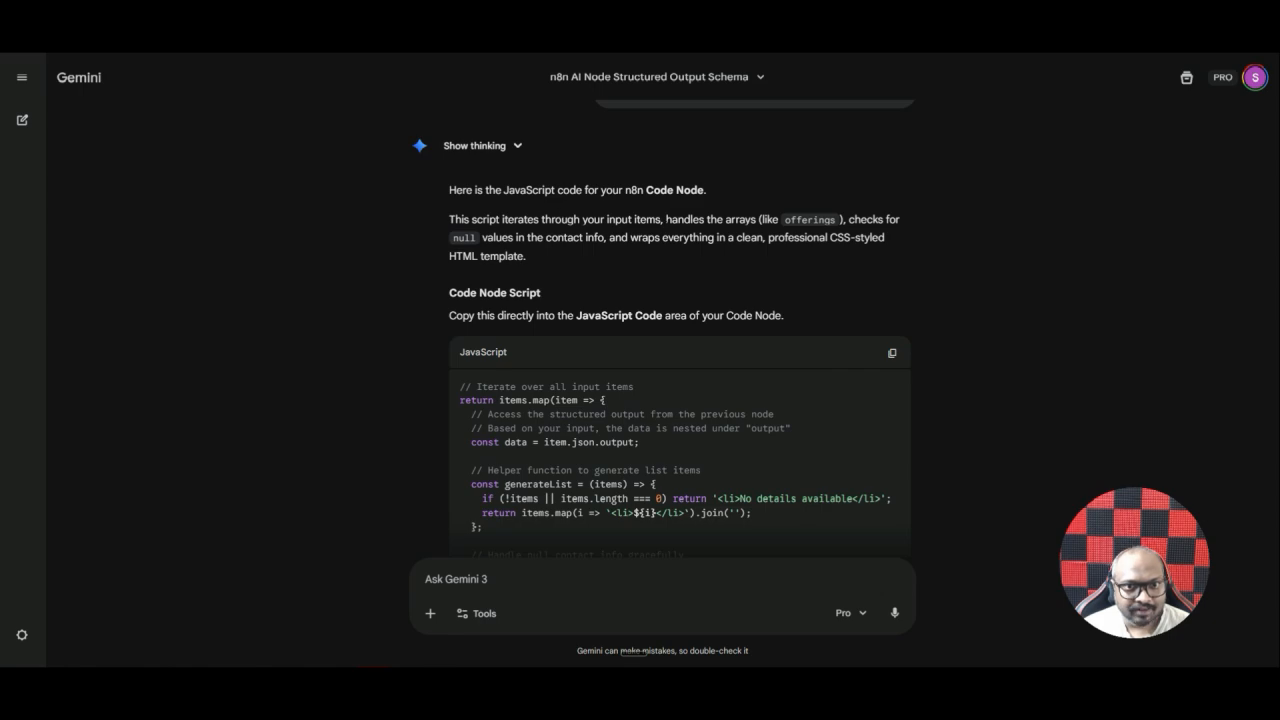
{"action": "scroll", "coordinate": [569, 250], "scroll_direction": "down", "scroll_amount": 10}
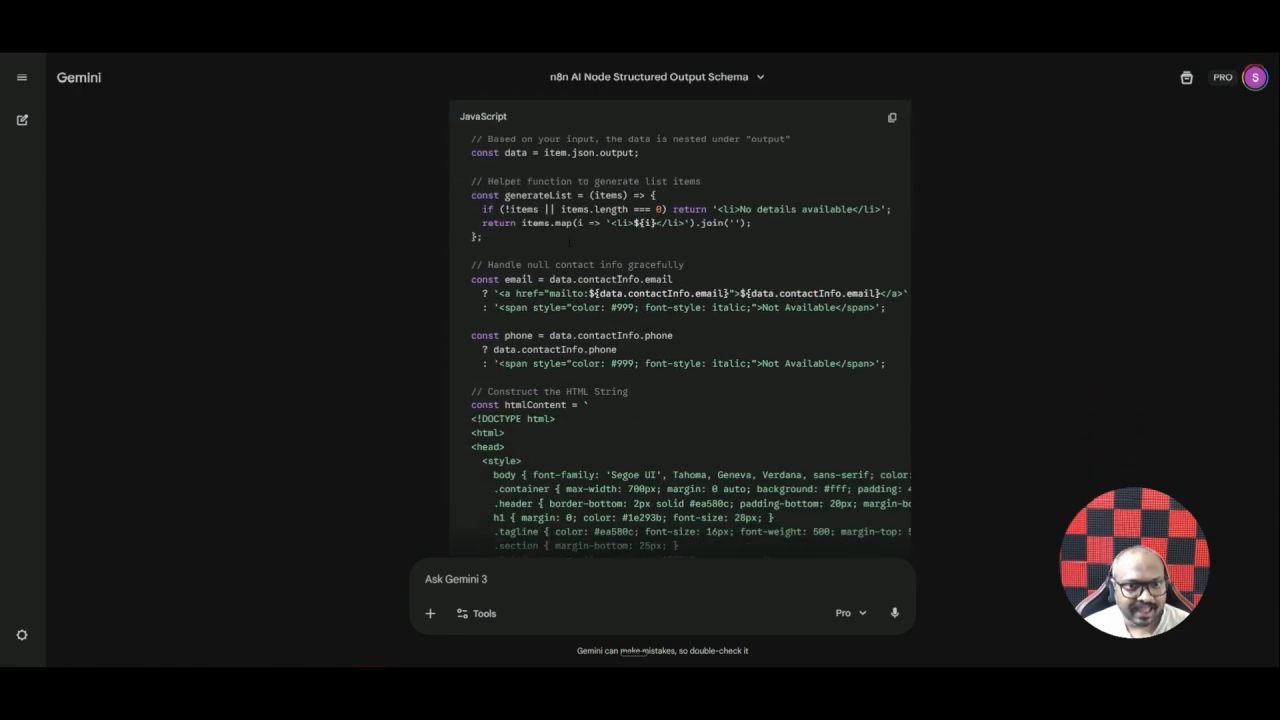
{"action": "scroll", "coordinate": [569, 247], "scroll_direction": "down", "scroll_amount": 5}
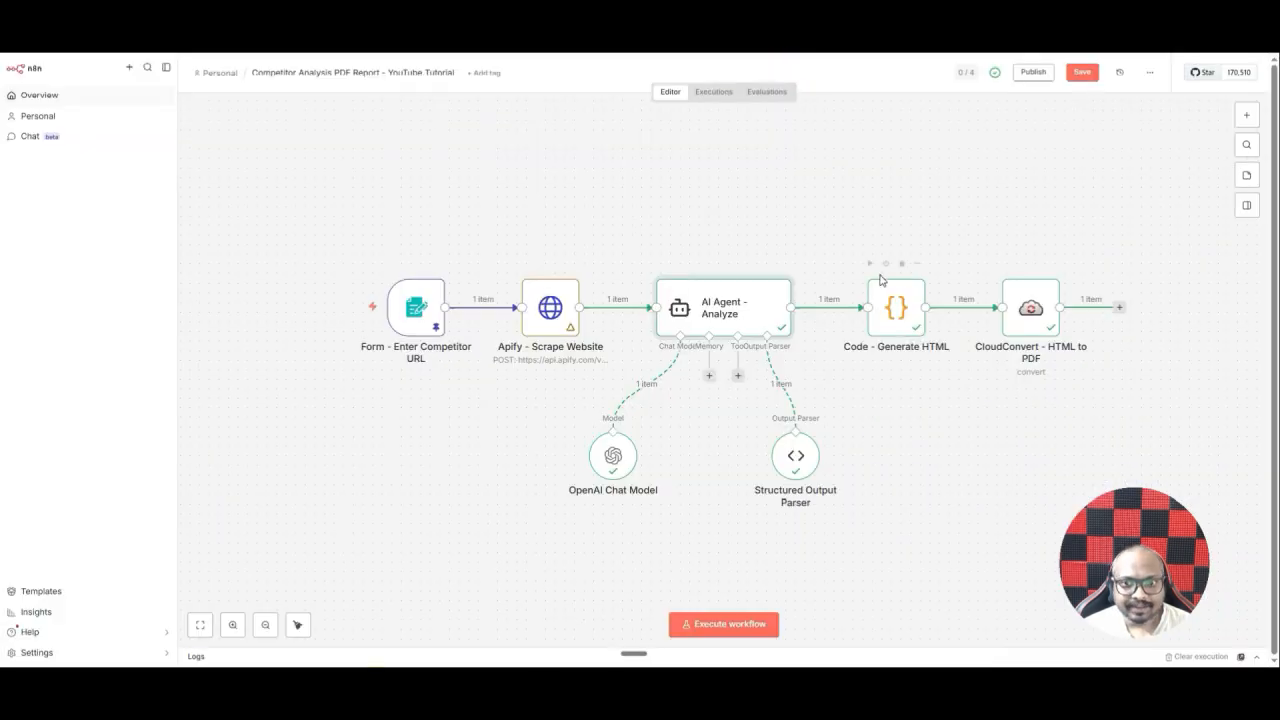
View the script in the Code - Generate HTML node, leave it, and look through the DMCA Masters report and report (29).pdf
{"action": "double_click", "coordinate": [888, 313]}
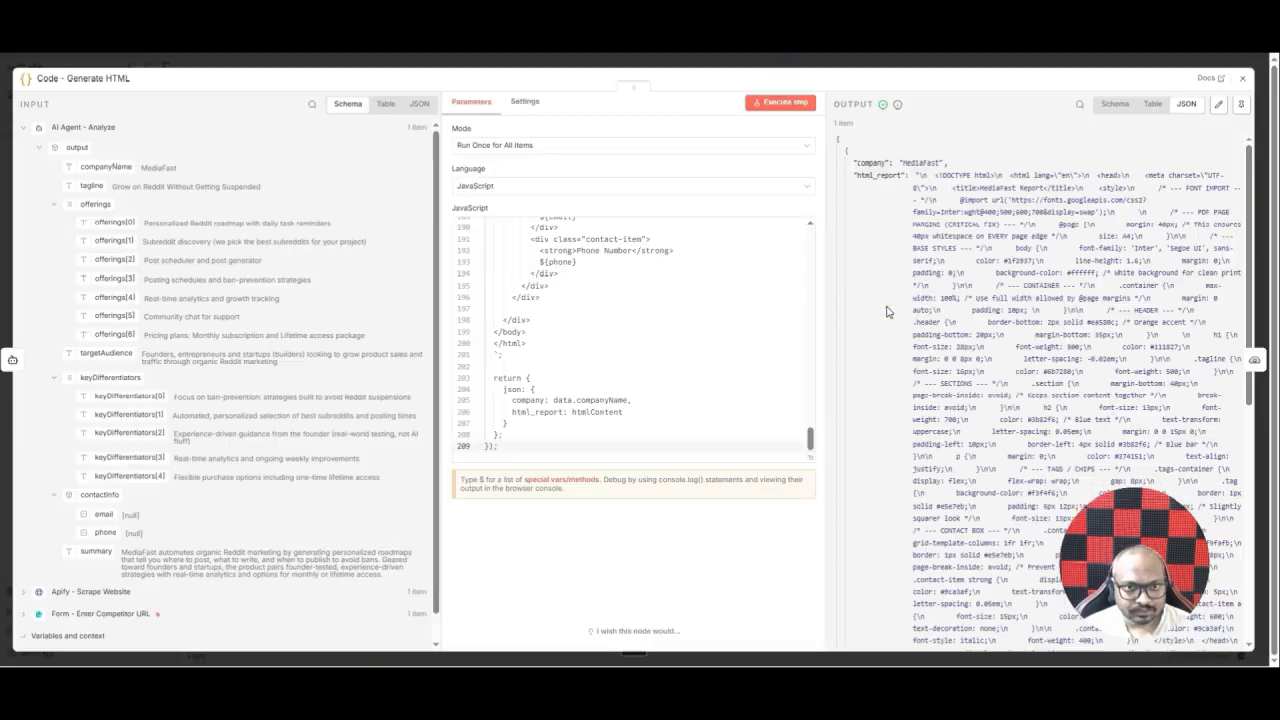
{"action": "left_click", "coordinate": [750, 63]}
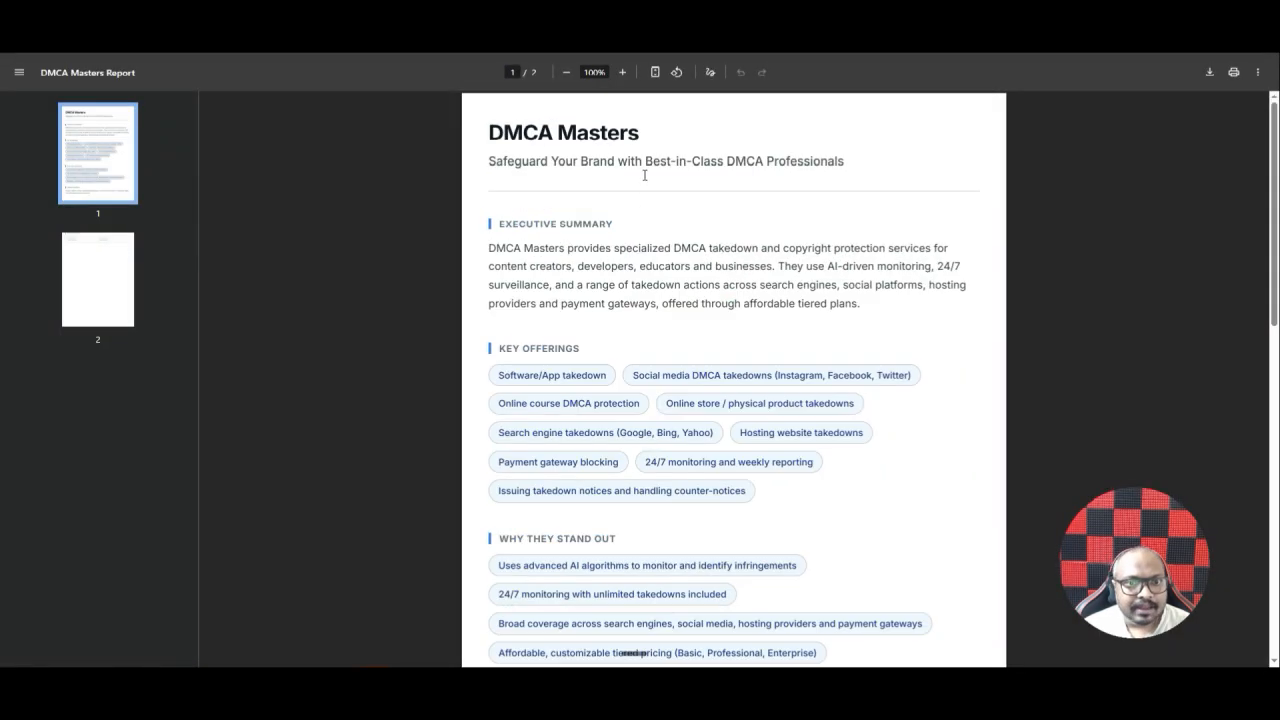
{"action": "scroll", "coordinate": [640, 174], "scroll_direction": "down", "scroll_amount": 3}
{"action": "scroll", "coordinate": [644, 226], "scroll_direction": "down", "scroll_amount": 2}
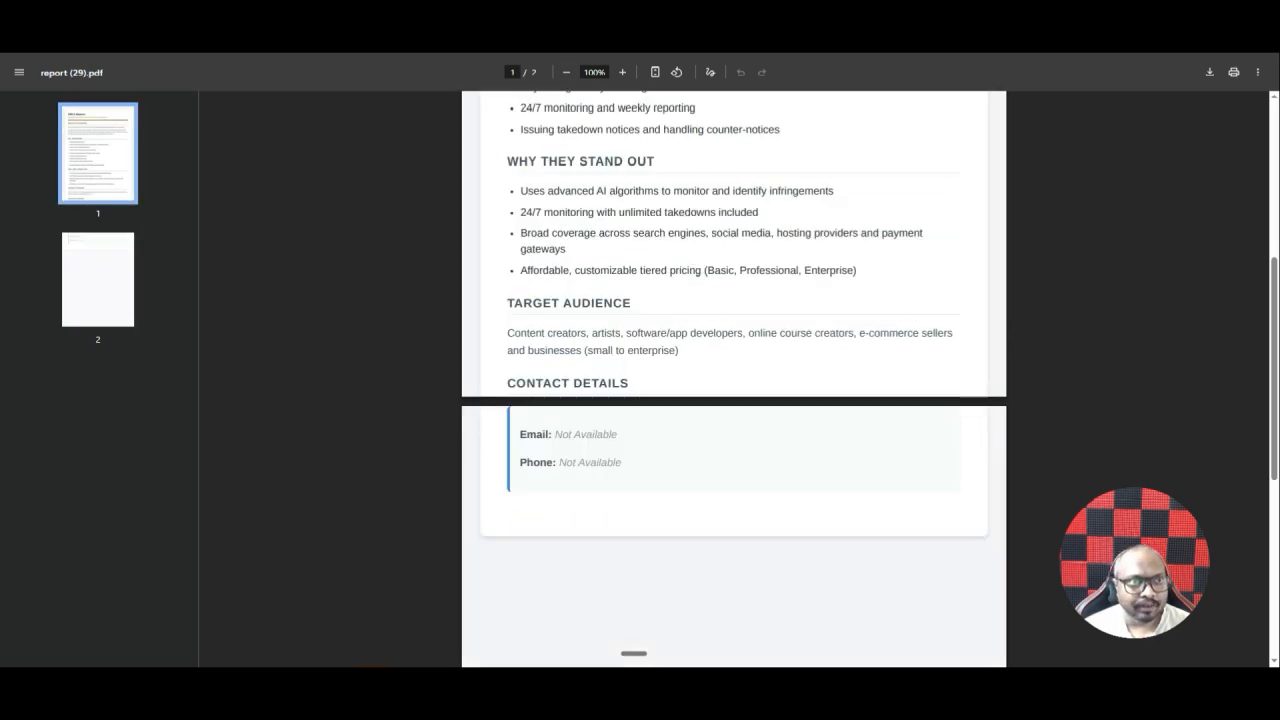
Return to Gemini, expand the feedback prompt about page breaks and margins, and review the updated code down to the second-page complaint
{"action": "left_click", "coordinate": [1030, 42]}
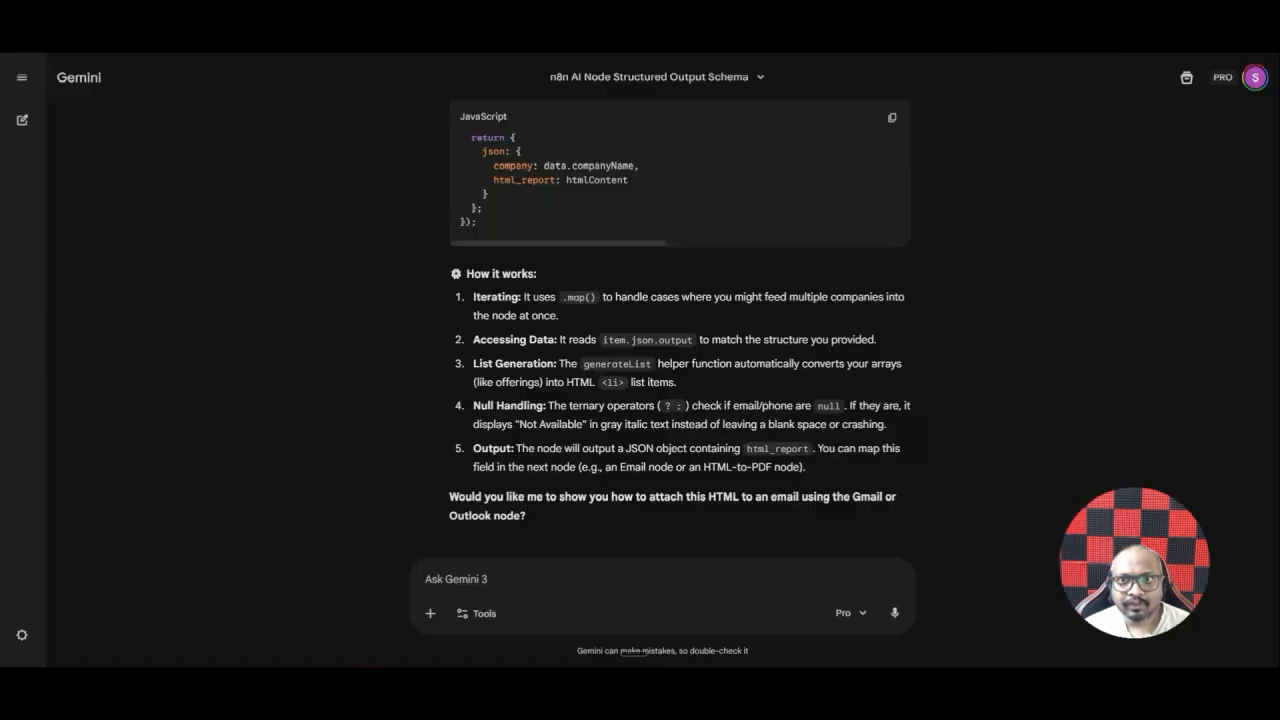
{"action": "left_click", "coordinate": [889, 196]}
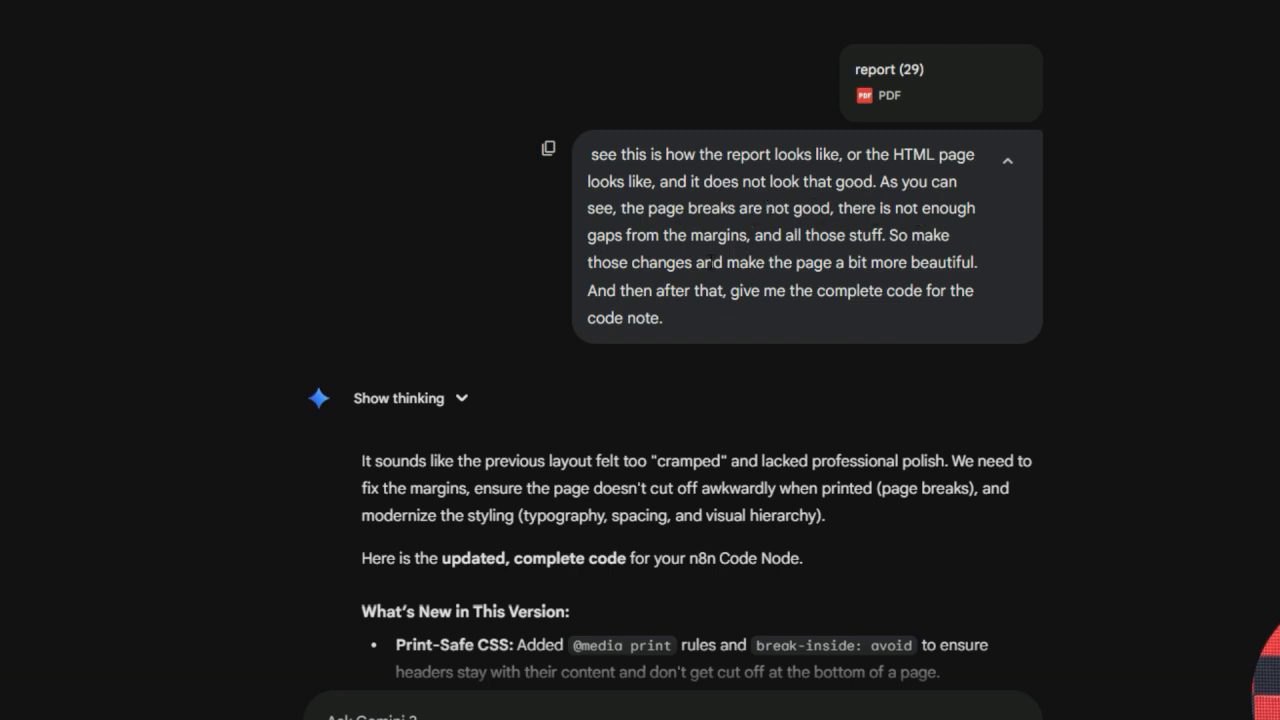
{"action": "scroll", "coordinate": [862, 263], "scroll_direction": "down", "scroll_amount": 7}
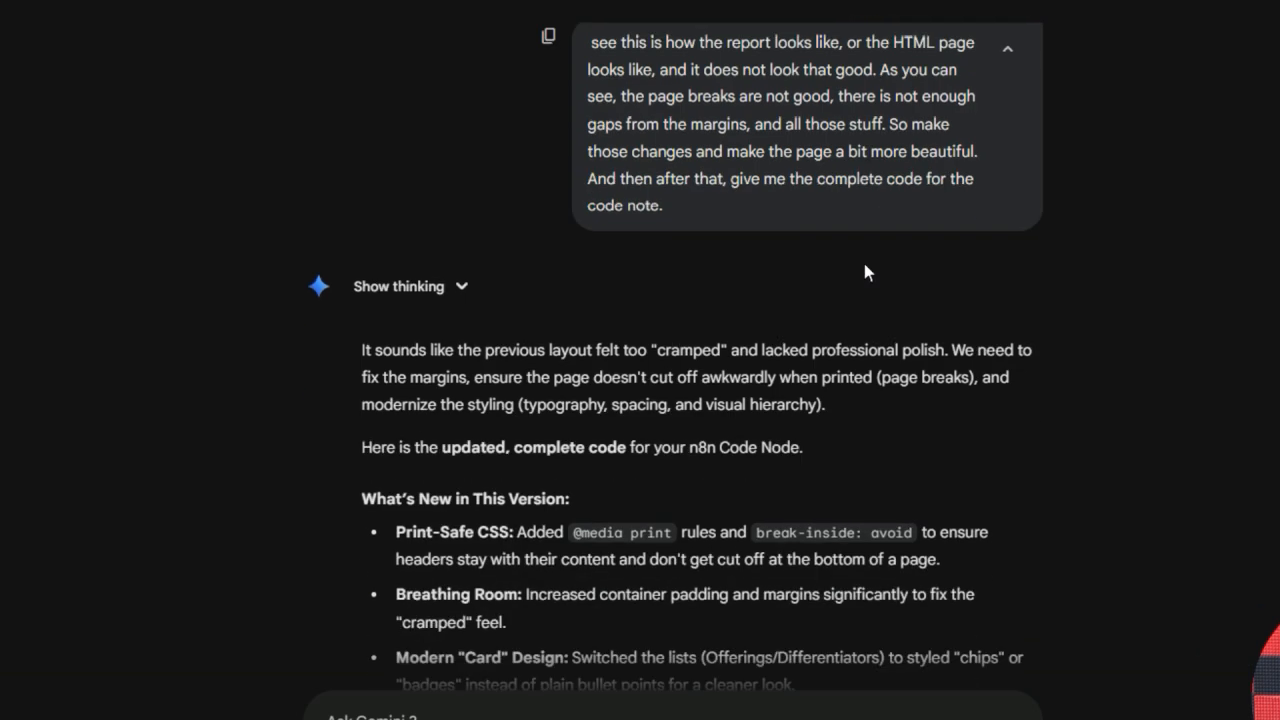
{"action": "scroll", "coordinate": [860, 267], "scroll_direction": "down", "scroll_amount": 3}
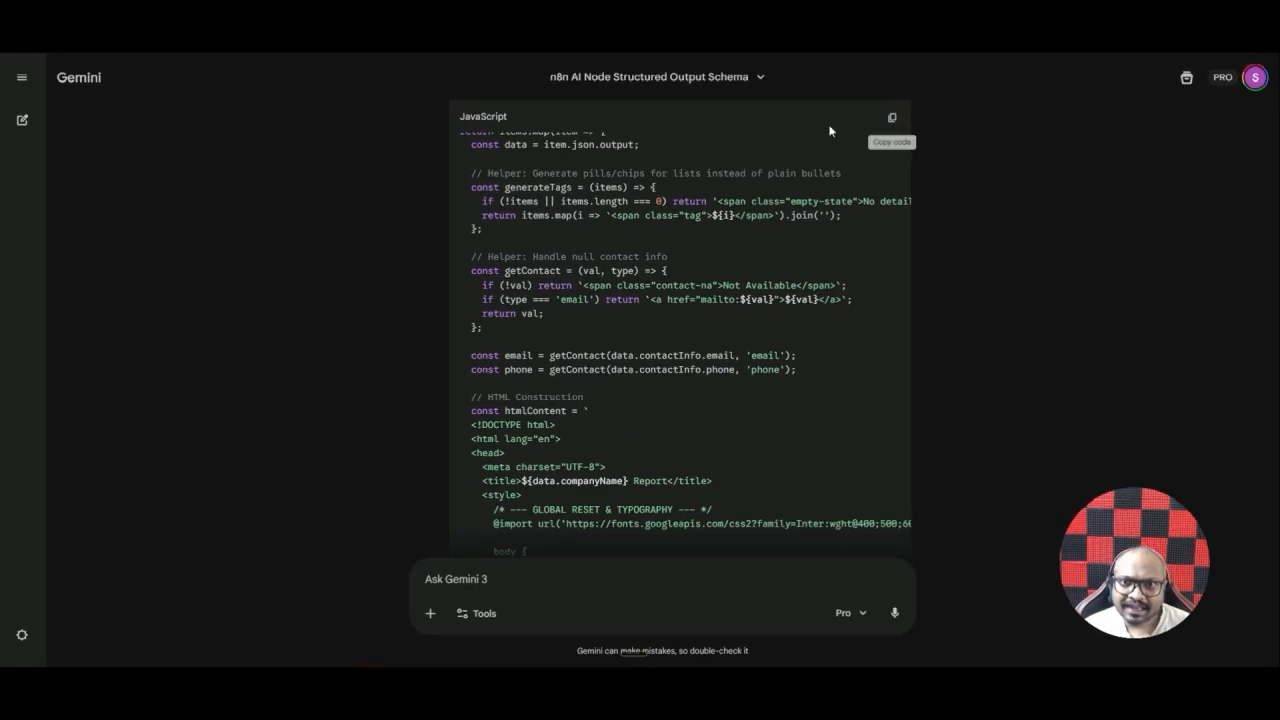
{"action": "scroll", "coordinate": [829, 130], "scroll_direction": "down", "scroll_amount": 15}
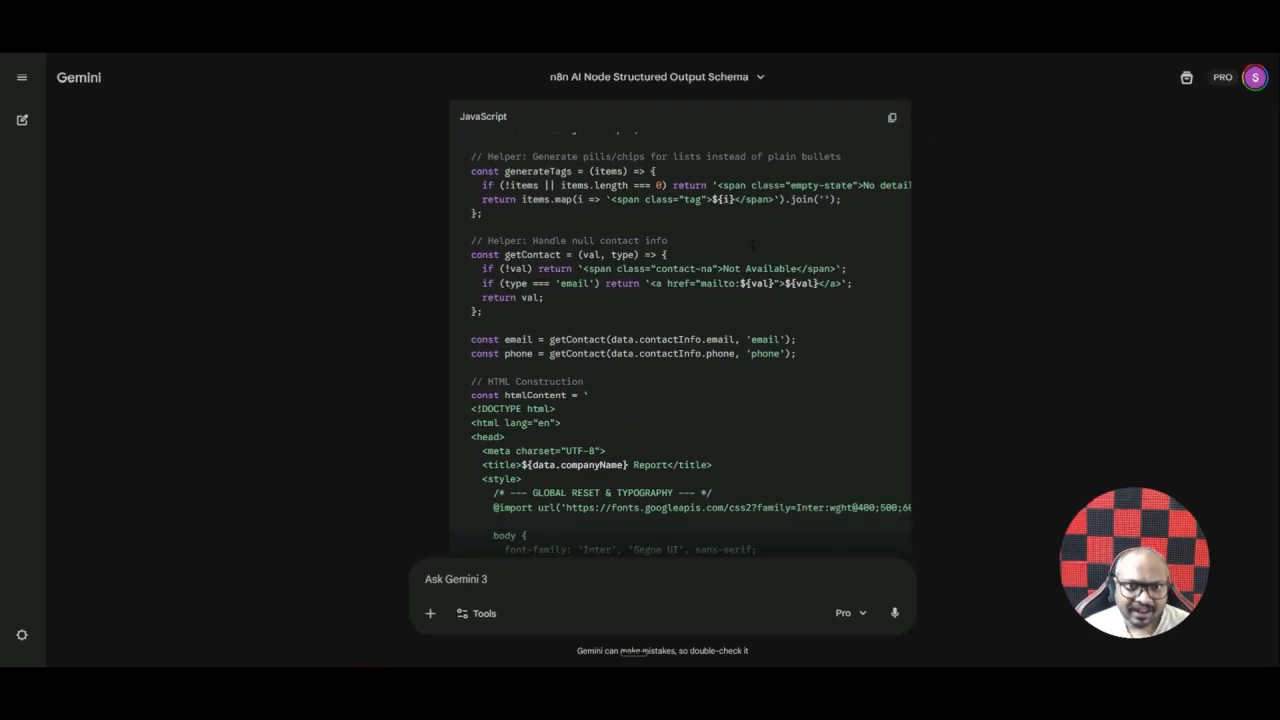
{"action": "scroll", "coordinate": [934, 273], "scroll_direction": "down", "scroll_amount": 4}
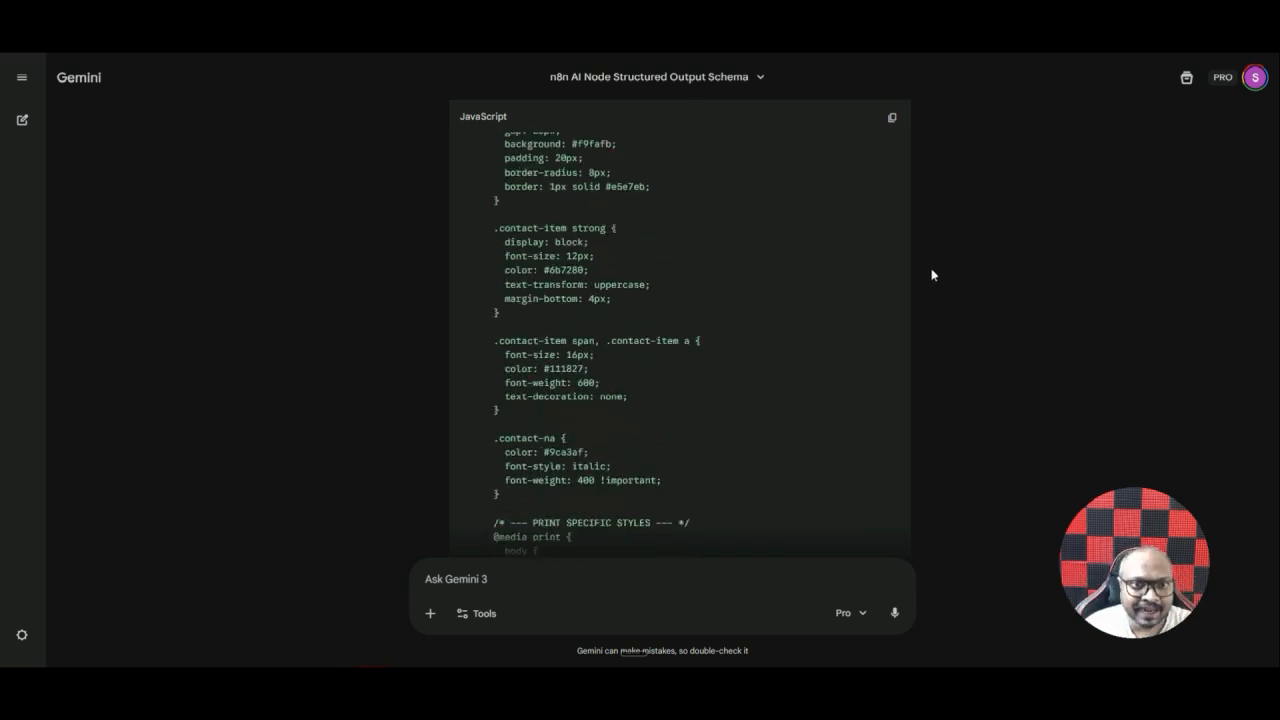
{"action": "scroll", "coordinate": [630, 304], "scroll_direction": "down", "scroll_amount": 12}
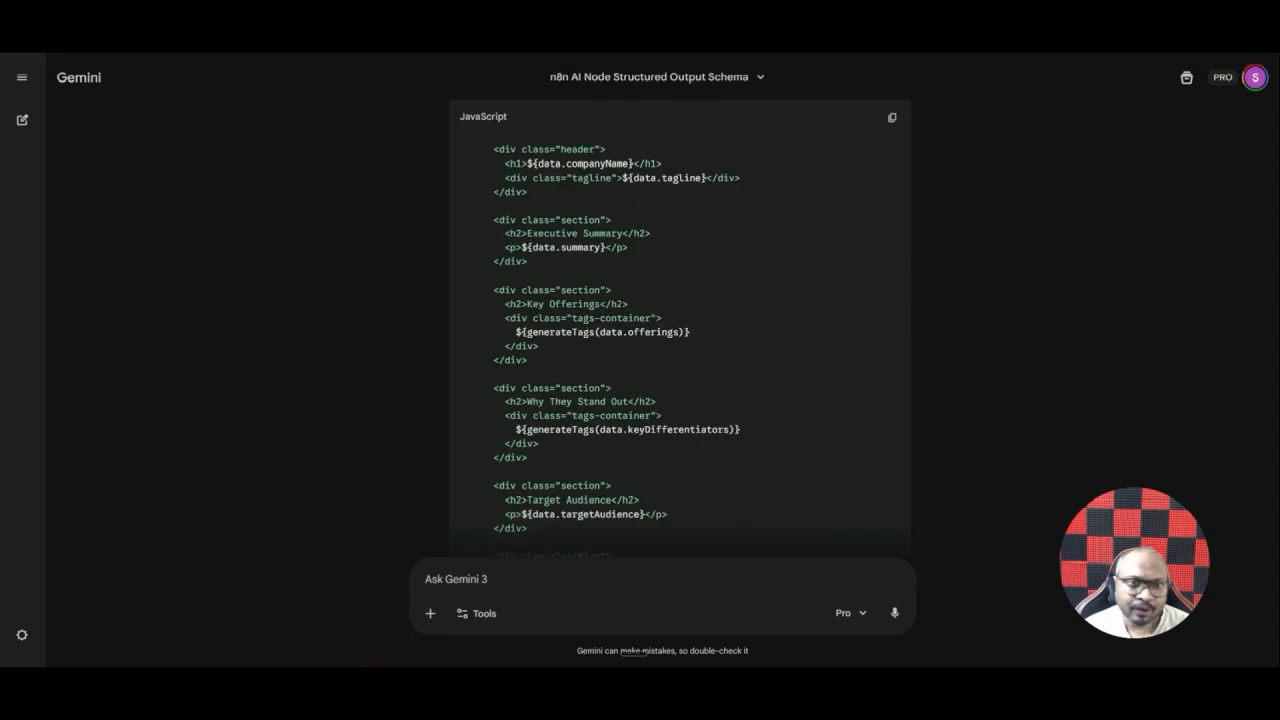
{"action": "scroll", "coordinate": [976, 289], "scroll_direction": "down", "scroll_amount": 15}
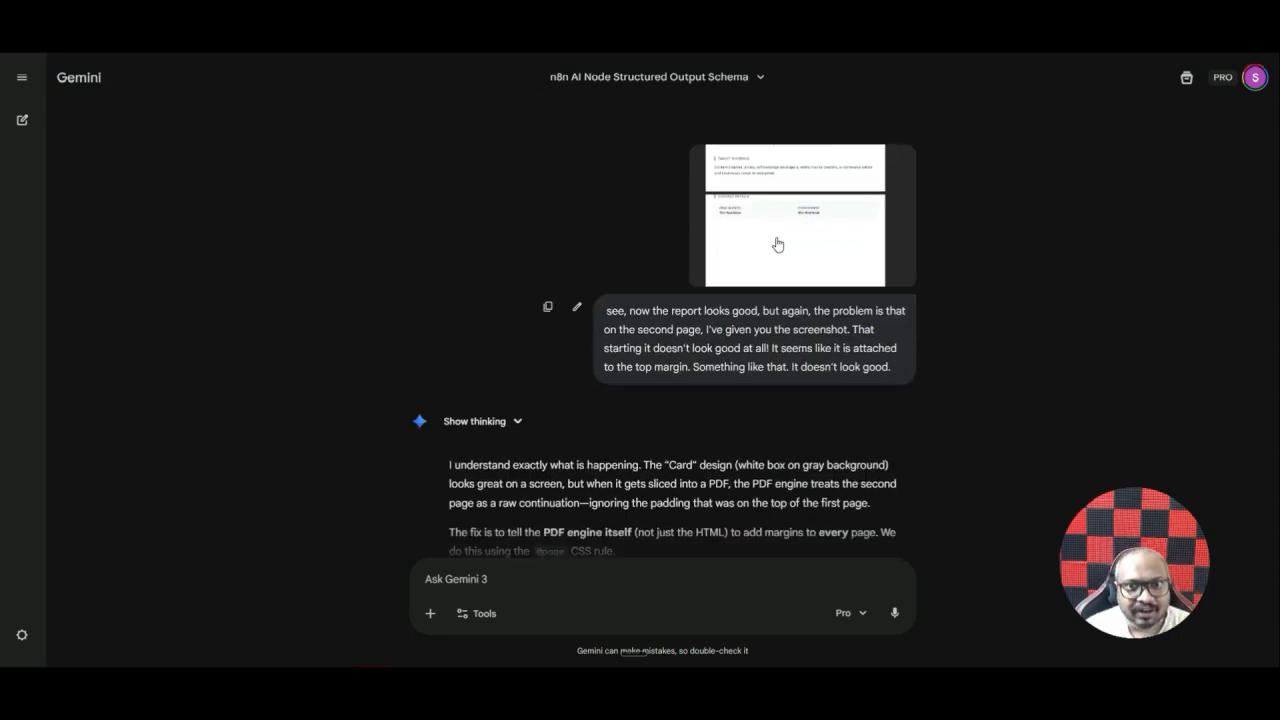
View the screenshot attached to the second-page margin complaint at full size, and return to the conversation
{"action": "left_click", "coordinate": [776, 239]}
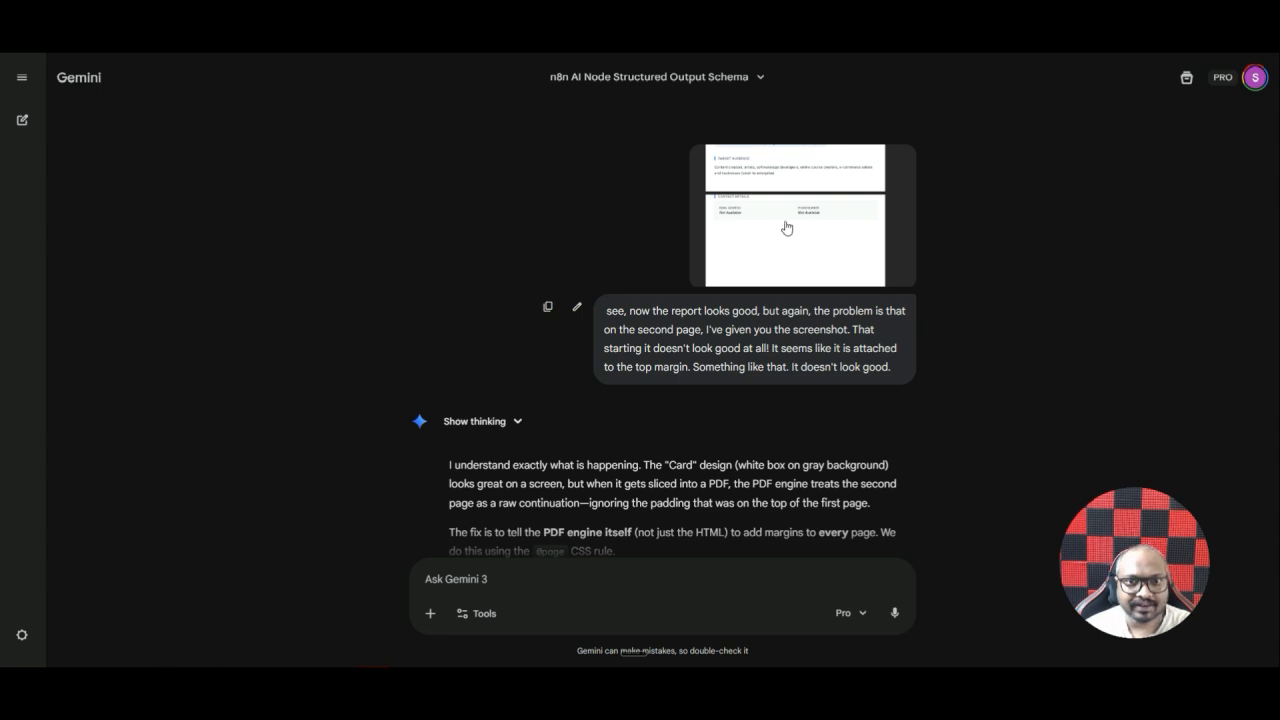
{"action": "left_click", "coordinate": [777, 243]}
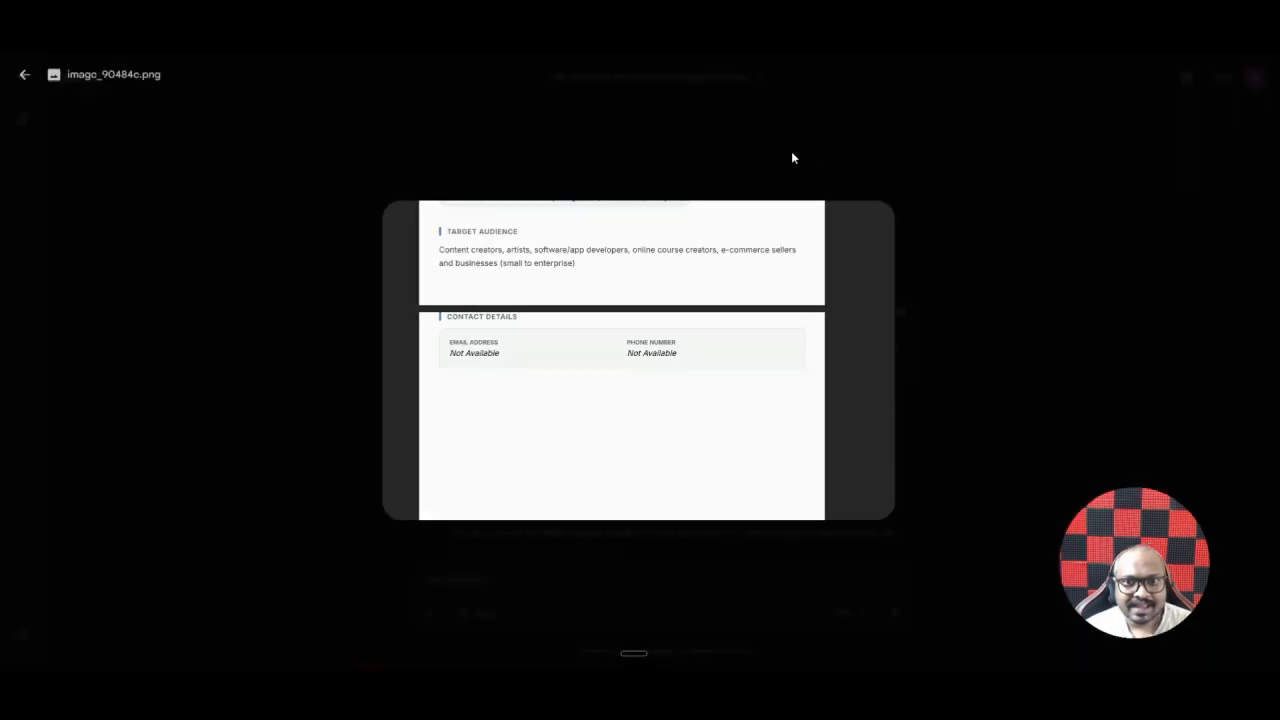
{"action": "left_click", "coordinate": [713, 160]}
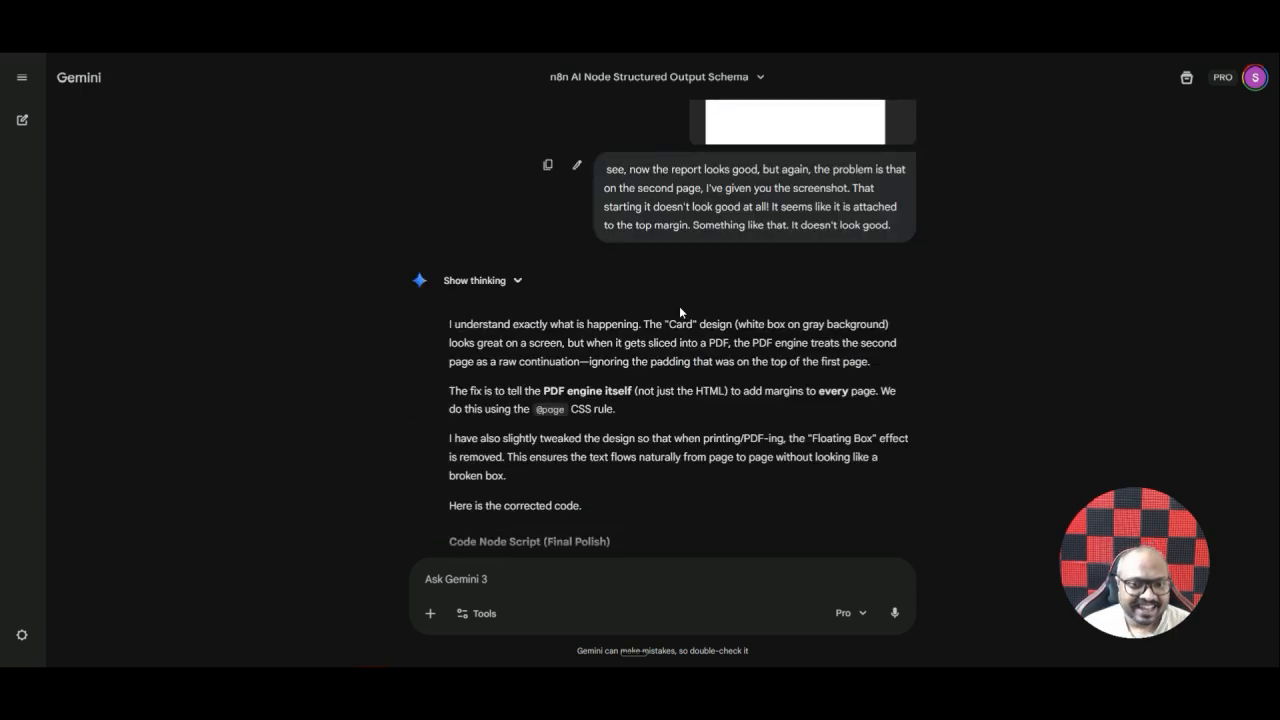
{"action": "scroll", "coordinate": [671, 315], "scroll_direction": "up", "scroll_amount": 6}
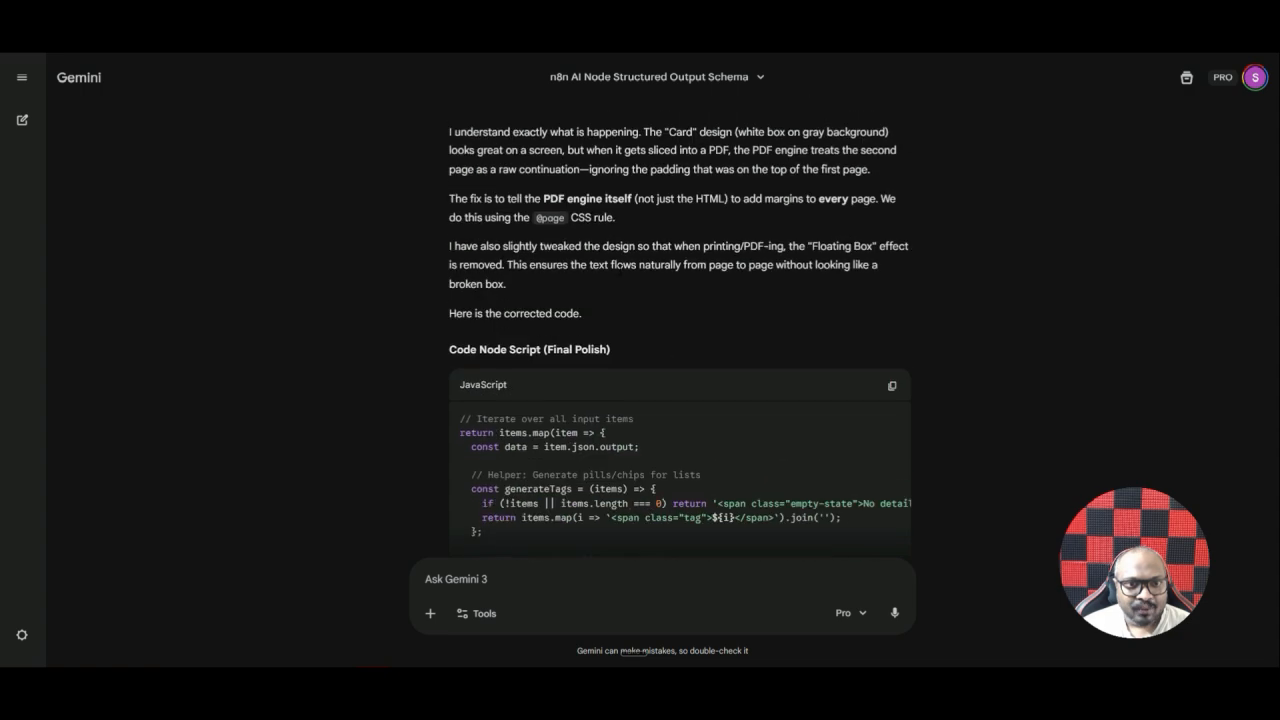
{"action": "scroll", "coordinate": [714, 327], "scroll_direction": "down", "scroll_amount": 3}
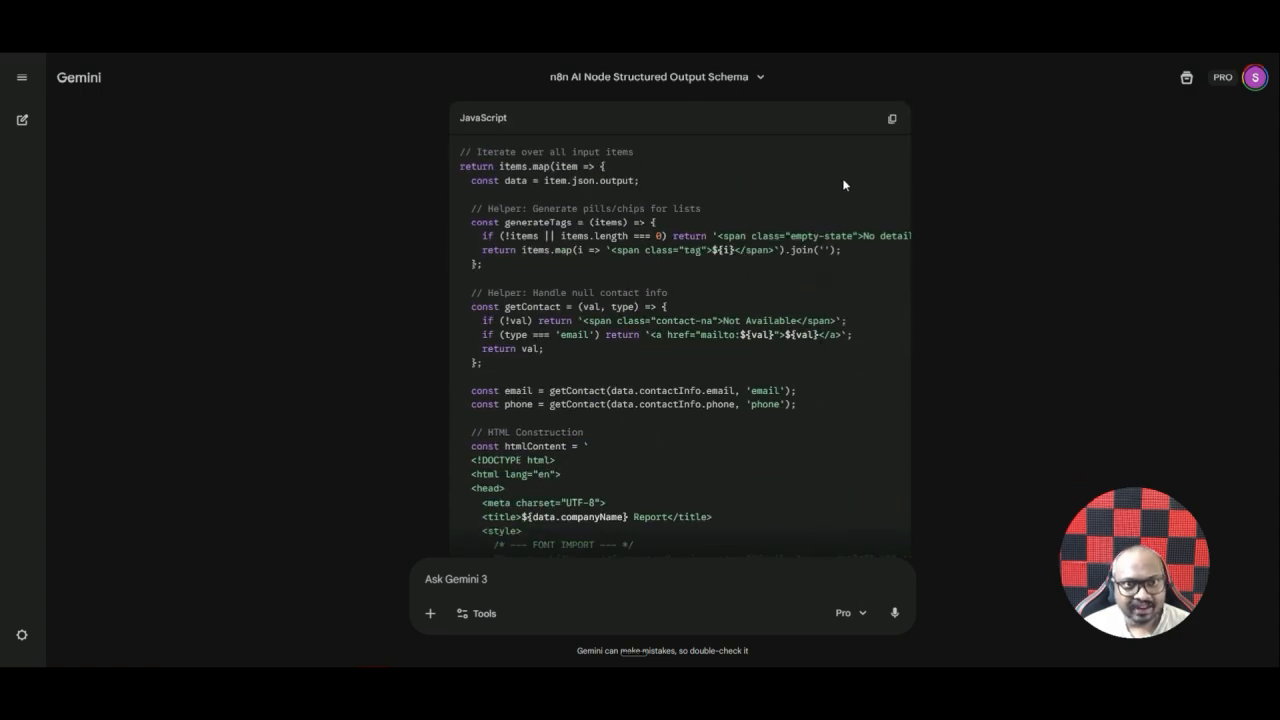
{"action": "left_click", "coordinate": [891, 122]}
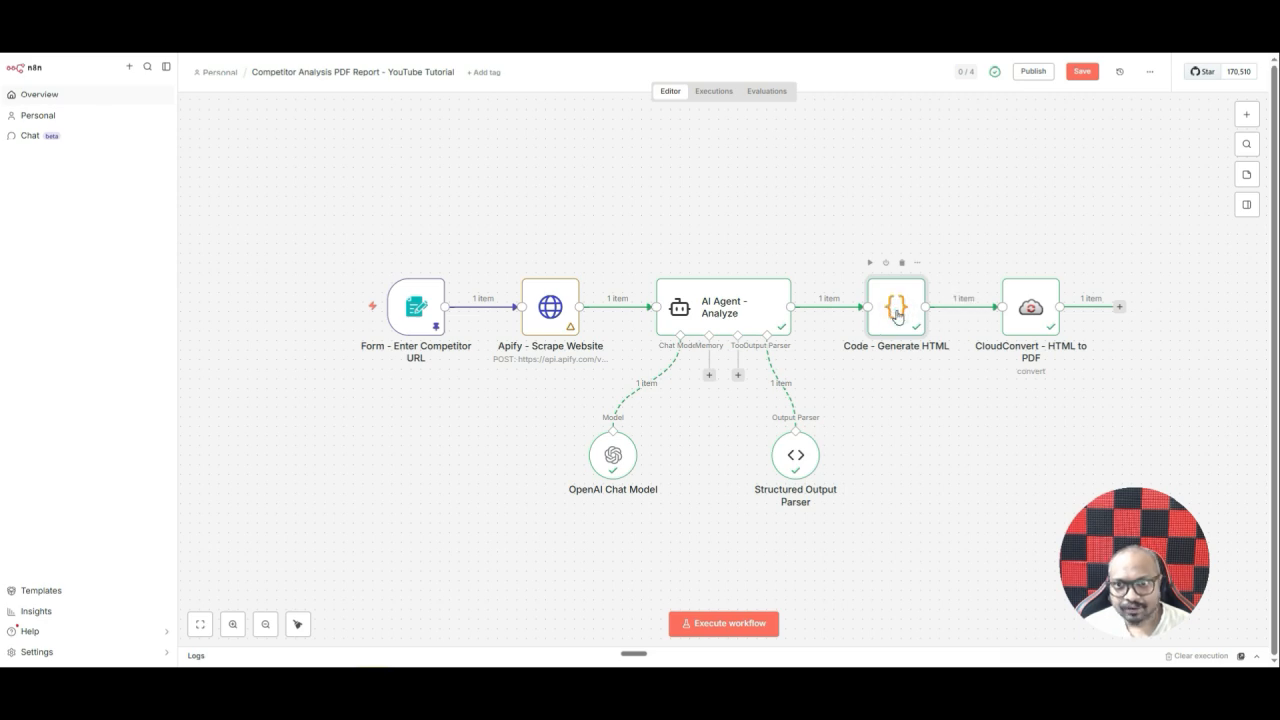
Inspect the html_report output of the Code - Generate HTML node in n8n, return to the canvas, and save the workflow
{"action": "double_click", "coordinate": [897, 316]}
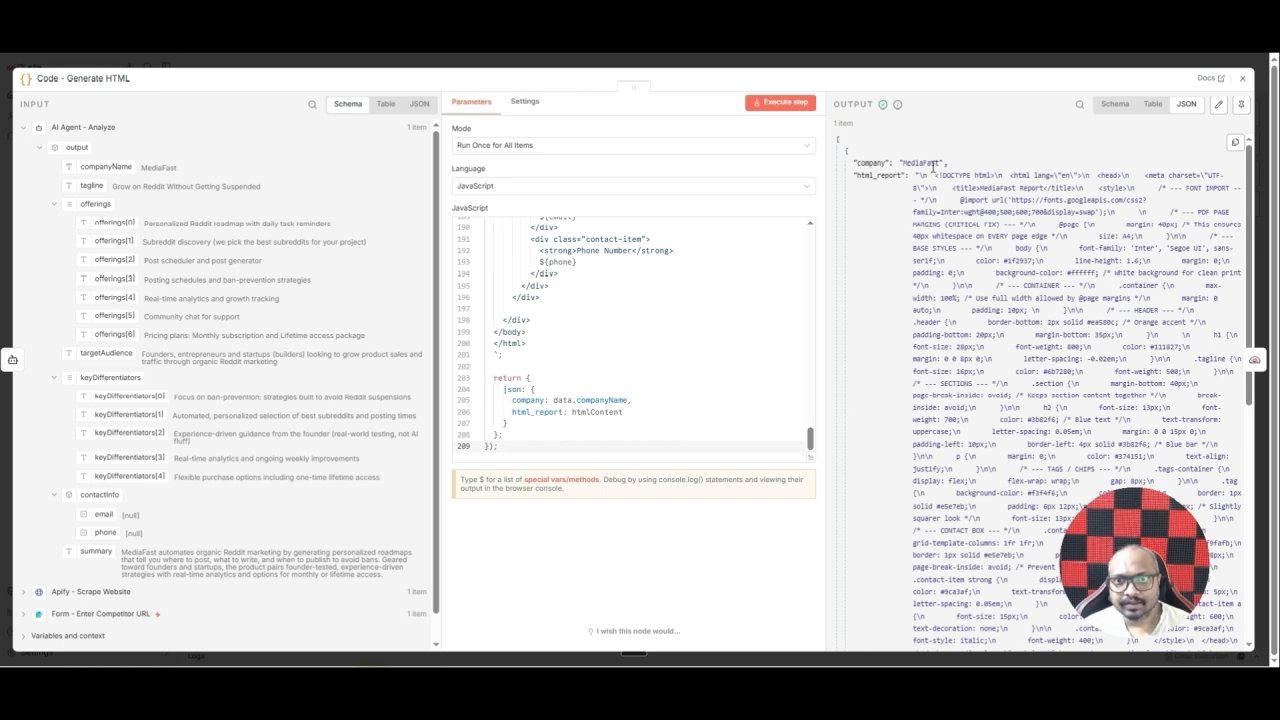
{"action": "scroll", "coordinate": [932, 163], "scroll_direction": "down", "scroll_amount": 5}
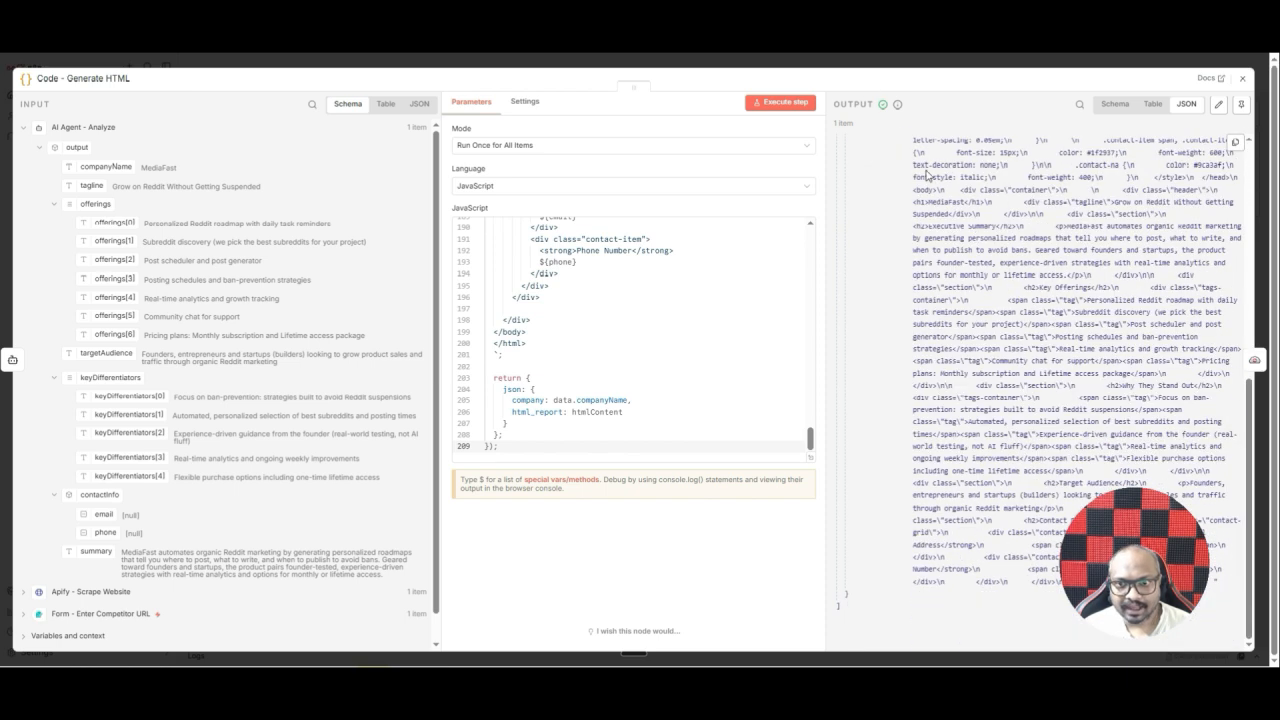
{"action": "left_click", "coordinate": [834, 65]}
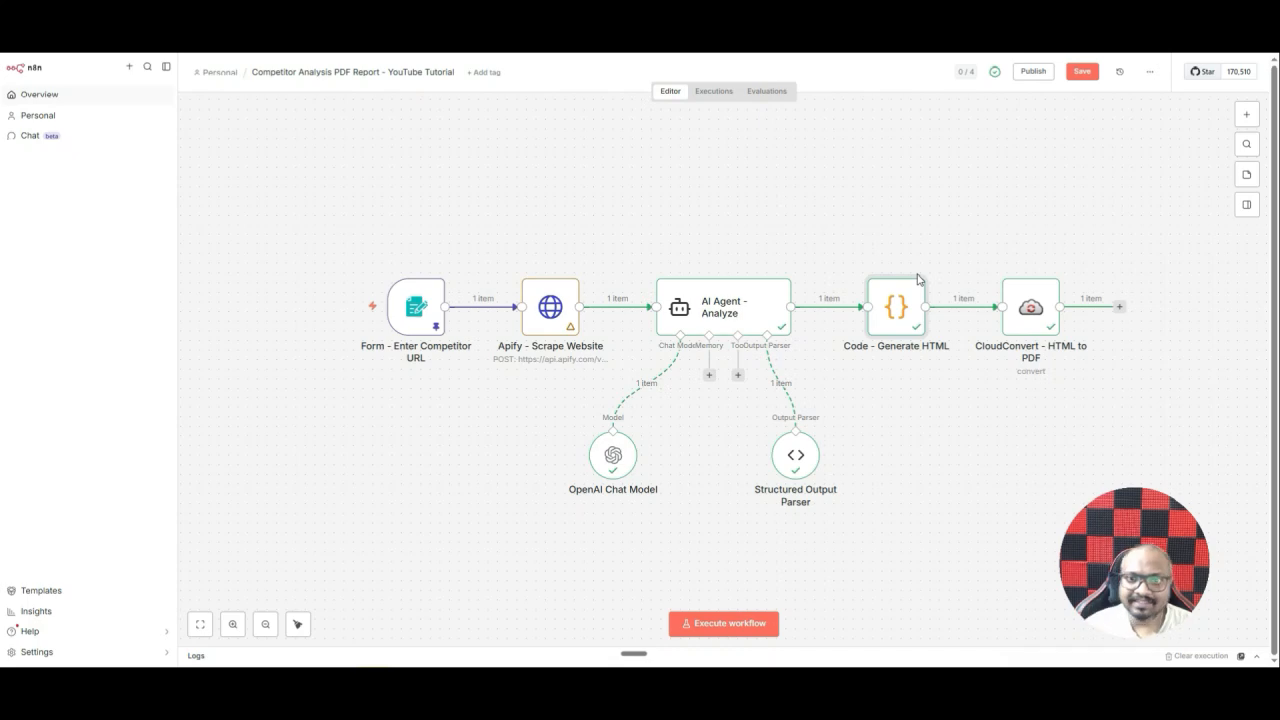
{"action": "key", "text": "ctrl+s"}
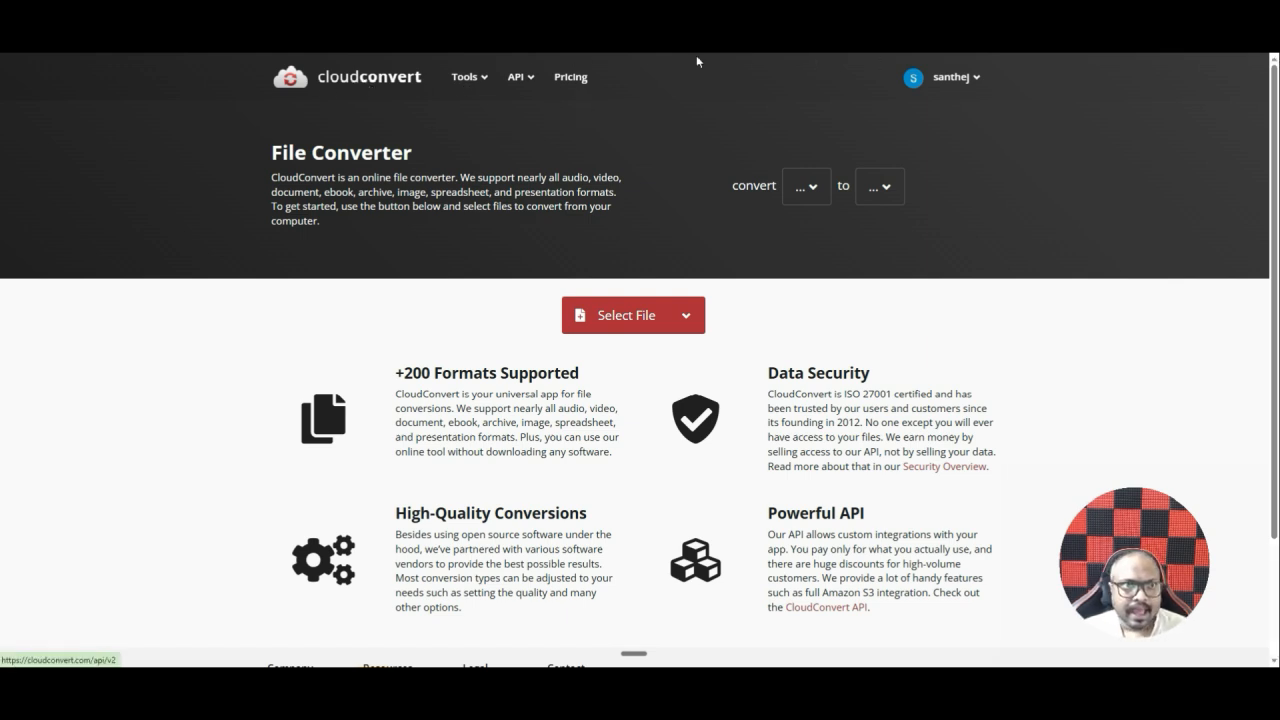
Switch to CloudConvert, open the account dashboard, show the OAuth clients under Authorization, and start creating a new client
{"action": "left_click", "coordinate": [984, 77]}
{"action": "left_click", "coordinate": [941, 117]}
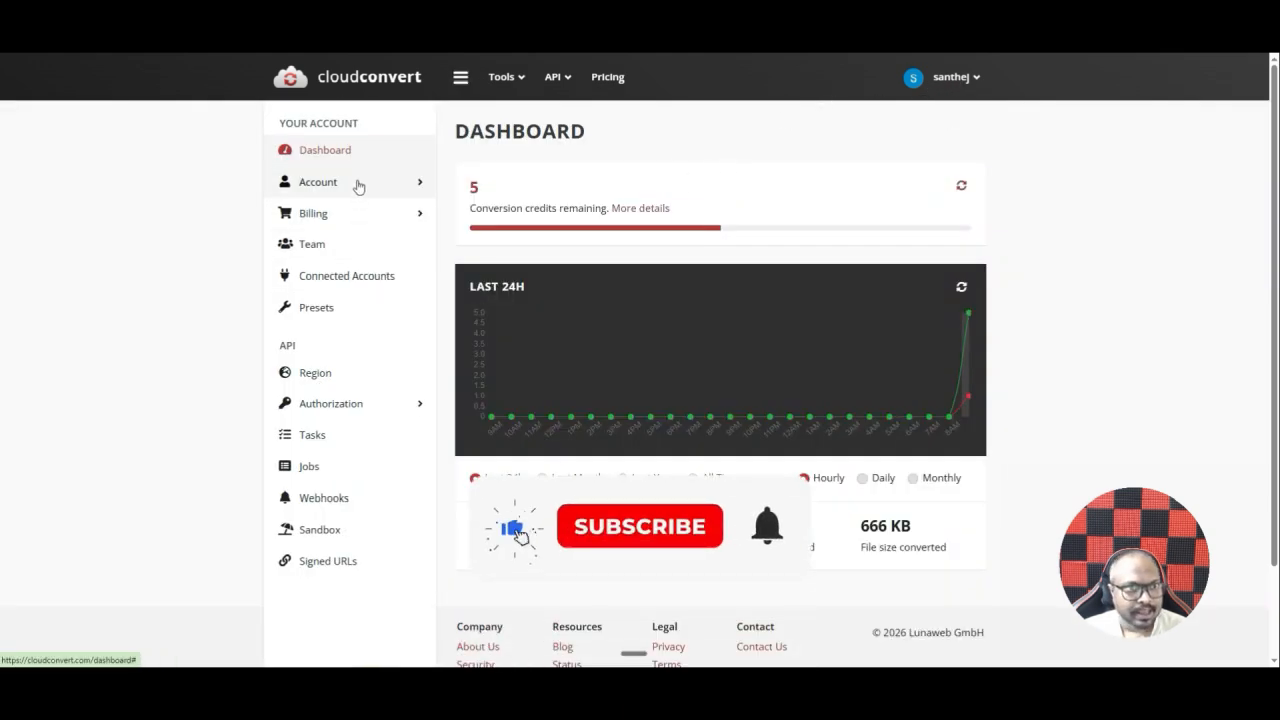
{"action": "left_click", "coordinate": [344, 412]}
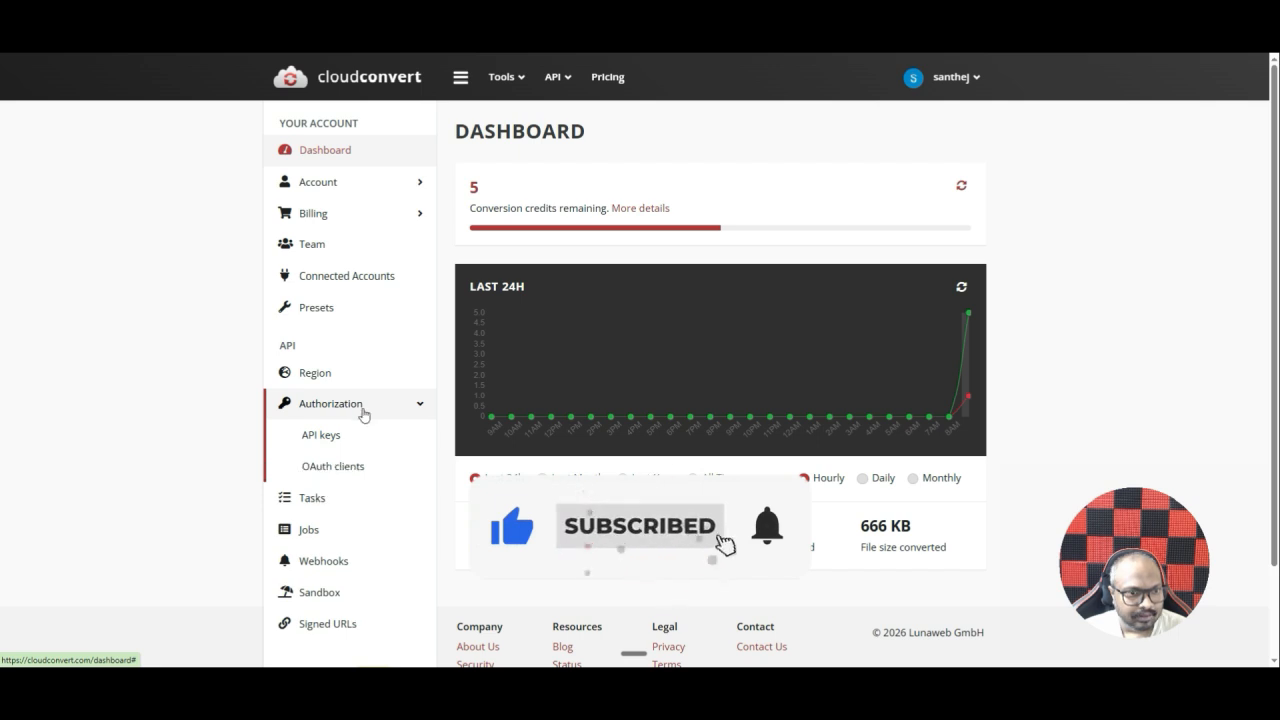
{"action": "left_click", "coordinate": [335, 466]}
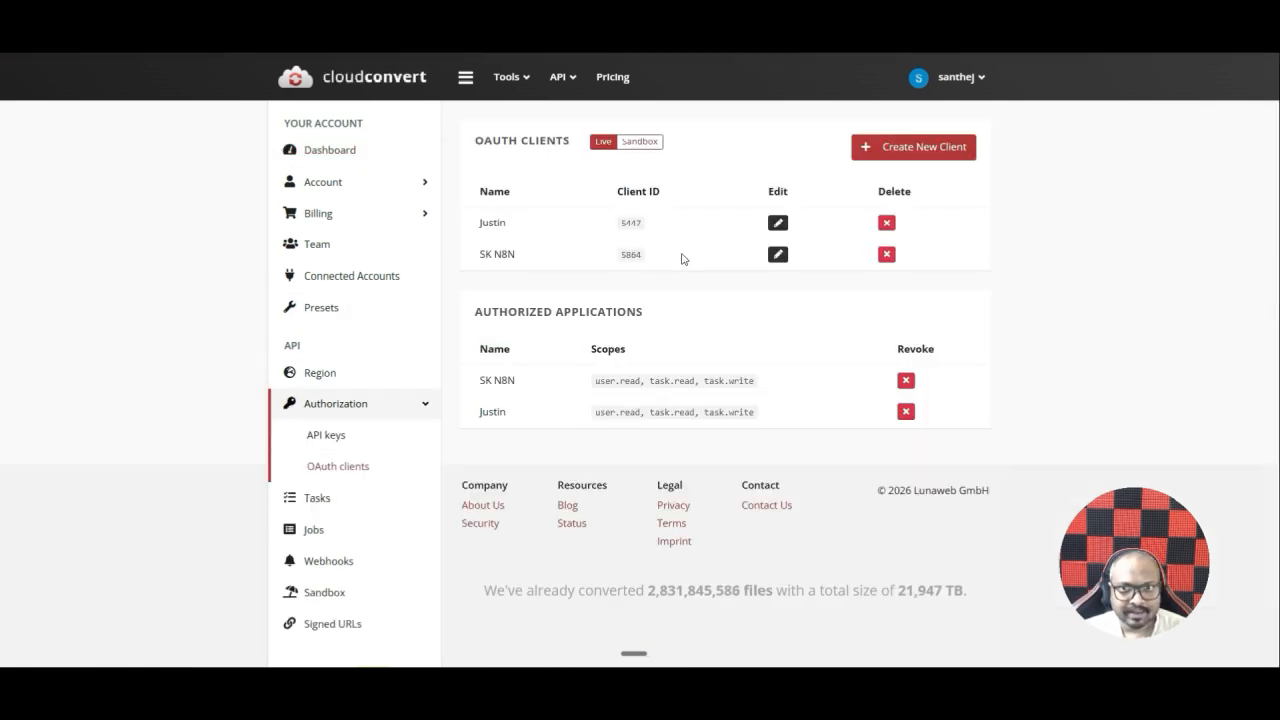
{"action": "left_click", "coordinate": [912, 148]}
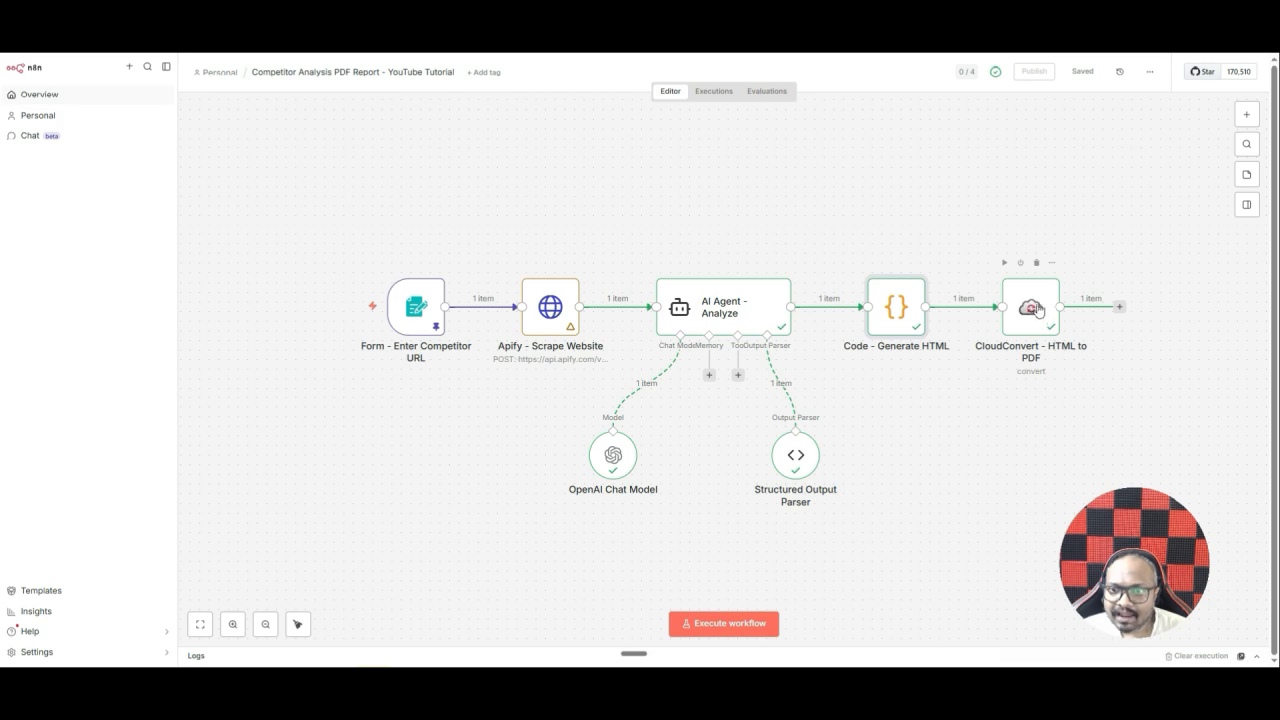
In n8n, search the available nodes for "cloudco" to locate the CloudConvert node, and dismiss the node list
{"action": "left_click", "coordinate": [1245, 116]}
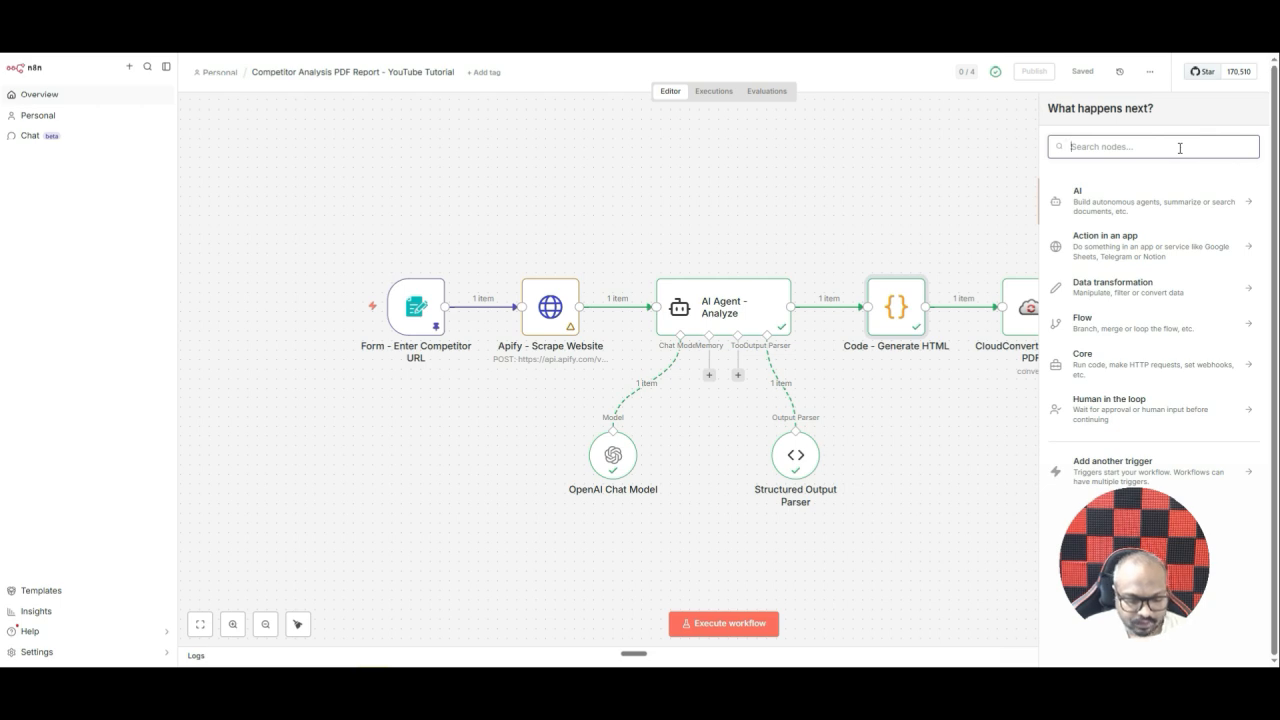
{"action": "type", "text": "cloudco"}
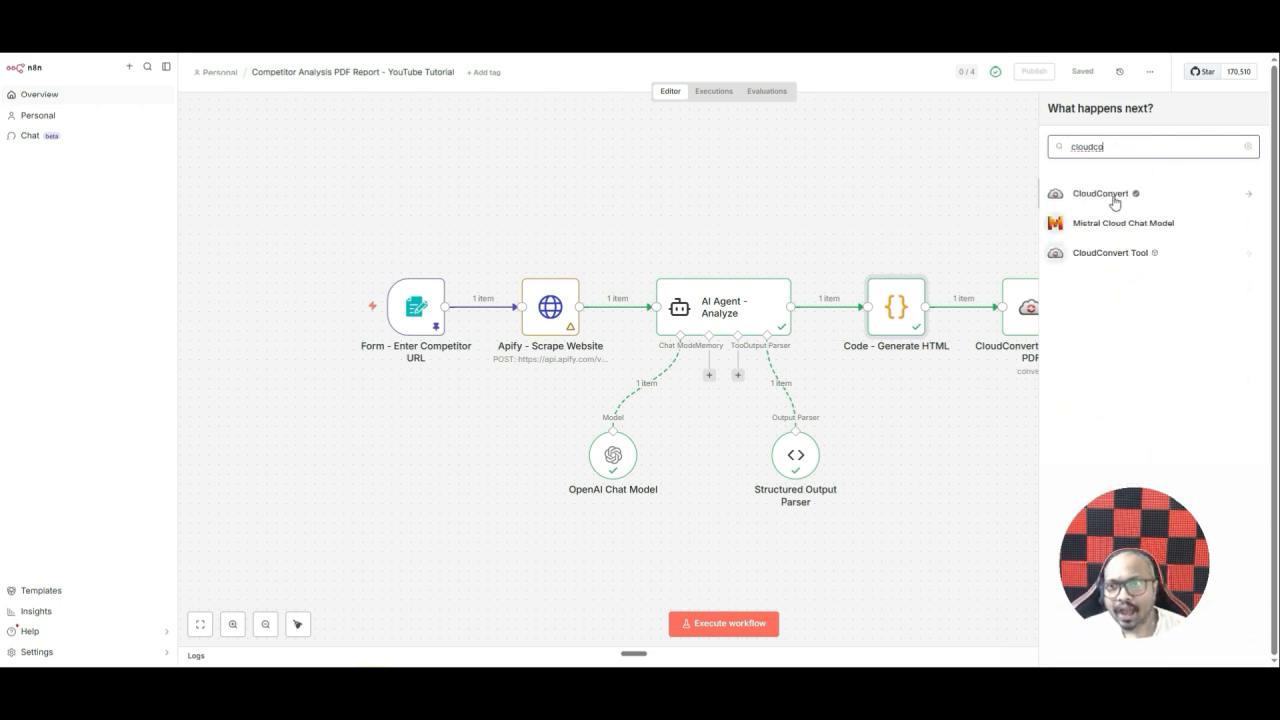
{"action": "left_click", "coordinate": [940, 174]}
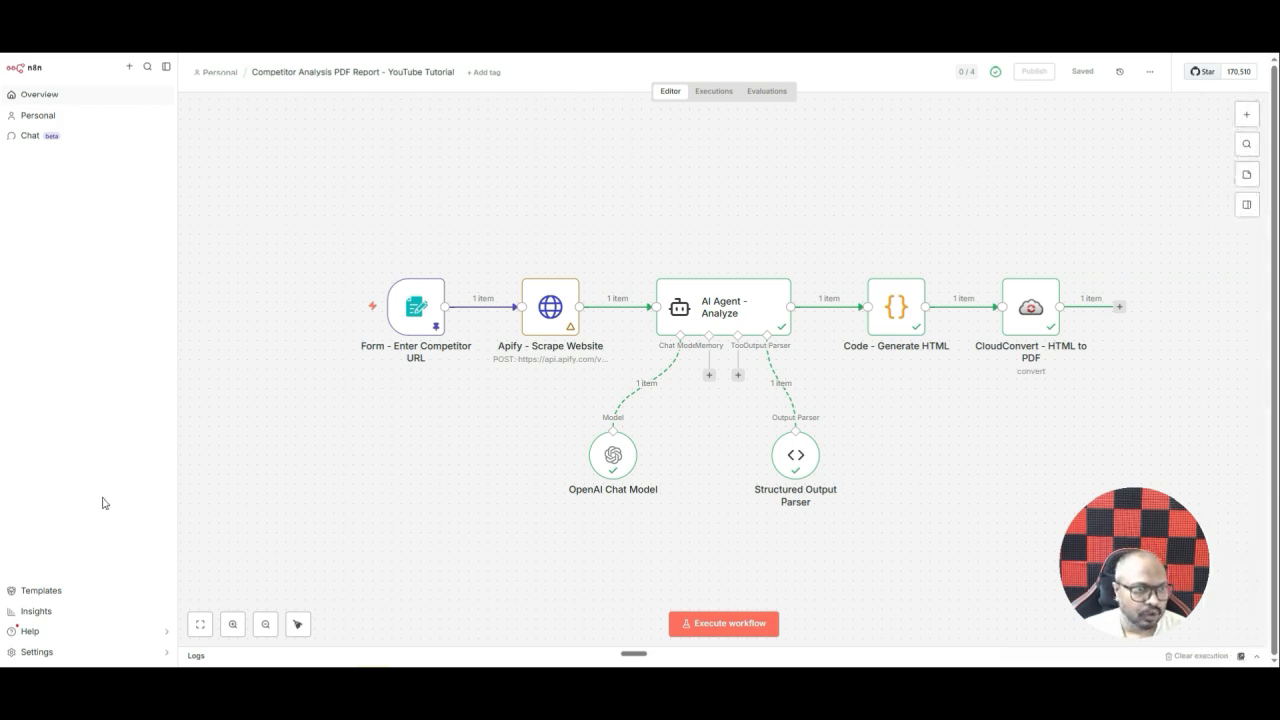
Open the Community nodes settings and start installing a new community node
{"action": "left_click", "coordinate": [85, 646]}
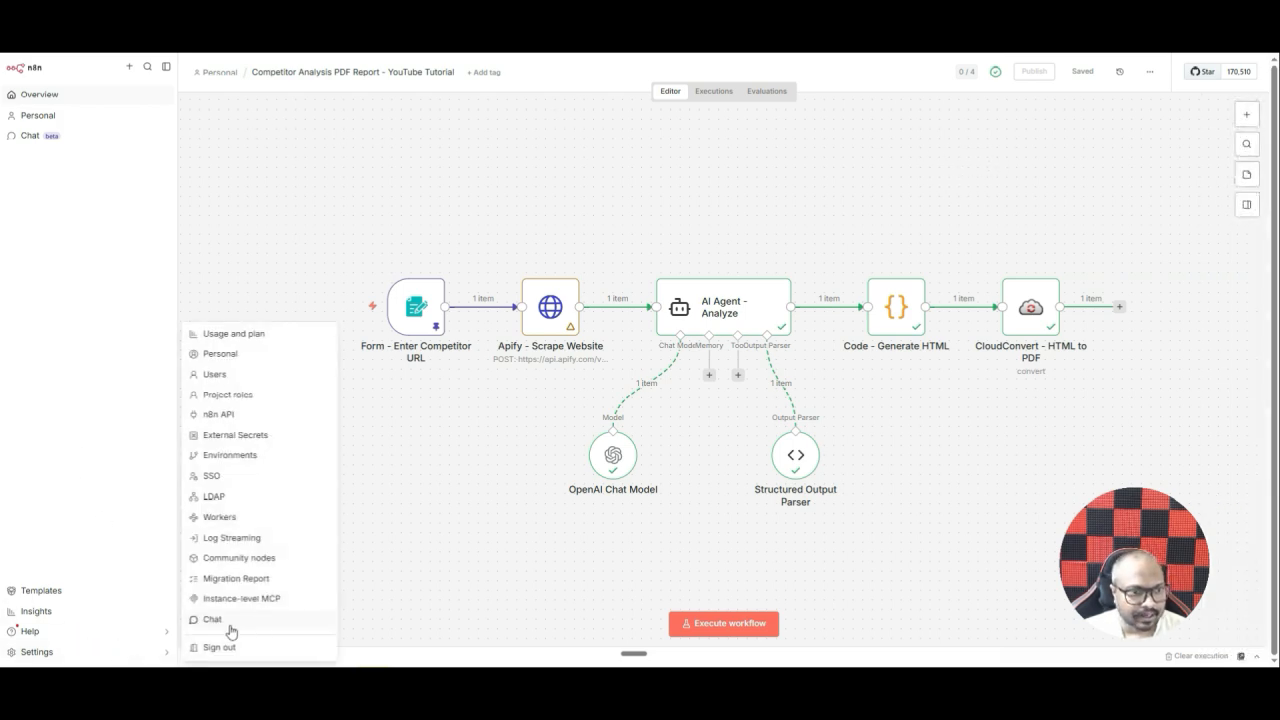
{"action": "left_click", "coordinate": [228, 559]}
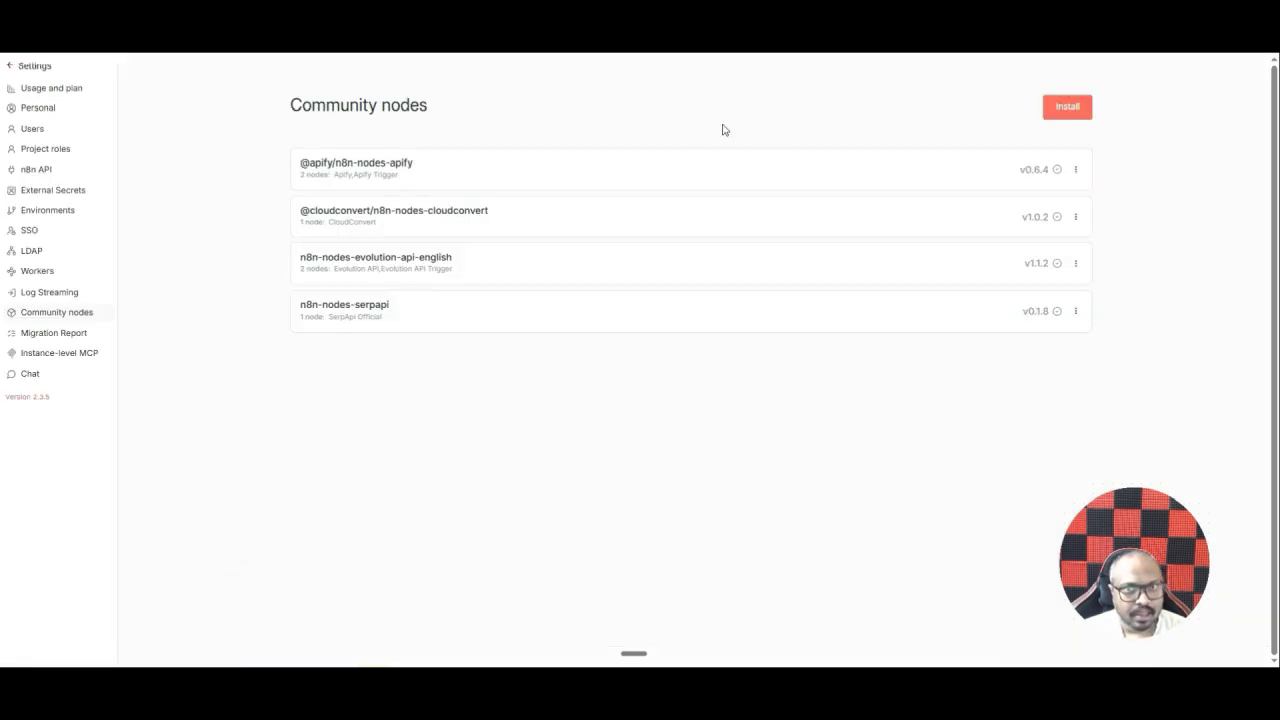
{"action": "left_click", "coordinate": [1066, 108]}
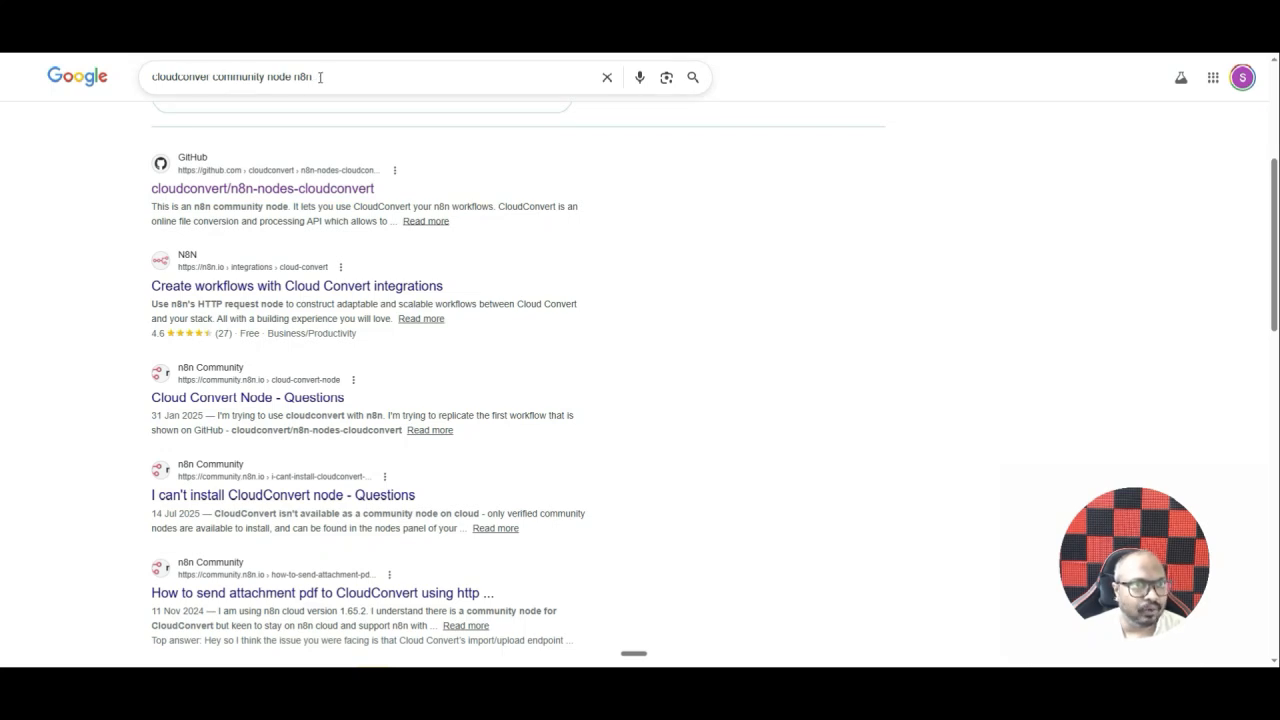
Switch to the Google results, open the cloudconvert/n8n-nodes-cloudconvert GitHub repository, and copy the npm package name from its Installation section
{"action": "left_click", "coordinate": [220, 192]}
{"action": "scroll", "coordinate": [503, 240], "scroll_direction": "down", "scroll_amount": 3}
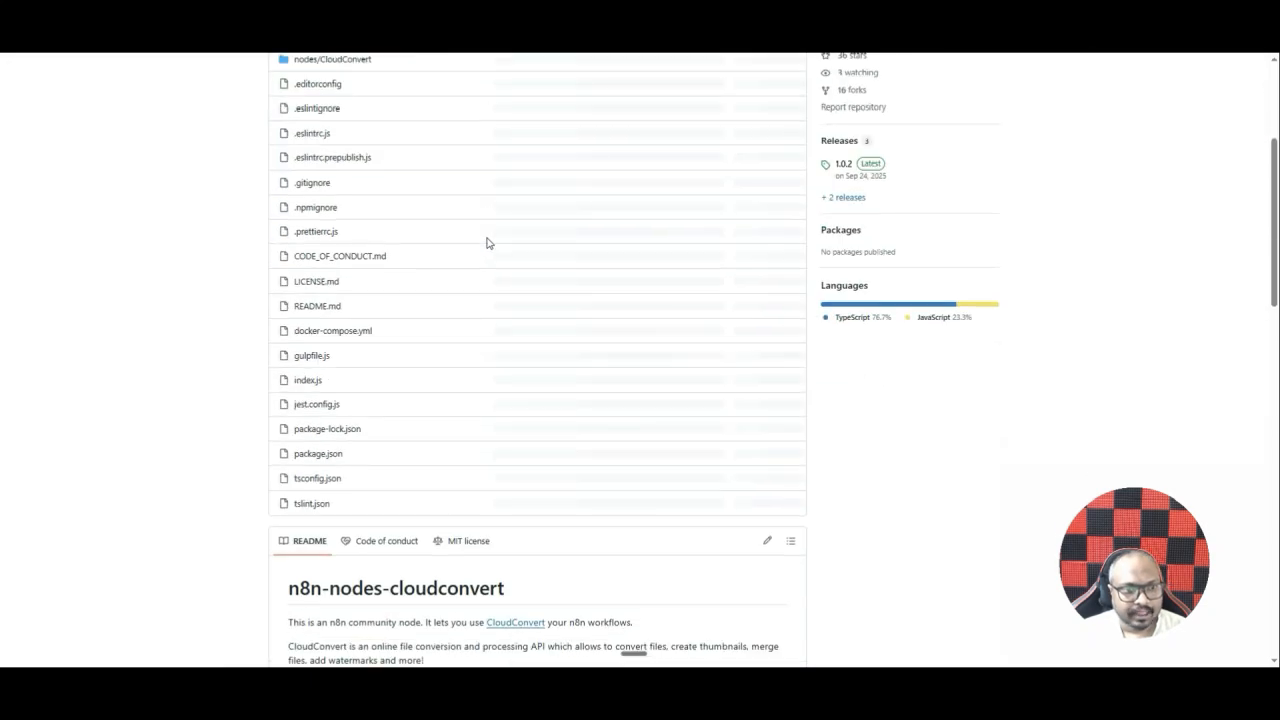
{"action": "scroll", "coordinate": [487, 242], "scroll_direction": "down", "scroll_amount": 6}
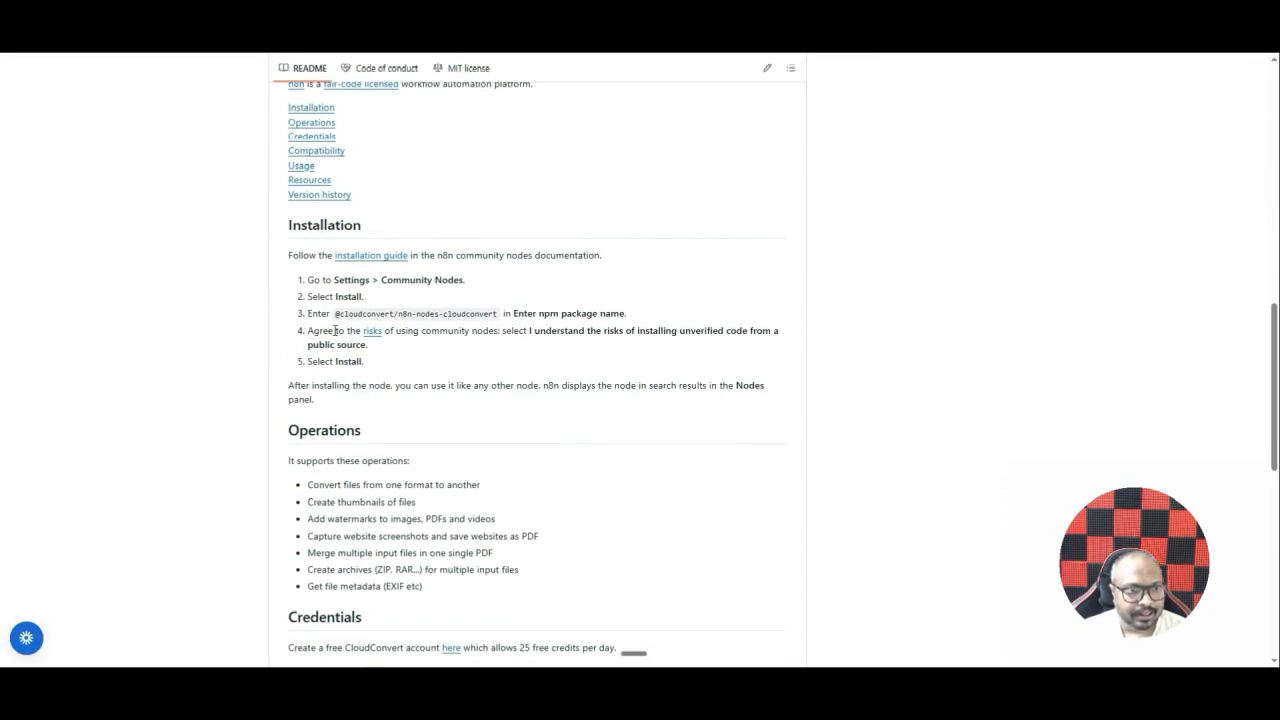
{"action": "left_click_drag", "start_coordinate": [336, 316], "coordinate": [498, 315]}
{"action": "right_click", "coordinate": [492, 314]}
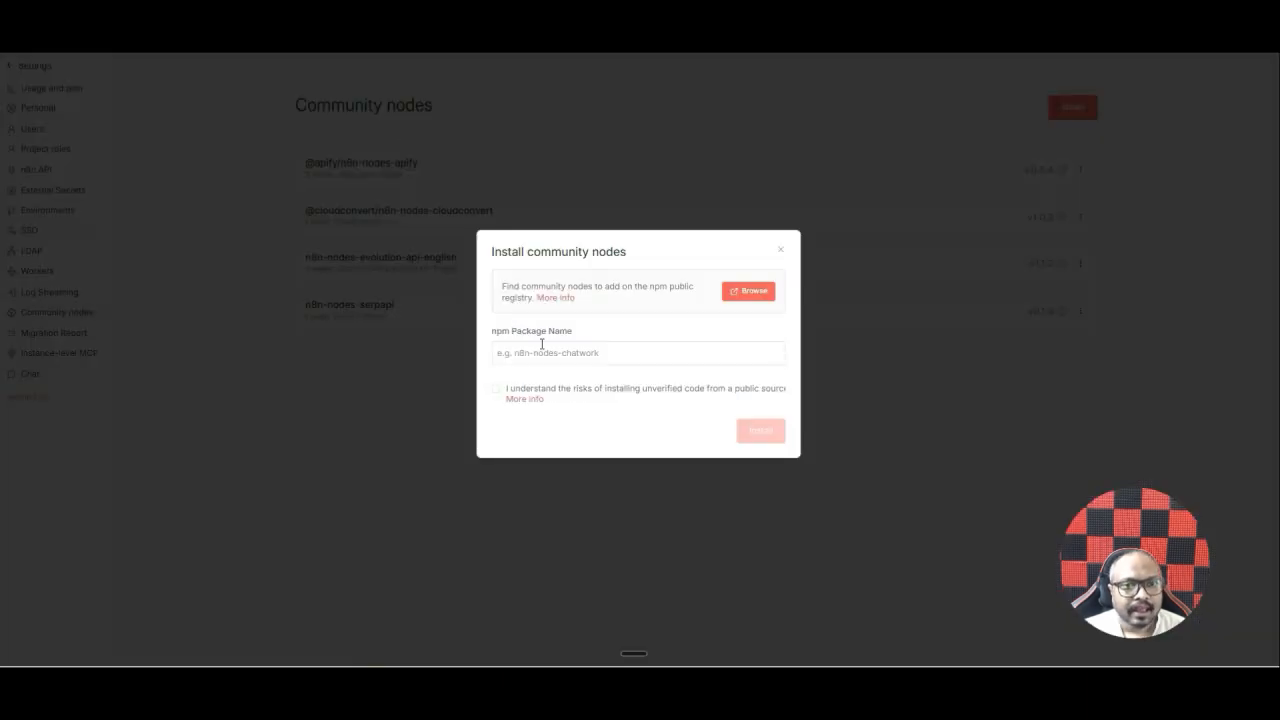
{"action": "left_click", "coordinate": [548, 352]}
{"action": "key", "text": "ctrl+v"}
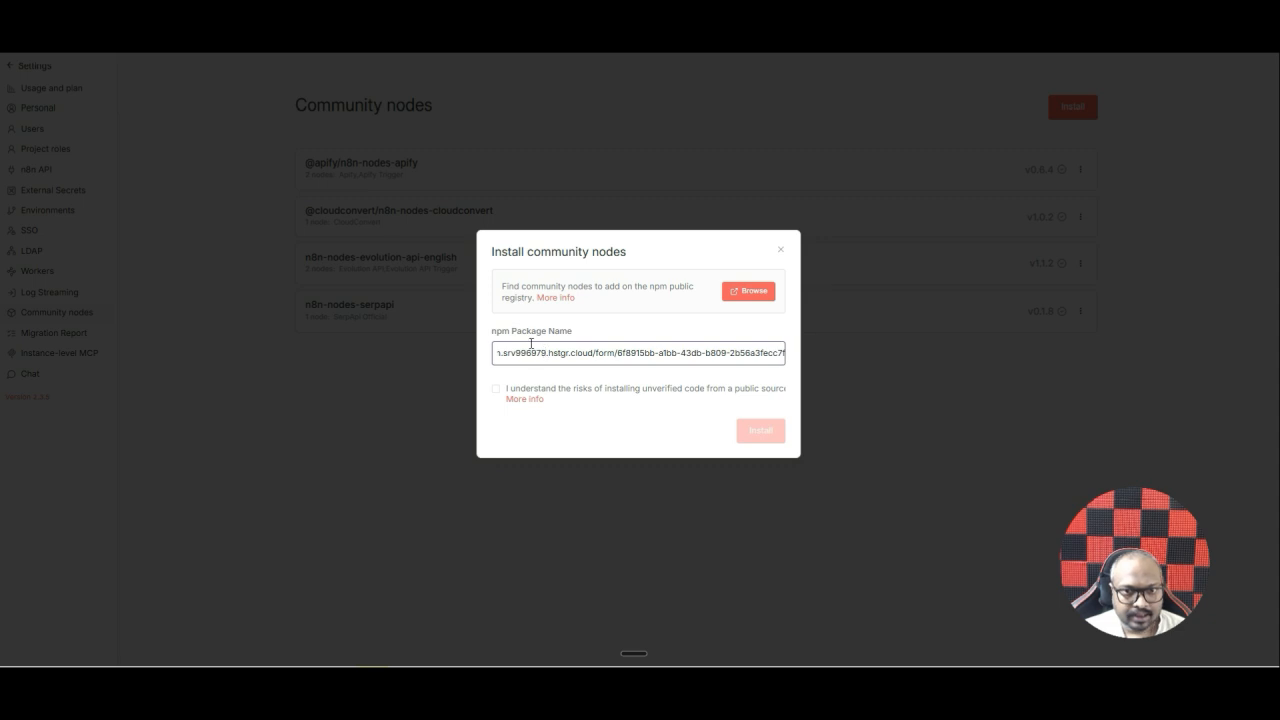
{"action": "left_click", "coordinate": [495, 388]}
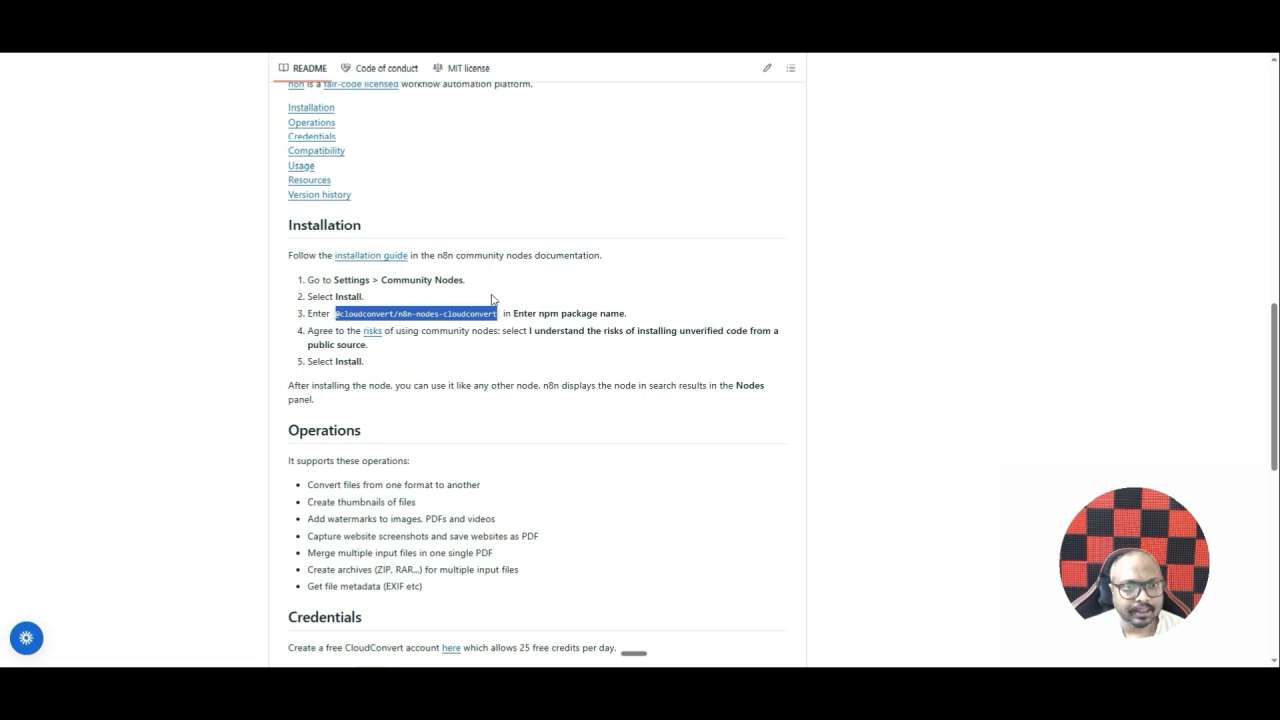
{"action": "right_click", "coordinate": [472, 313]}
{"action": "left_click", "coordinate": [506, 329]}
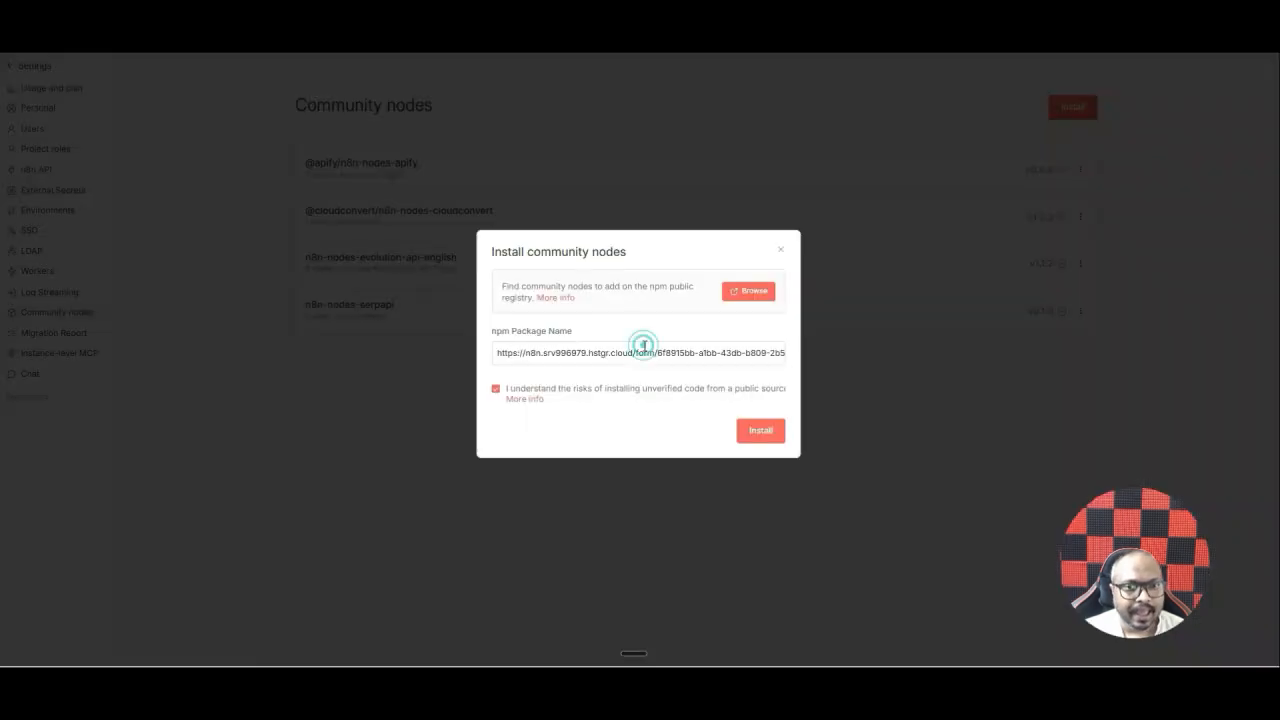
{"action": "triple_click", "coordinate": [643, 345]}
{"action": "key", "text": "ctrl+v"}
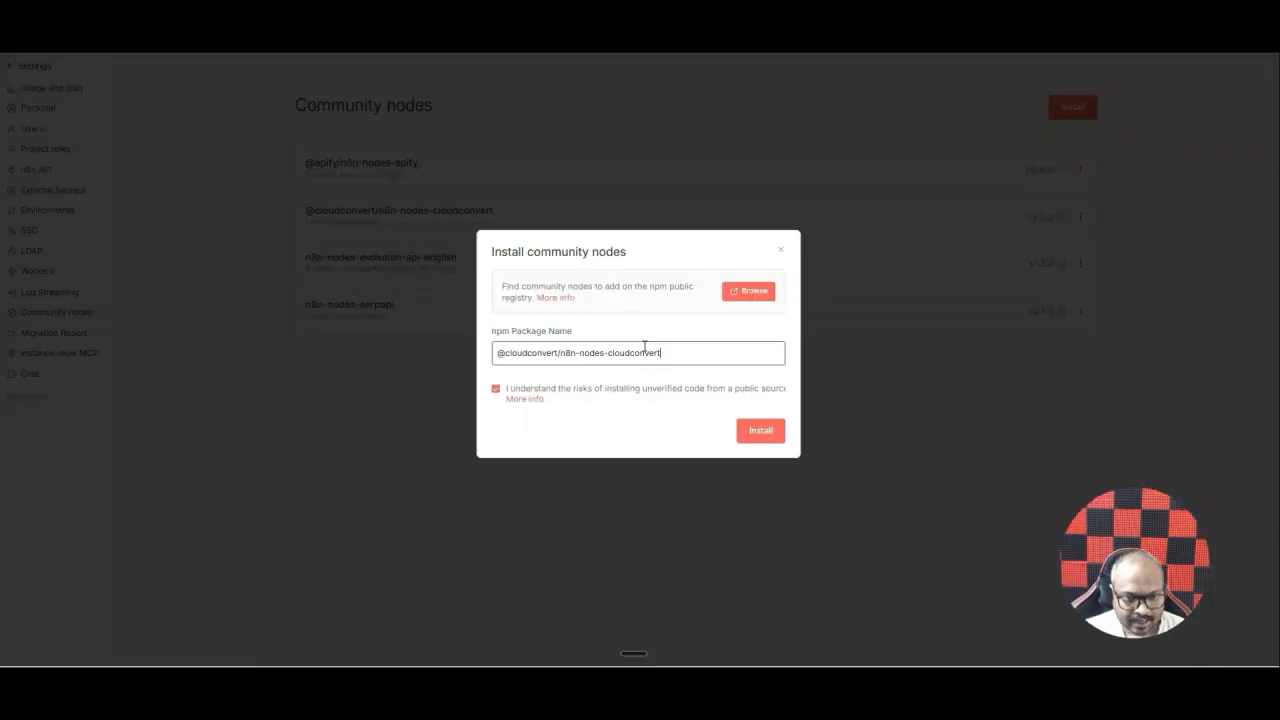
{"action": "left_click", "coordinate": [885, 424]}
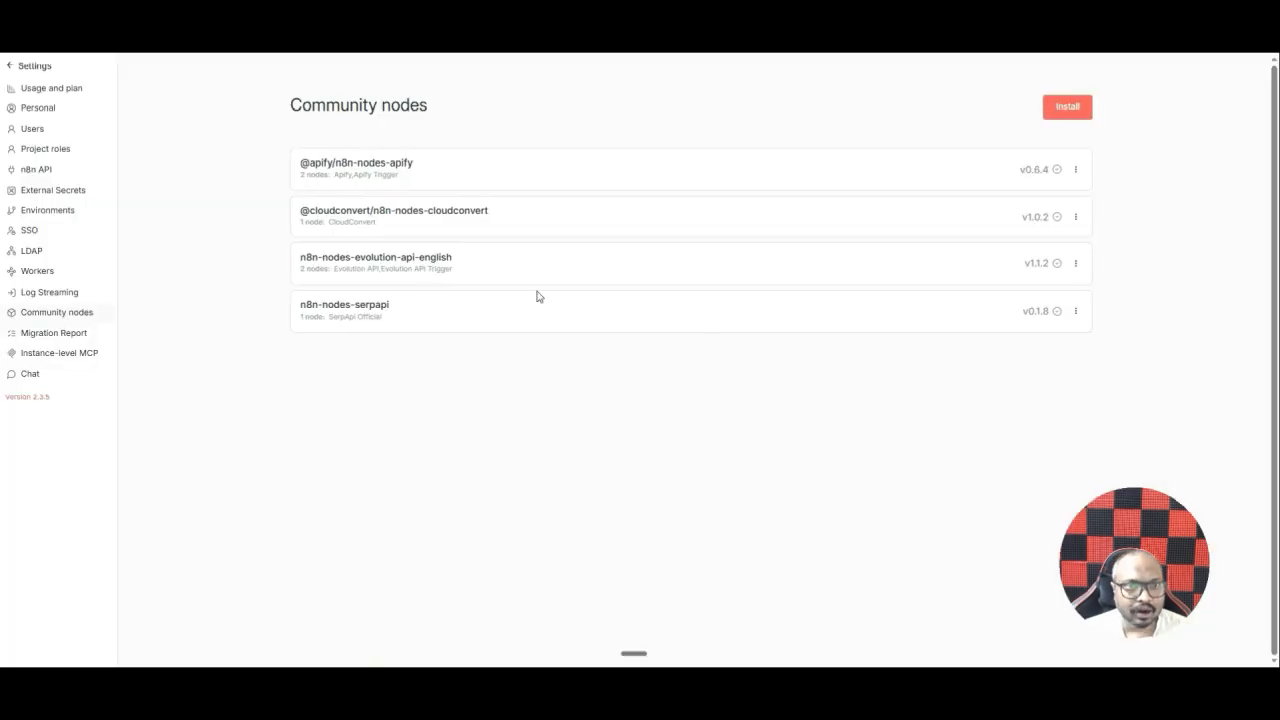
Return to the workflow, open the CloudConvert - HTML to PDF node, and start creating a new CloudConvert credential
{"action": "left_click", "coordinate": [10, 65]}
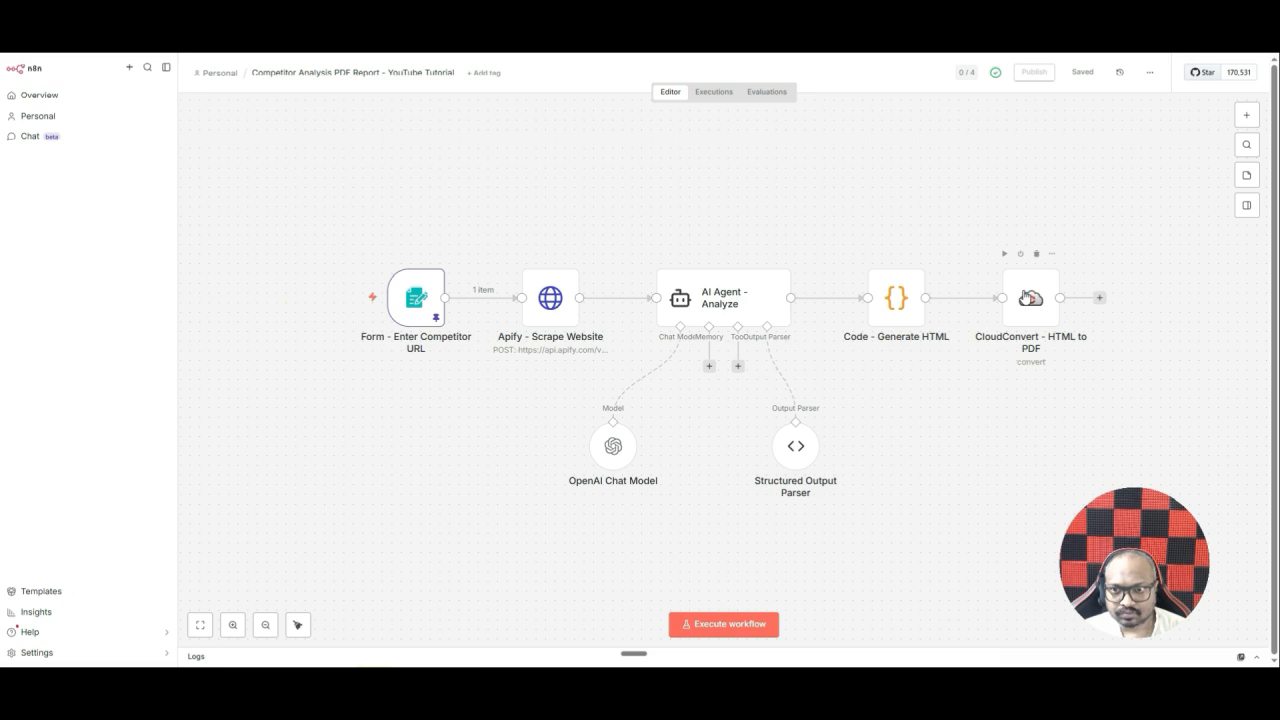
{"action": "left_click", "coordinate": [1025, 297]}
{"action": "double_click", "coordinate": [1028, 297]}
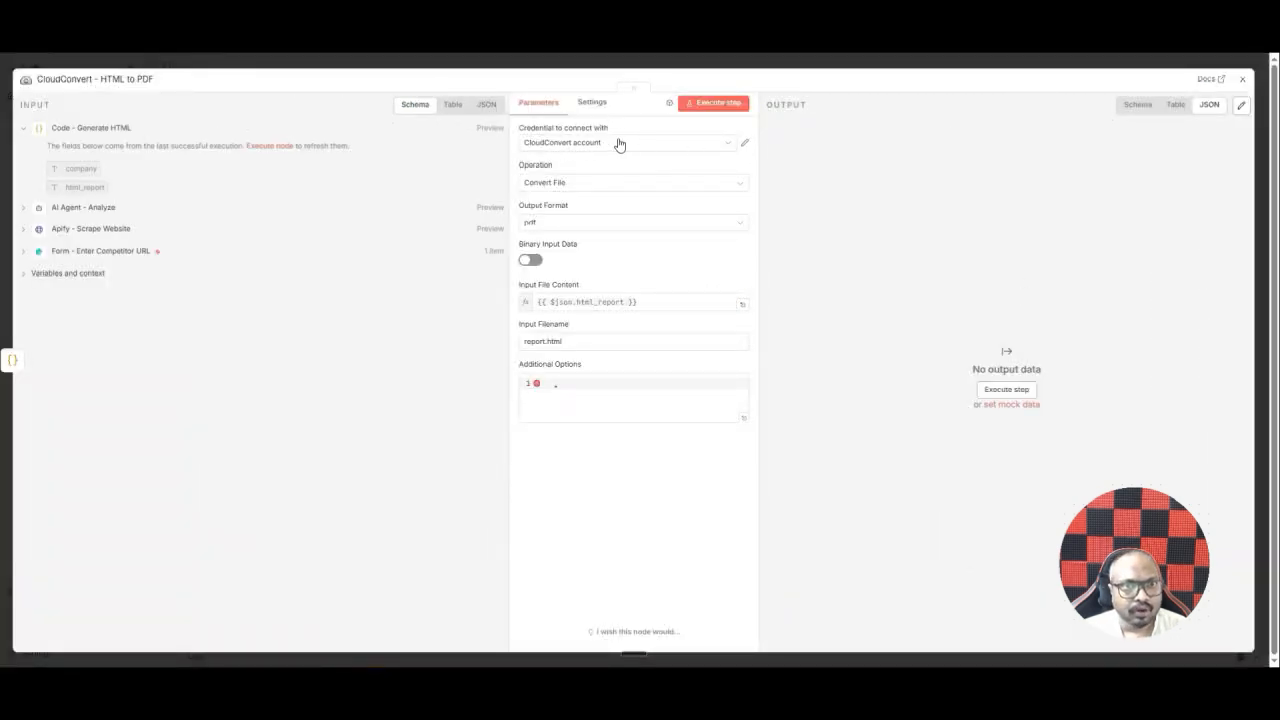
{"action": "left_click", "coordinate": [575, 142]}
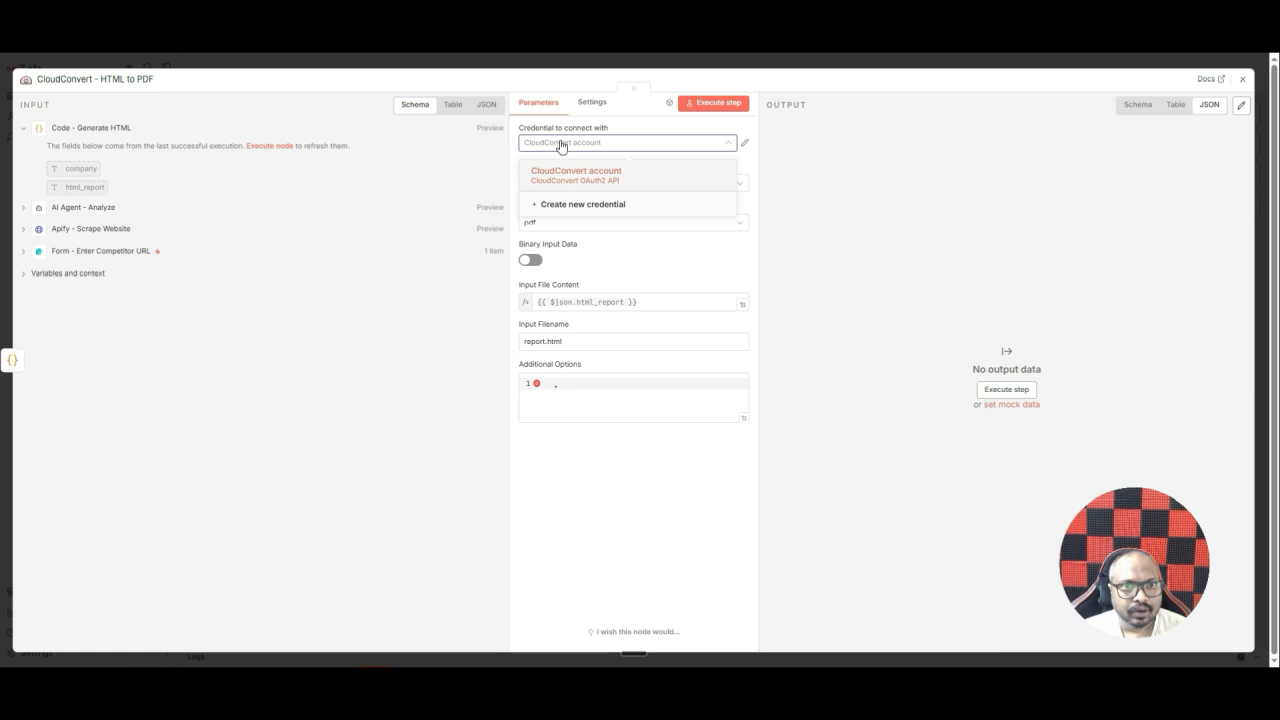
{"action": "left_click", "coordinate": [595, 205]}
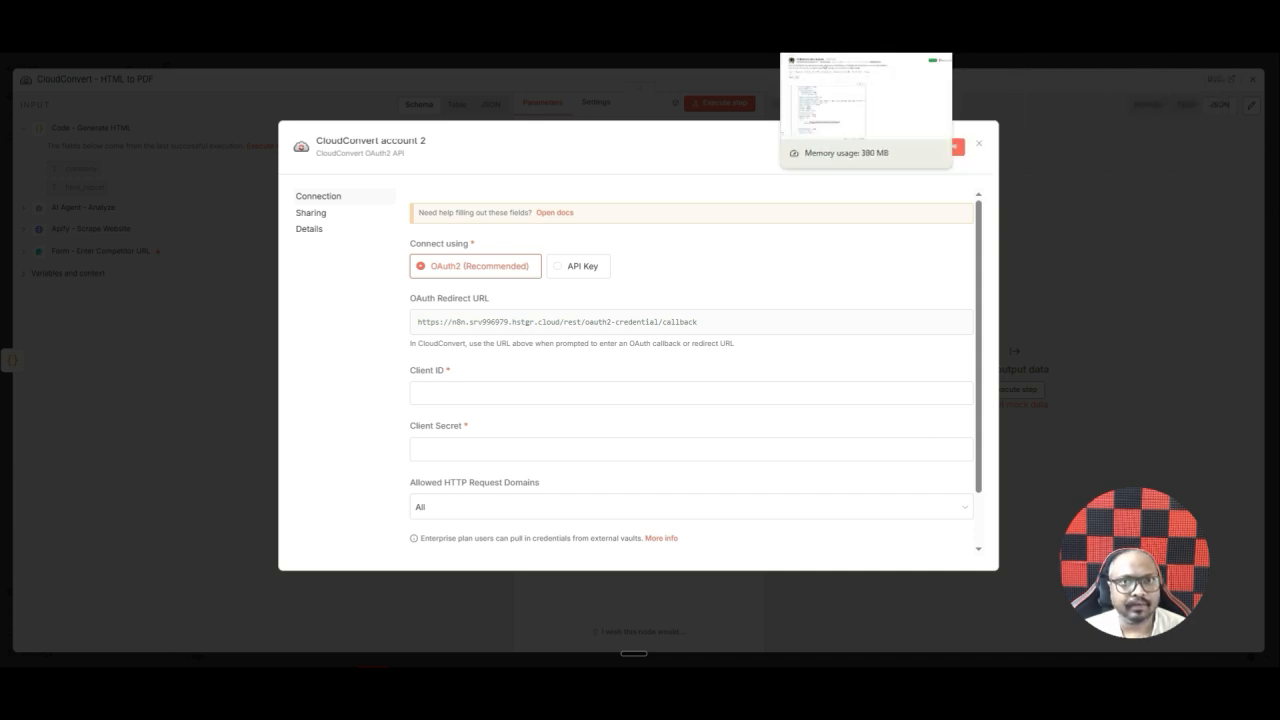
Copy the OAuth Redirect URL from the n8n credential and paste it as the Redirect URL in CloudConvert's Create Client form
{"action": "left_click", "coordinate": [808, 50]}
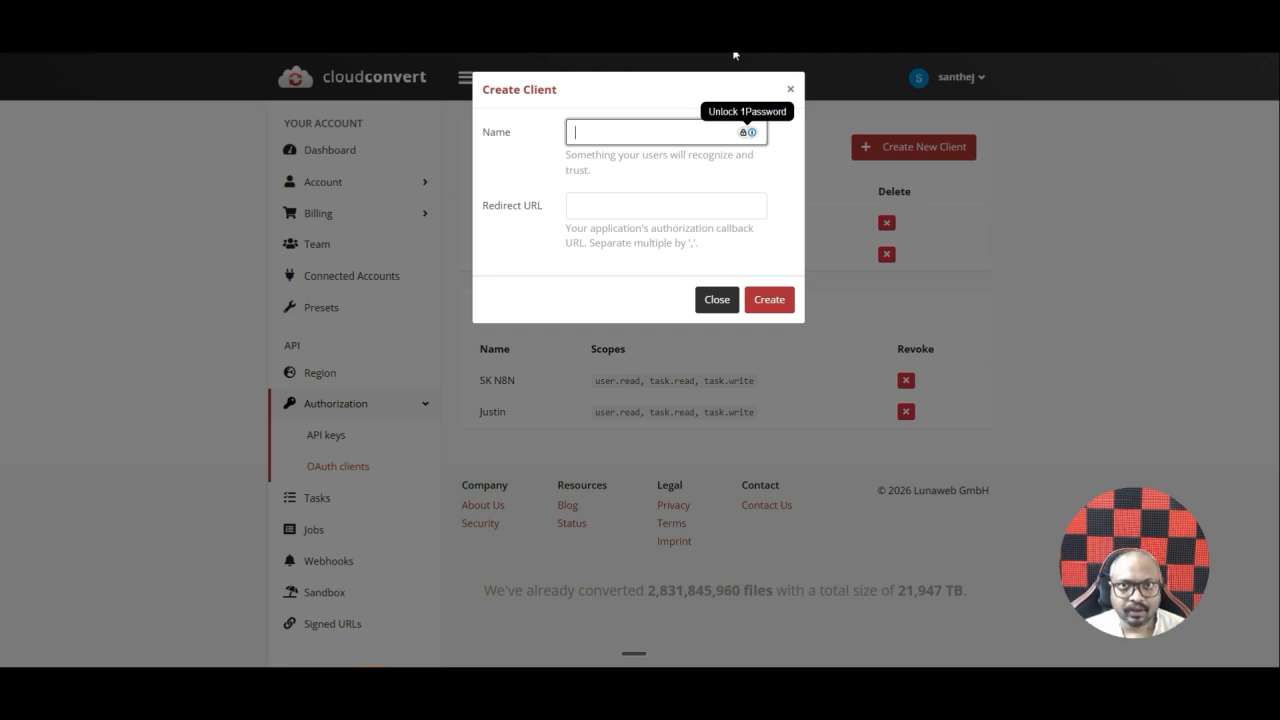
{"action": "key", "text": "ctrl+shift+Tab"}
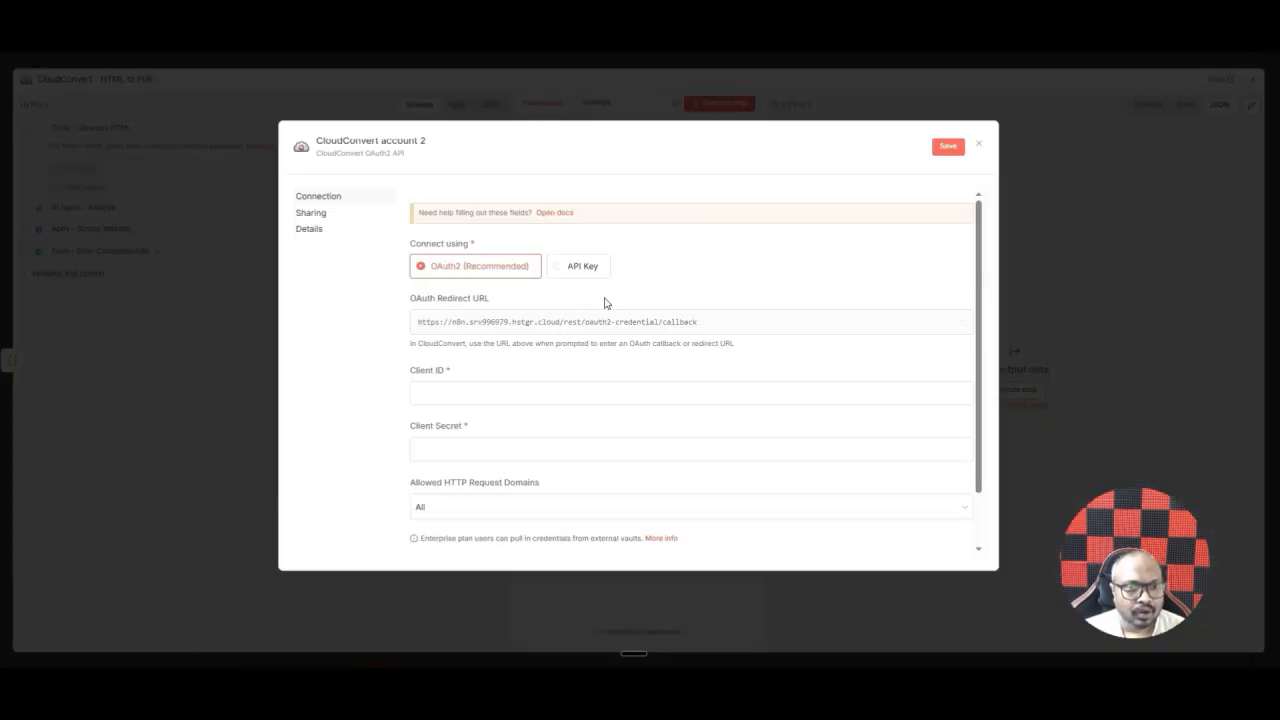
{"action": "scroll", "coordinate": [611, 304], "scroll_direction": "down", "scroll_amount": 1}
{"action": "scroll", "coordinate": [617, 311], "scroll_direction": "up", "scroll_amount": 1}
{"action": "left_click", "coordinate": [480, 322]}
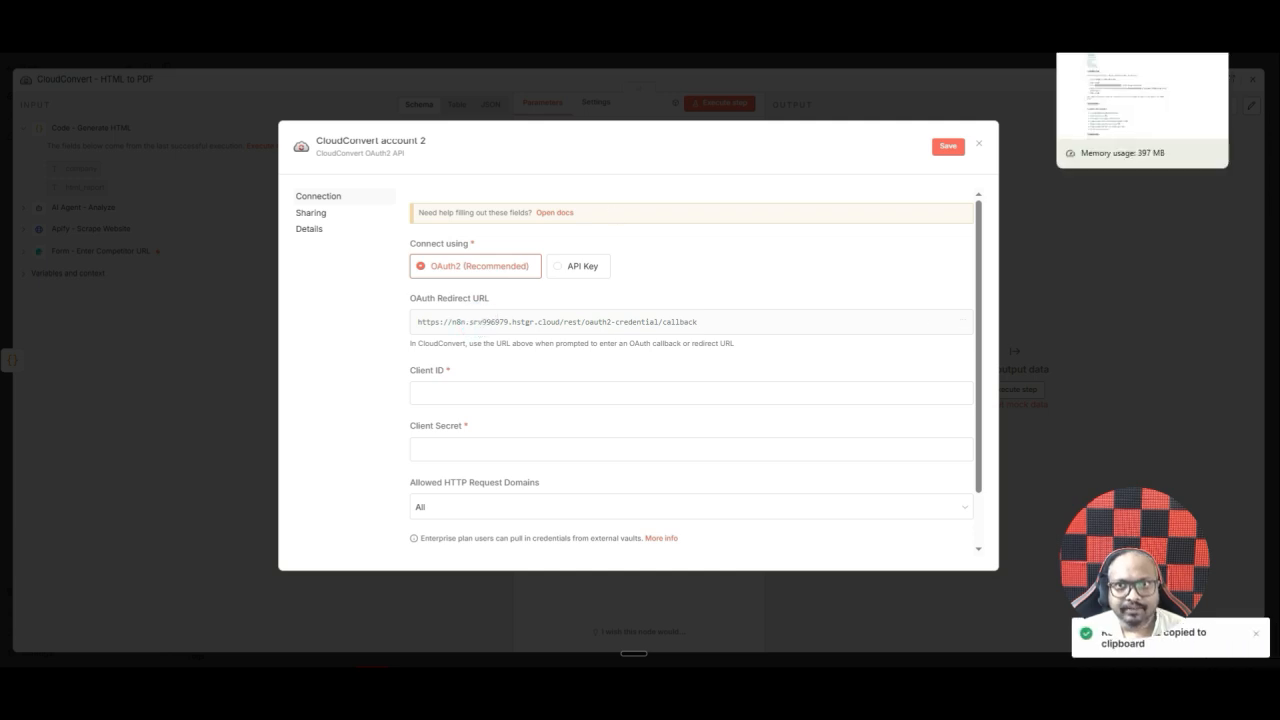
{"action": "key", "text": "ctrl+shift+Tab"}
{"action": "key", "text": "ctrl+shift+Tab"}
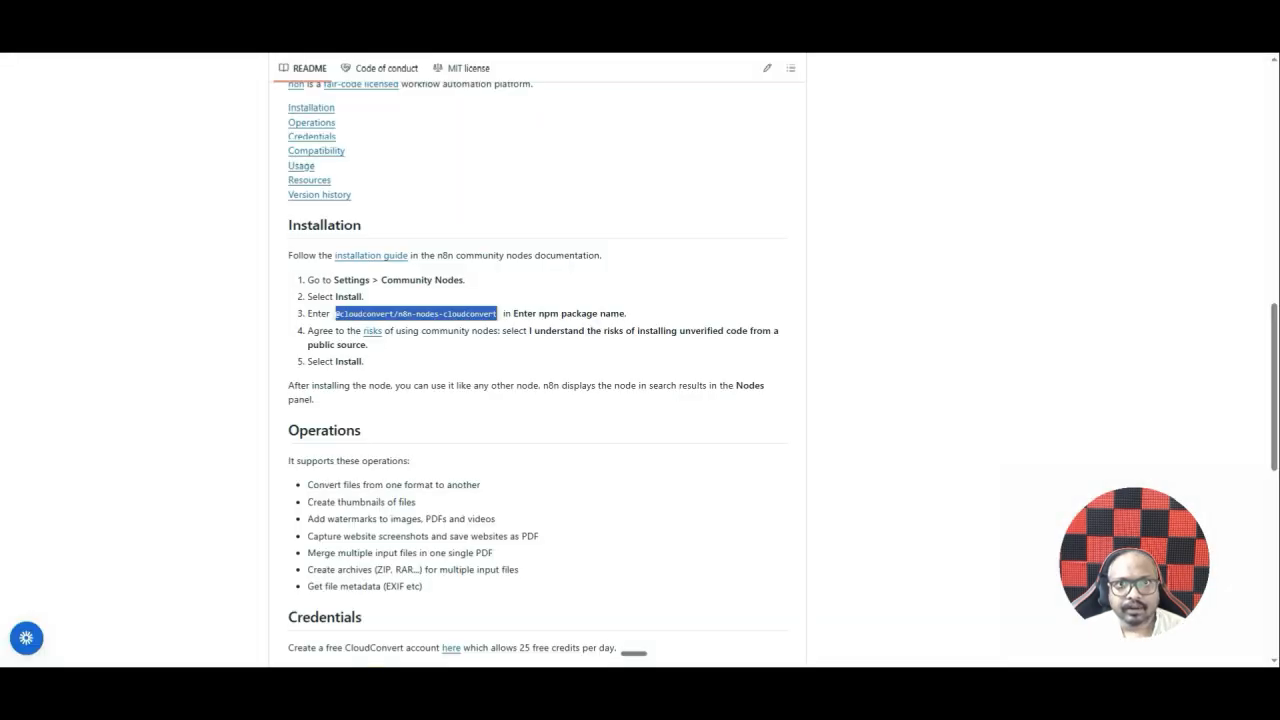
{"action": "key", "text": "ctrl+shift+Tab"}
{"action": "left_click", "coordinate": [597, 205]}
{"action": "key", "text": "ctrl+v"}
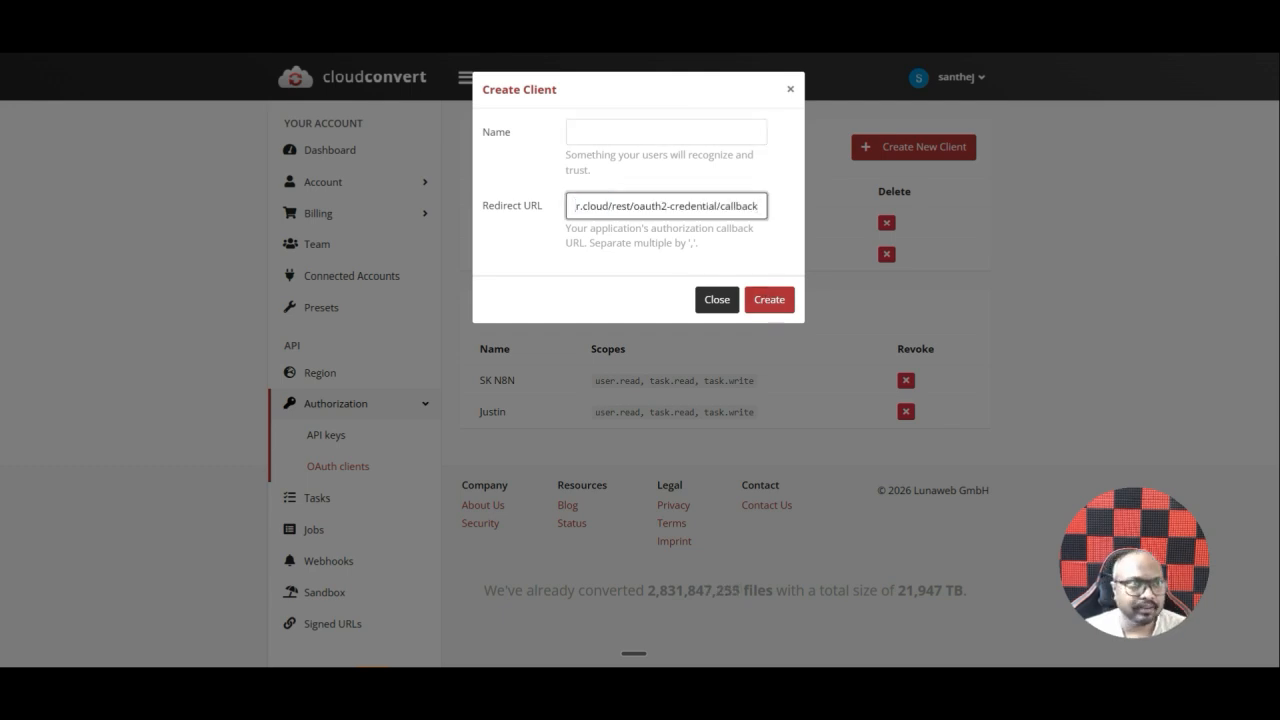
Switch back to n8n and close the new CloudConvert credential without saving it
{"action": "key", "text": "ctrl+shift+Tab"}
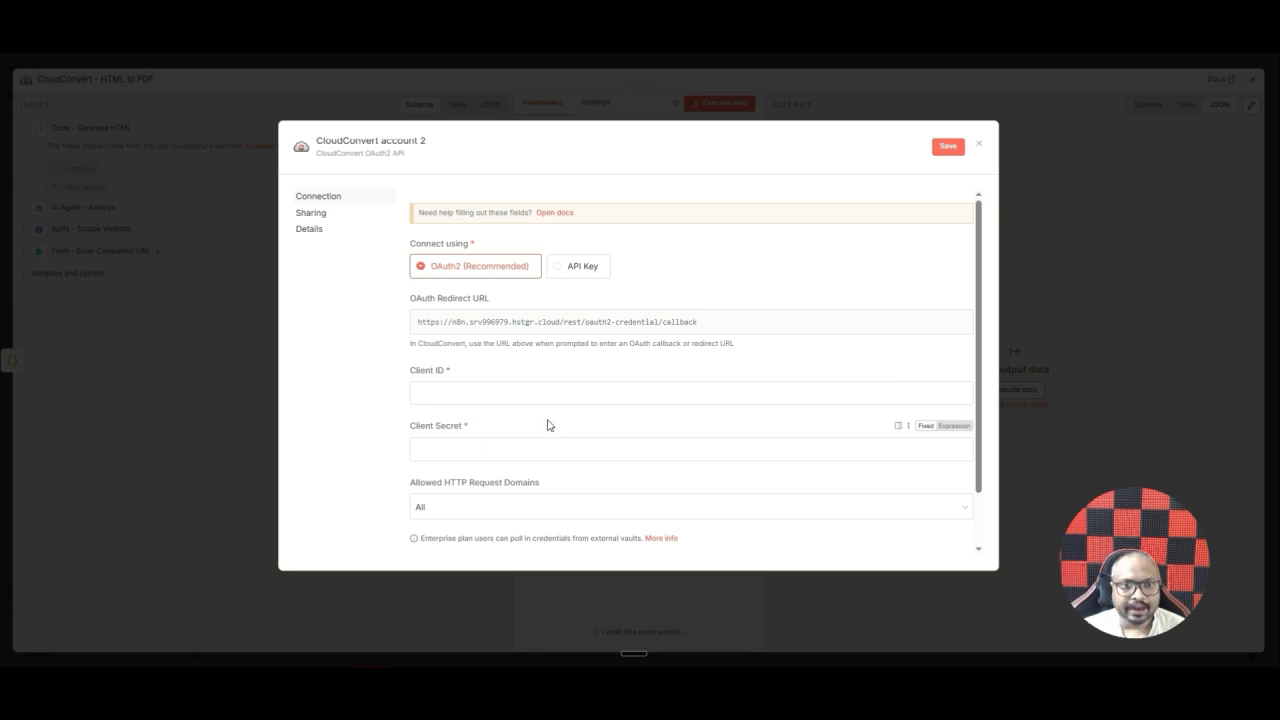
{"action": "left_click", "coordinate": [902, 108]}
{"action": "left_click", "coordinate": [673, 385]}
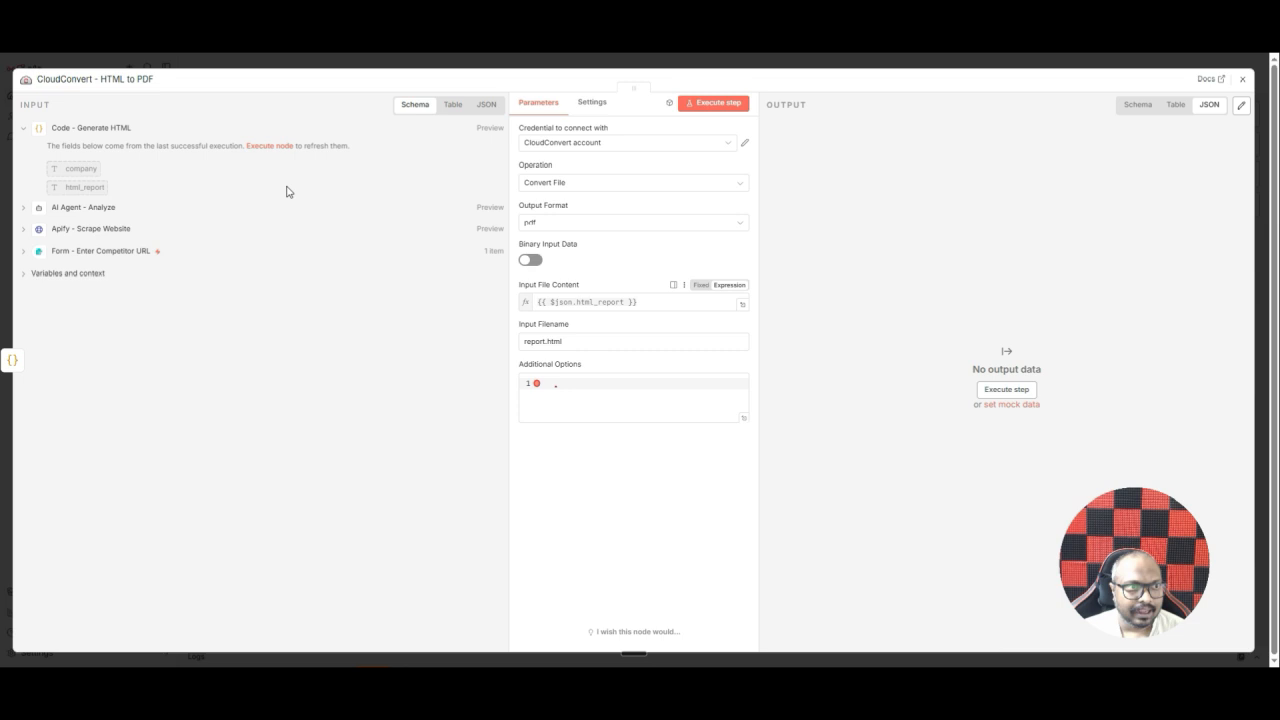
Load the Jan 22, 08:46:52 execution into the editor, unpinning the data of the Form - Enter Competitor URL node
{"action": "left_click", "coordinate": [470, 64]}
{"action": "left_click", "coordinate": [716, 96]}
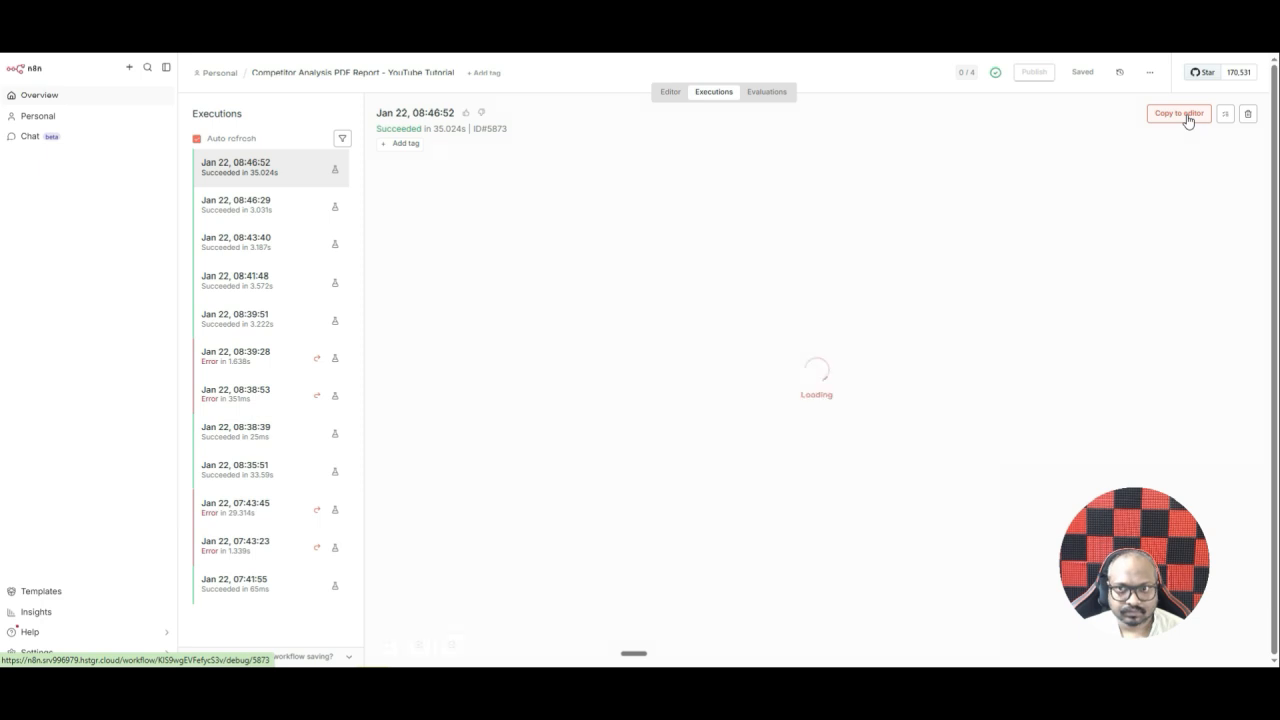
{"action": "left_click", "coordinate": [1186, 116]}
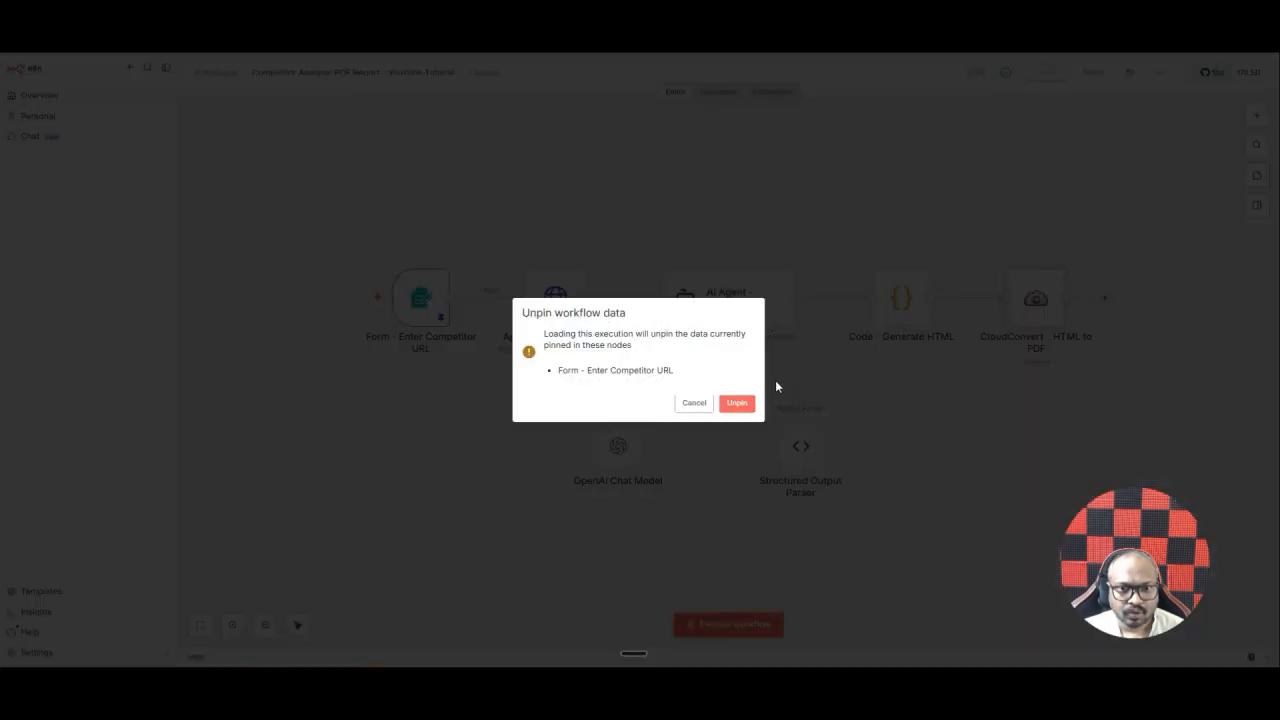
{"action": "left_click", "coordinate": [737, 402]}
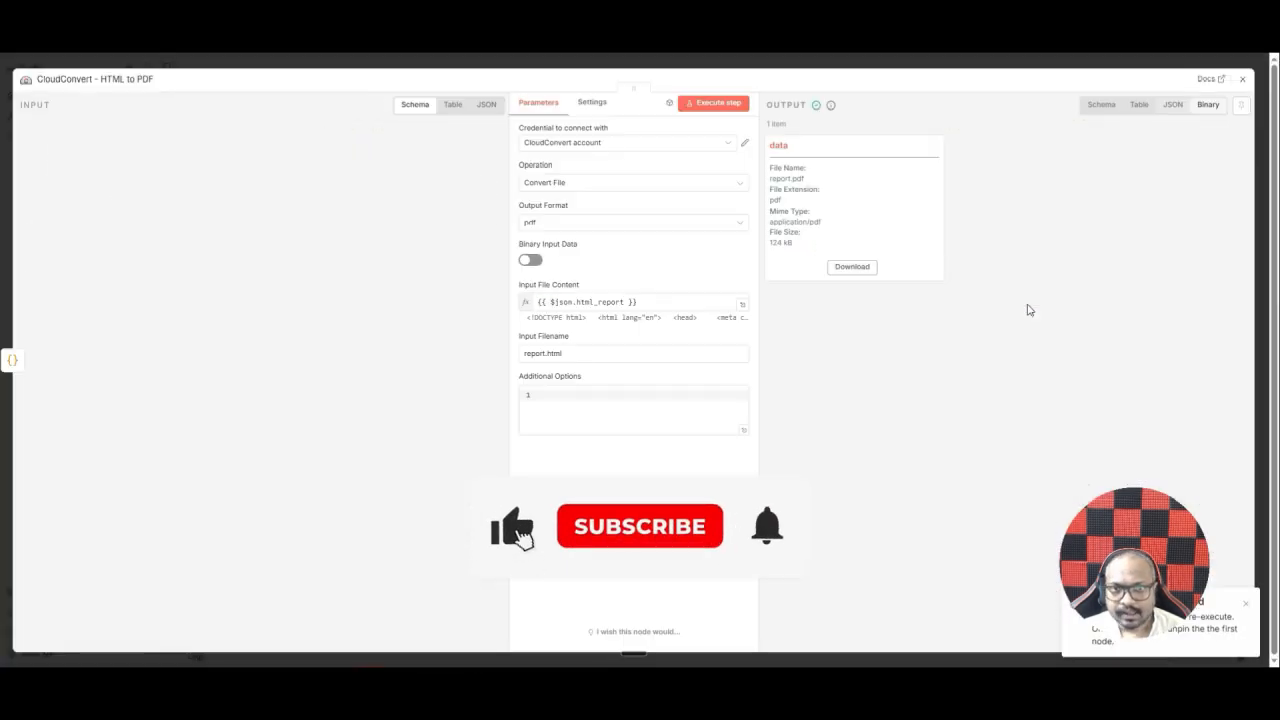
Examine the html_report input as JSON and the Input Filename setting in the CloudConvert - HTML to PDF node, and return to the canvas
{"action": "double_click", "coordinate": [1031, 300]}
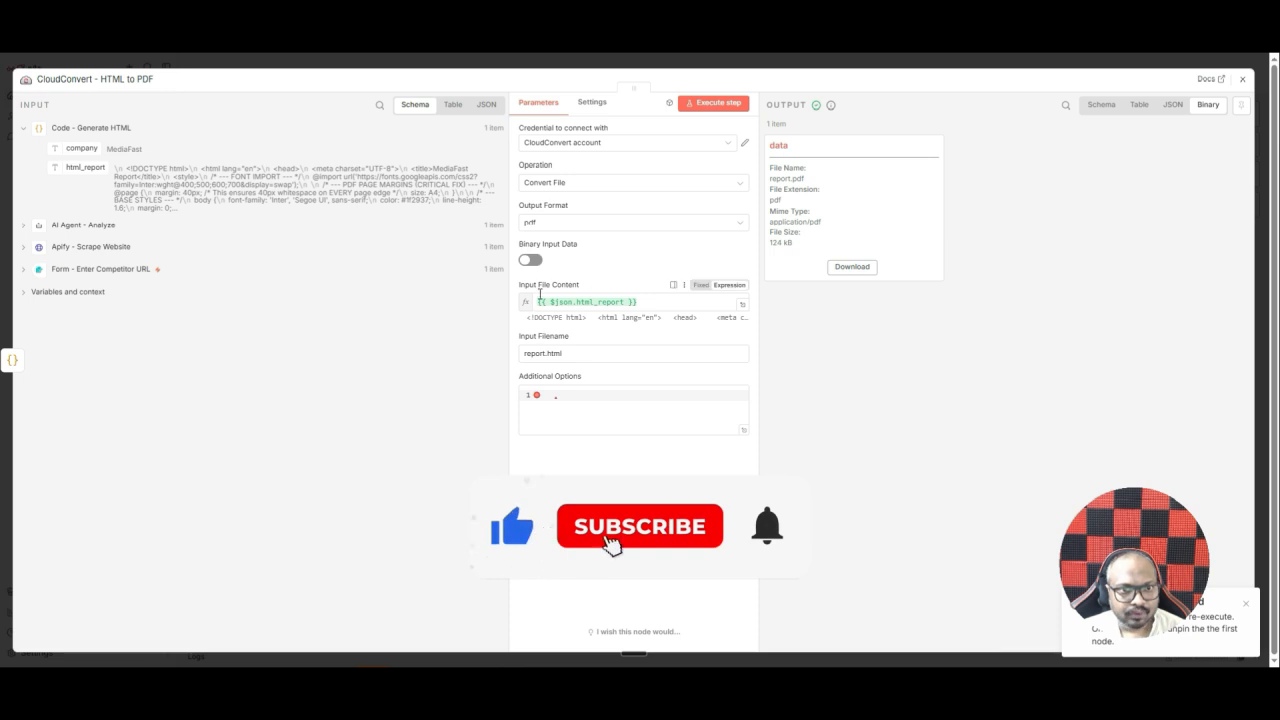
{"action": "left_click", "coordinate": [493, 105]}
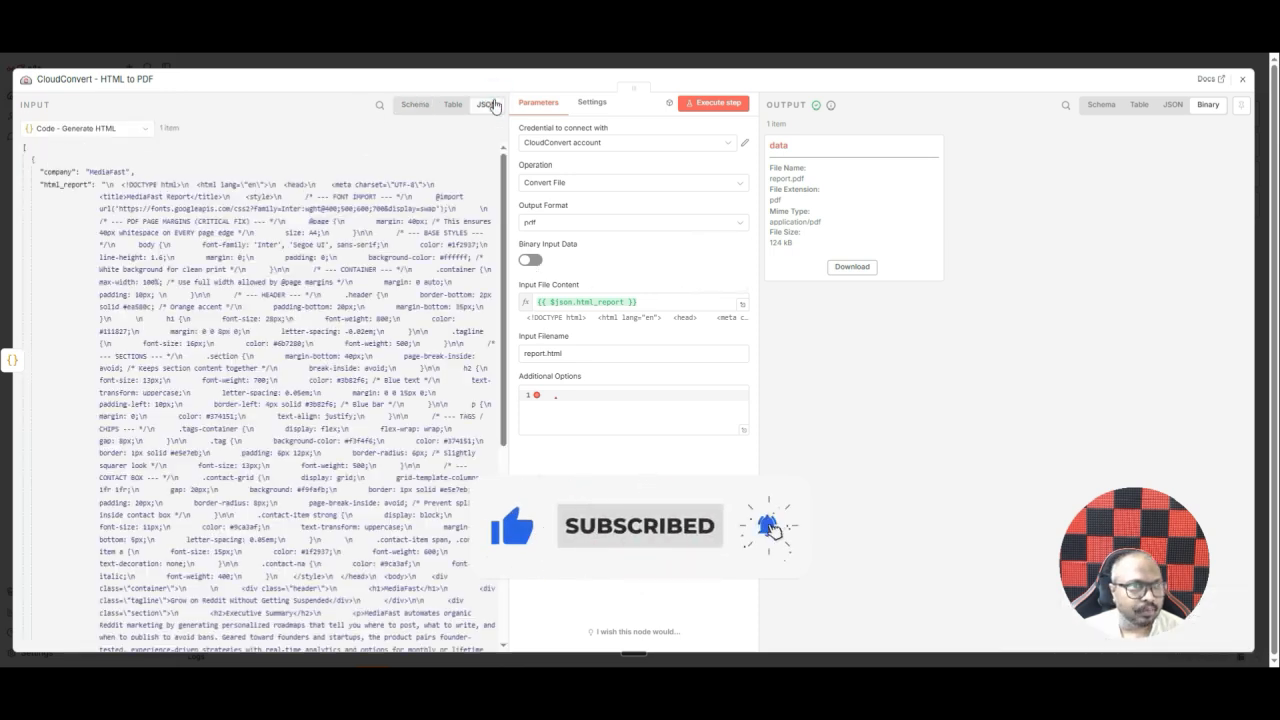
{"action": "left_click", "coordinate": [57, 188]}
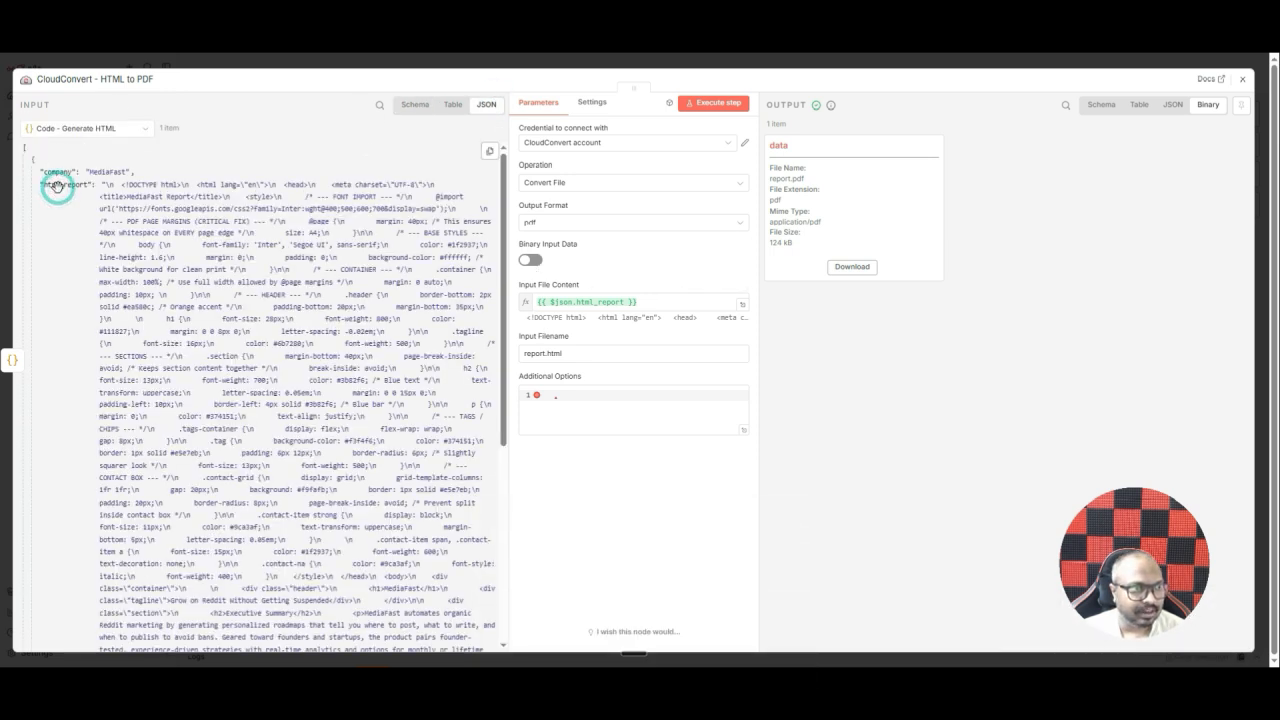
{"action": "left_click_drag", "start_coordinate": [57, 188], "coordinate": [135, 210]}
{"action": "left_click", "coordinate": [582, 355]}
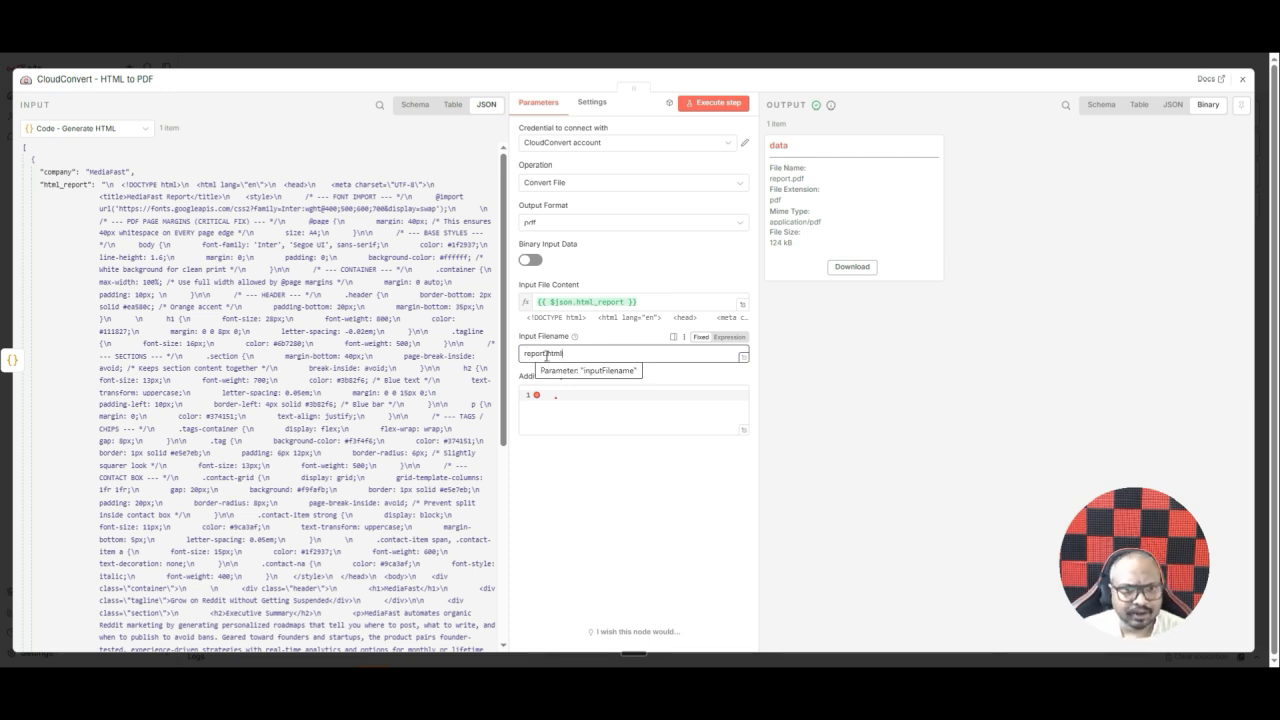
{"action": "left_click", "coordinate": [848, 68]}
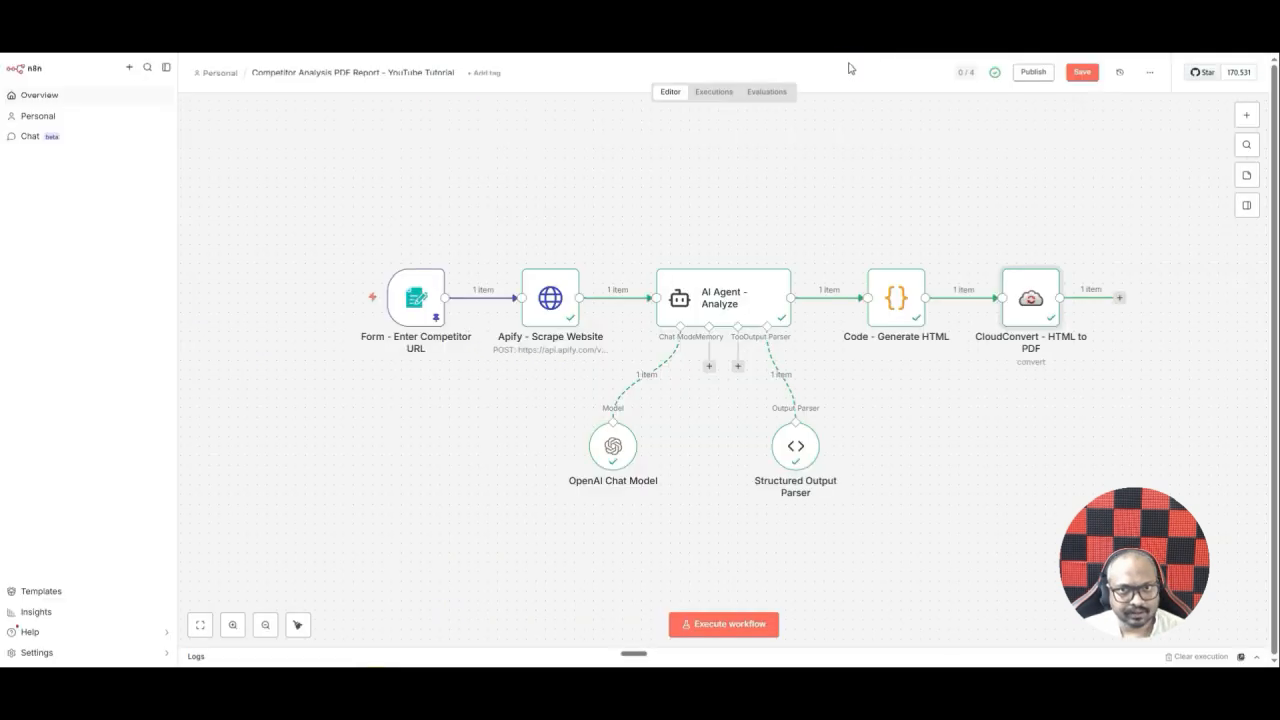
Save the workflow and review the output file of the CloudConvert - HTML to PDF node
{"action": "left_click", "coordinate": [1070, 78]}
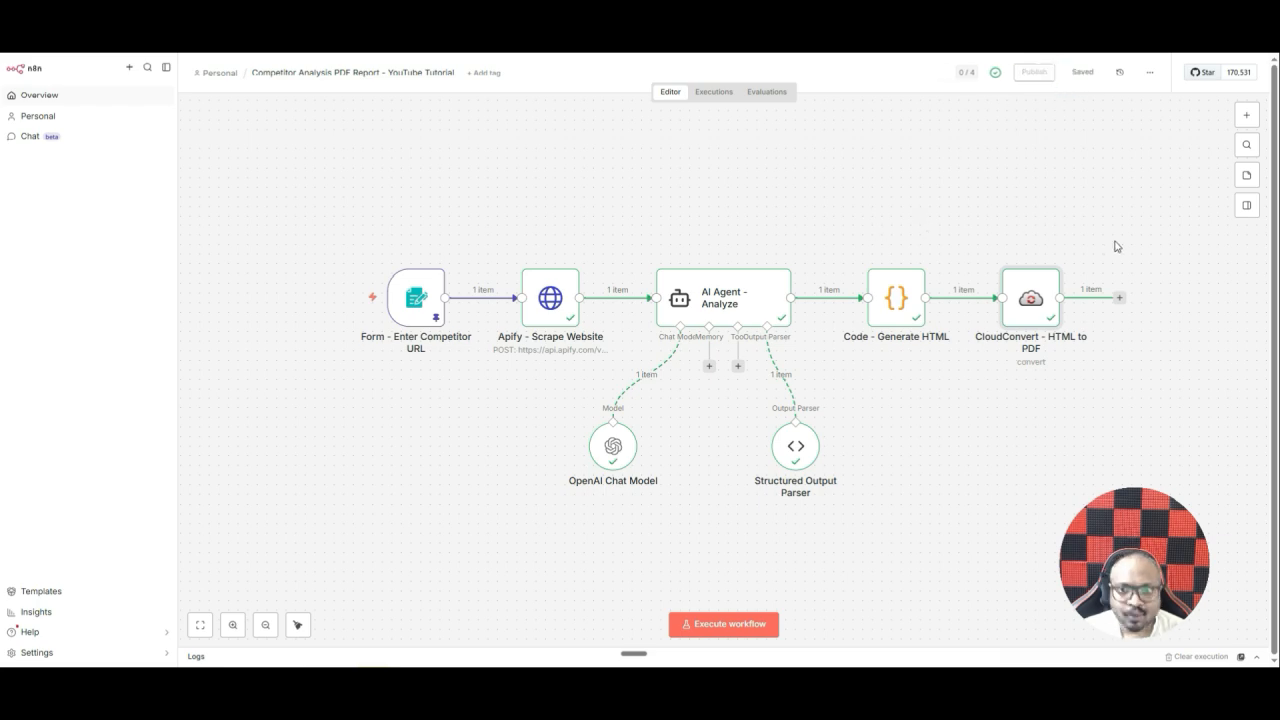
{"action": "double_click", "coordinate": [1022, 300]}
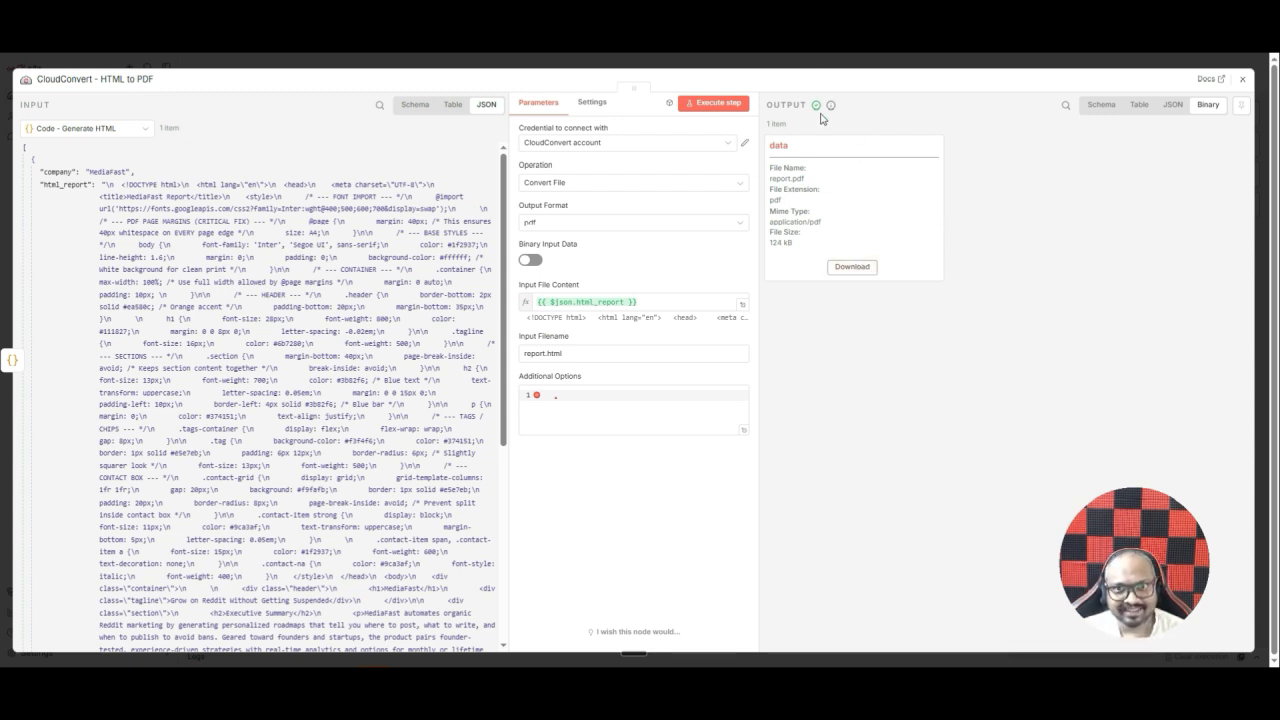
{"action": "left_click", "coordinate": [771, 57]}
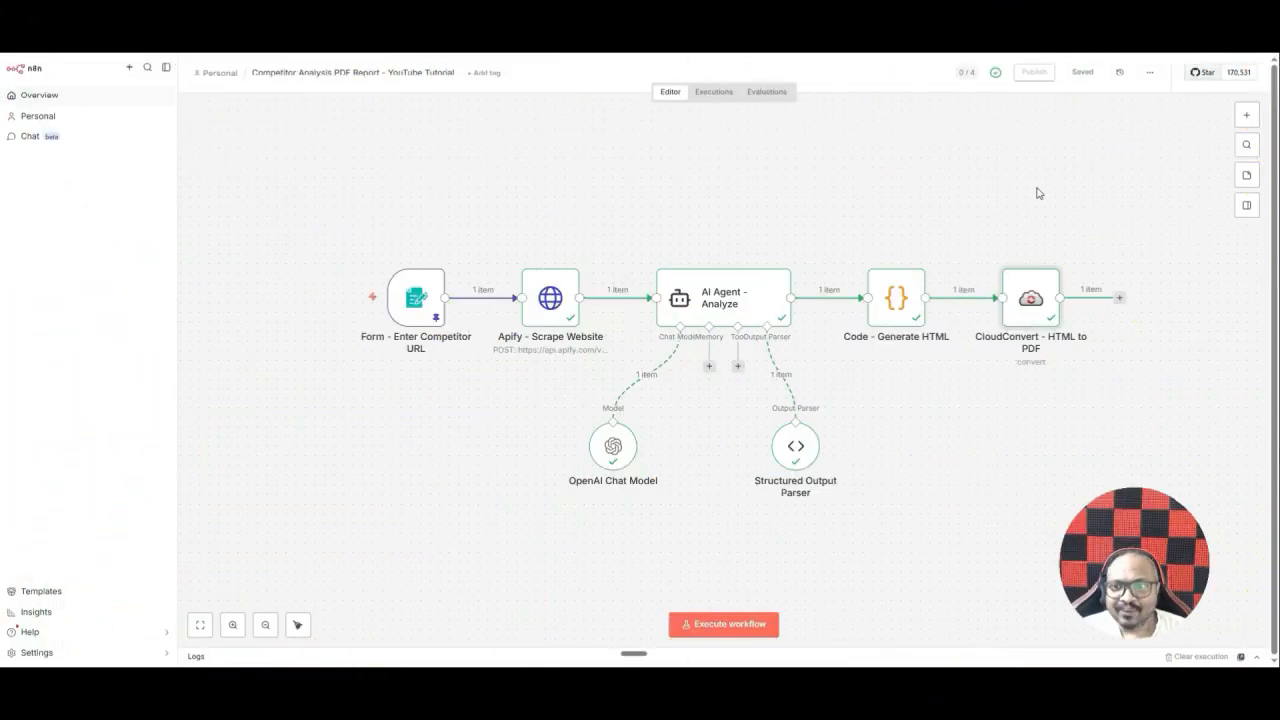